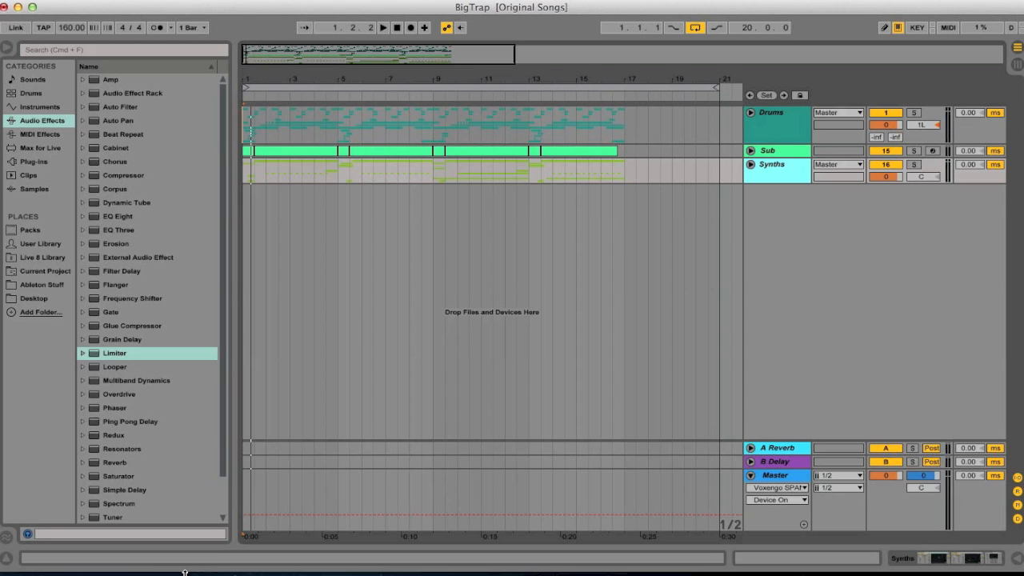
- Play the full arrangement, and listen to the drums together with the sub
{"action": "left_click", "coordinate": [272, 472]}
{"action": "key", "text": "space"}
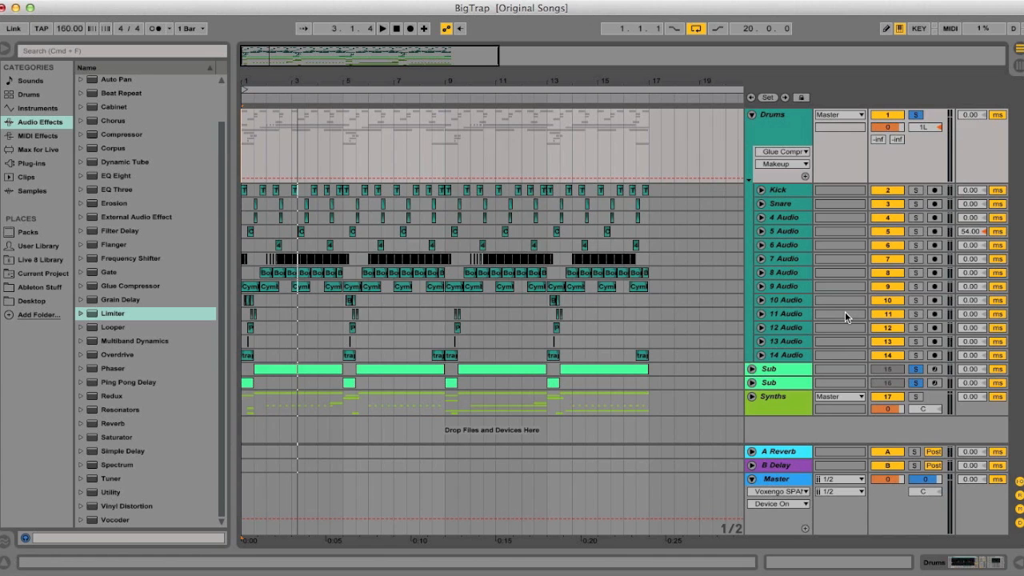
{"action": "key", "text": "space"}
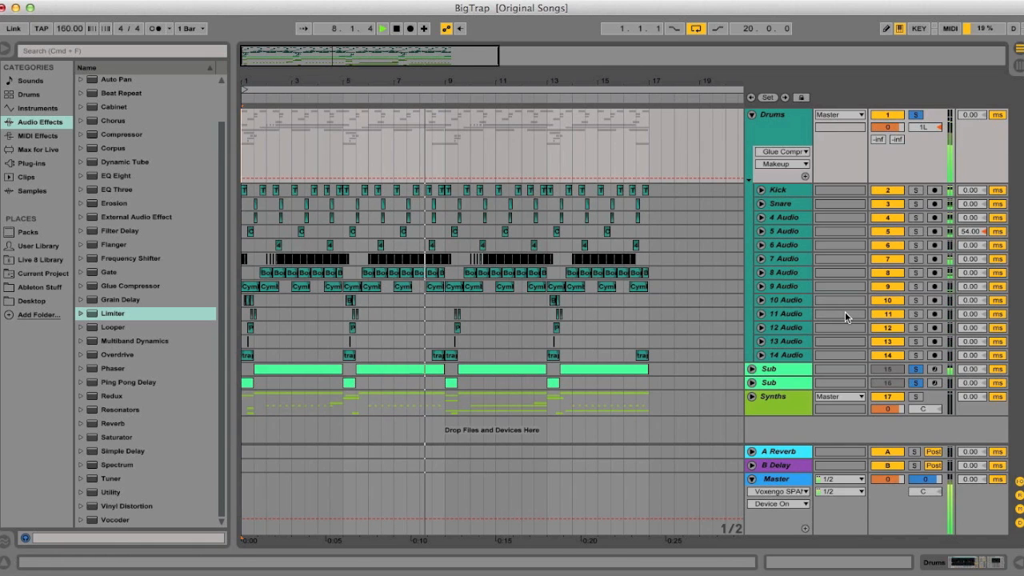
{"action": "key", "text": "space"}
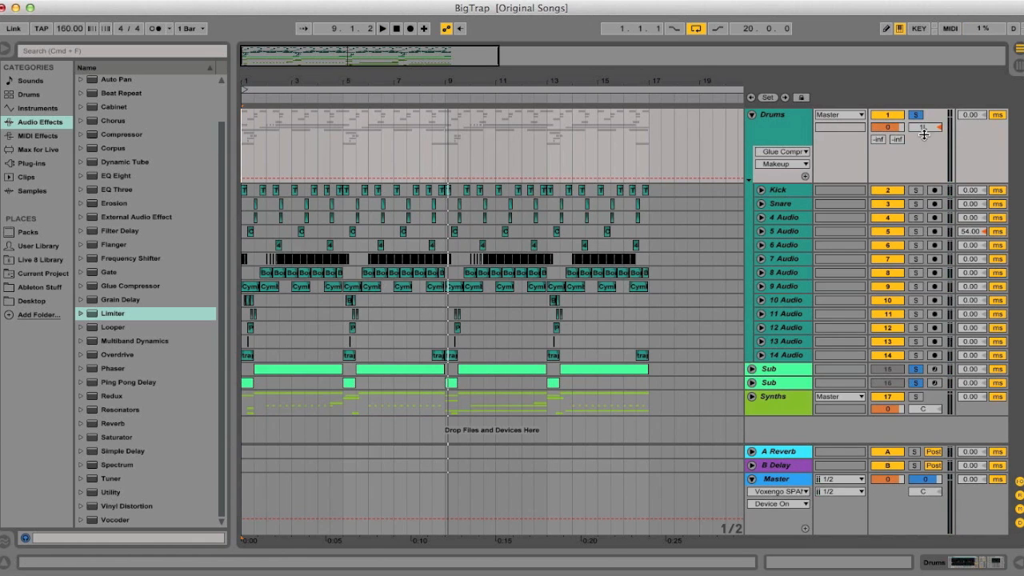
- Show the effect chain on the Drums group track
{"action": "left_click", "coordinate": [787, 129]}
{"action": "double_click", "coordinate": [786, 127]}
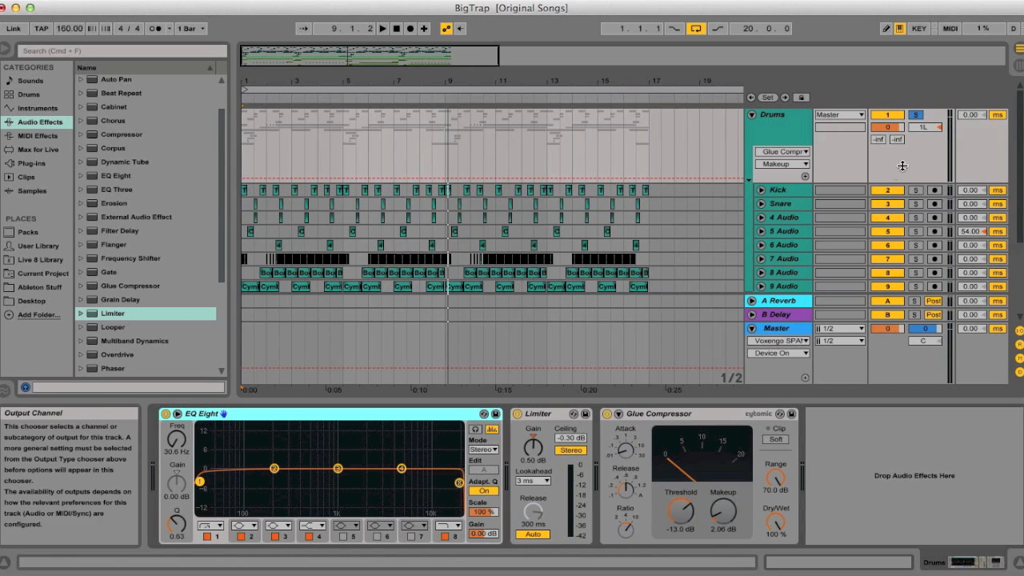
{"action": "scroll", "coordinate": [815, 205], "scroll_direction": "down", "scroll_amount": 3}
{"action": "scroll", "coordinate": [816, 202], "scroll_direction": "up", "scroll_amount": 1}
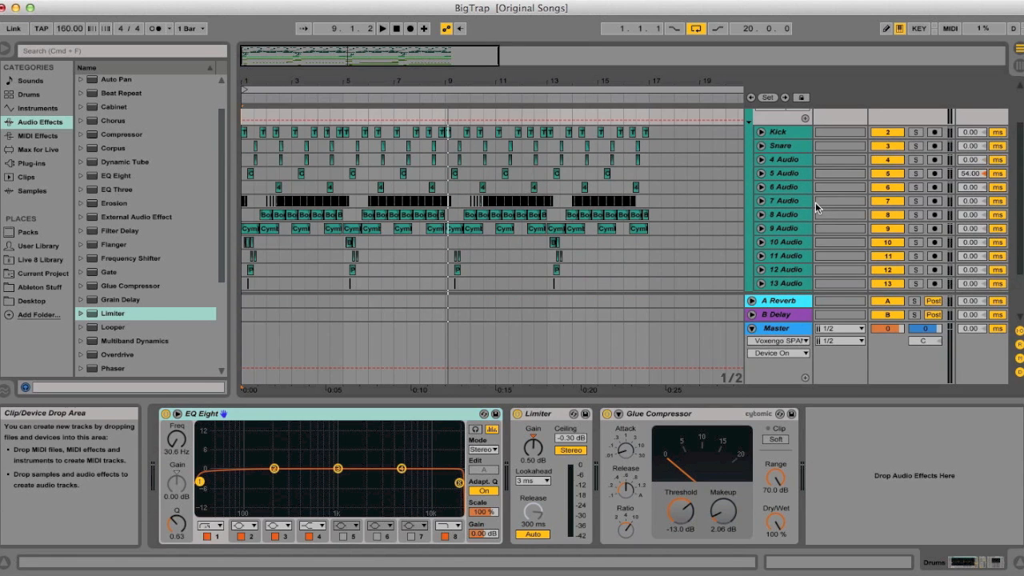
- Unfold and solo the Kick track and play it from the start of the arrangement
{"action": "left_click", "coordinate": [760, 132]}
{"action": "left_click", "coordinate": [915, 132]}
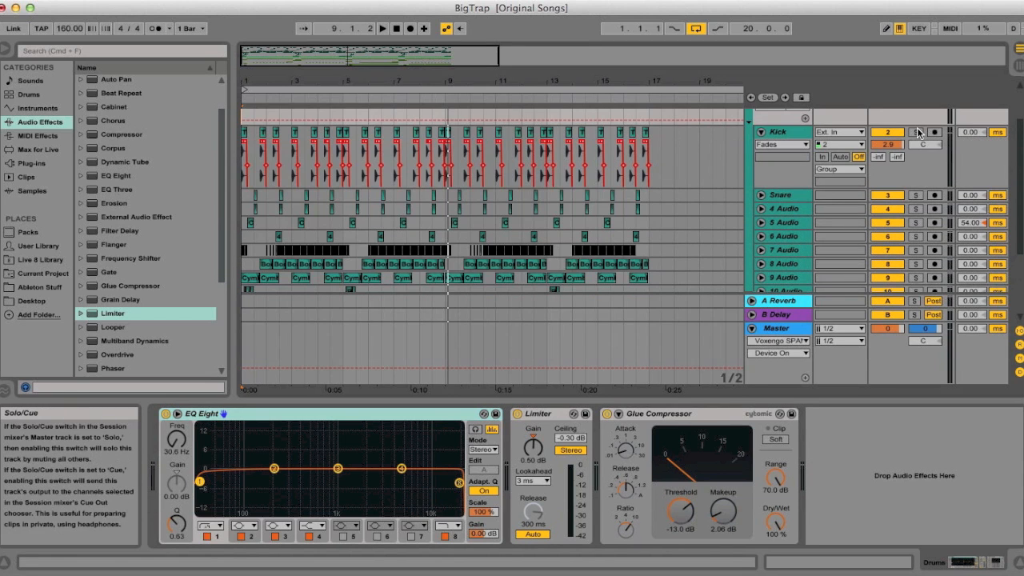
{"action": "left_click", "coordinate": [790, 133]}
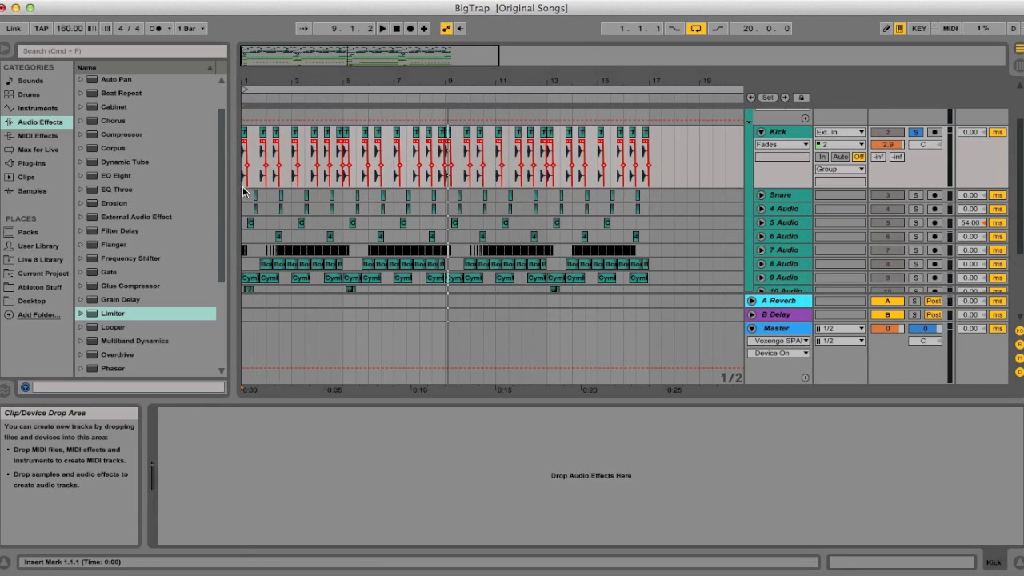
{"action": "key", "text": "space"}
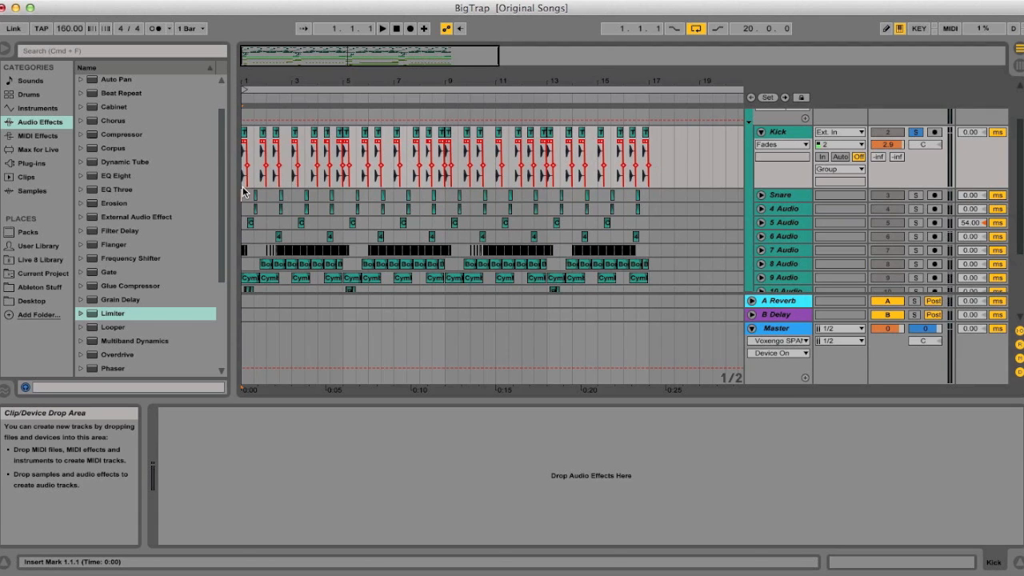
{"action": "left_click", "coordinate": [244, 189]}
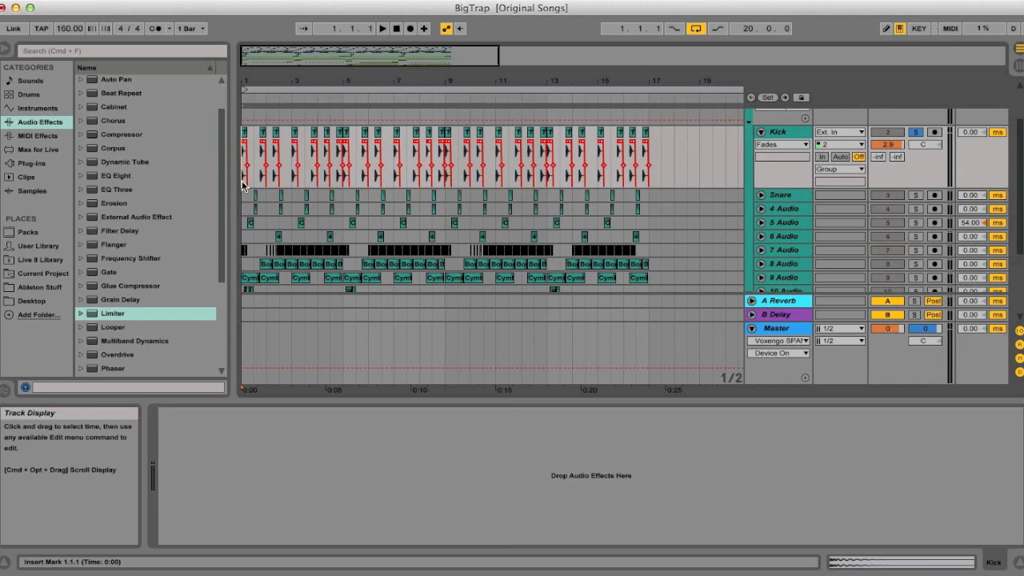
{"action": "key", "text": "space"}
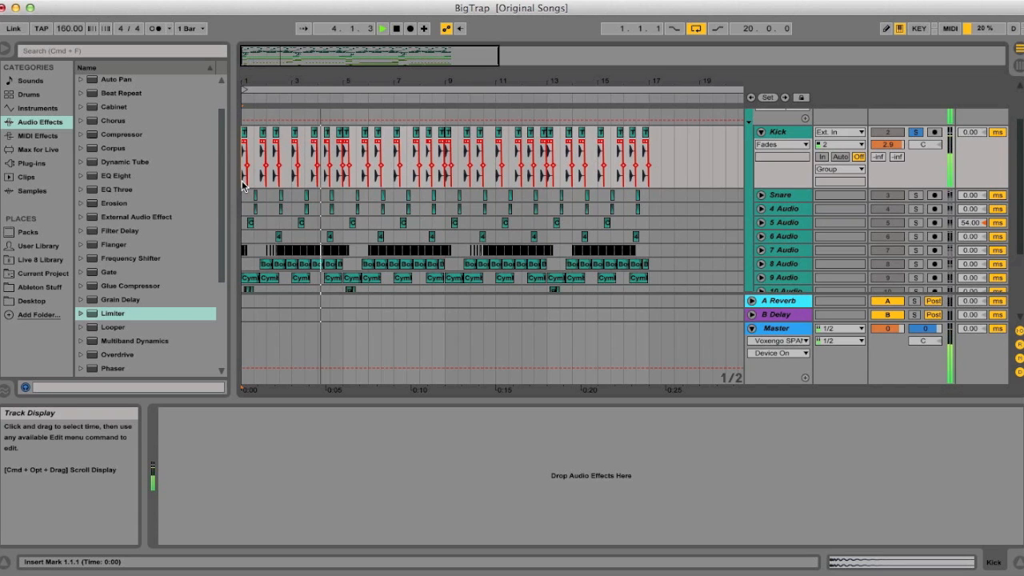
{"action": "key", "text": "space"}
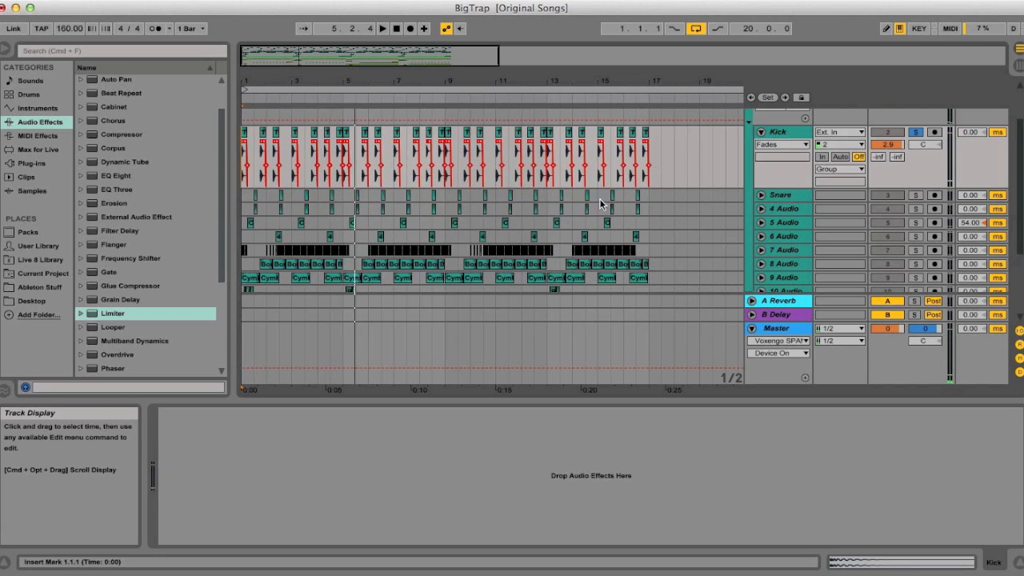
- Unsolo the Kick, solo the Snare, 4 Audio, 5 Audio and 6 Audio tracks together, and play them from bar 1
{"action": "left_click", "coordinate": [917, 133]}
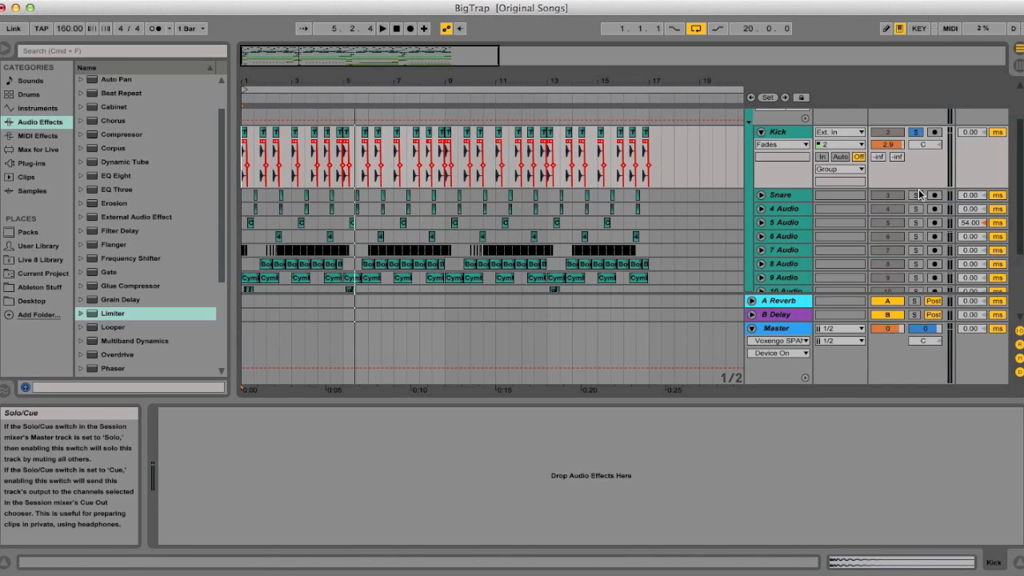
{"action": "left_click", "coordinate": [916, 209]}
{"action": "left_click", "coordinate": [916, 195]}
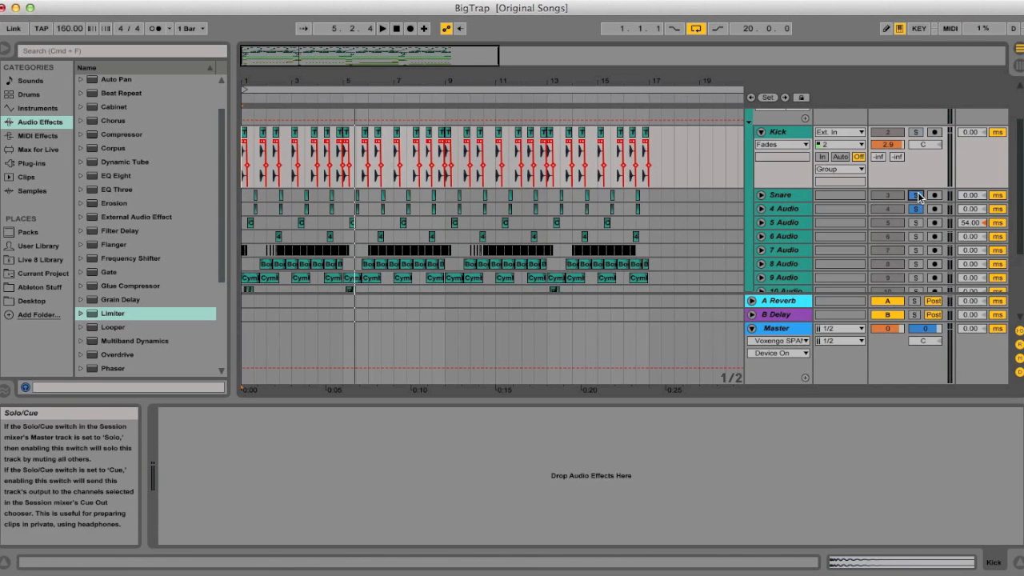
{"action": "left_click", "coordinate": [915, 236]}
{"action": "key", "text": "space"}
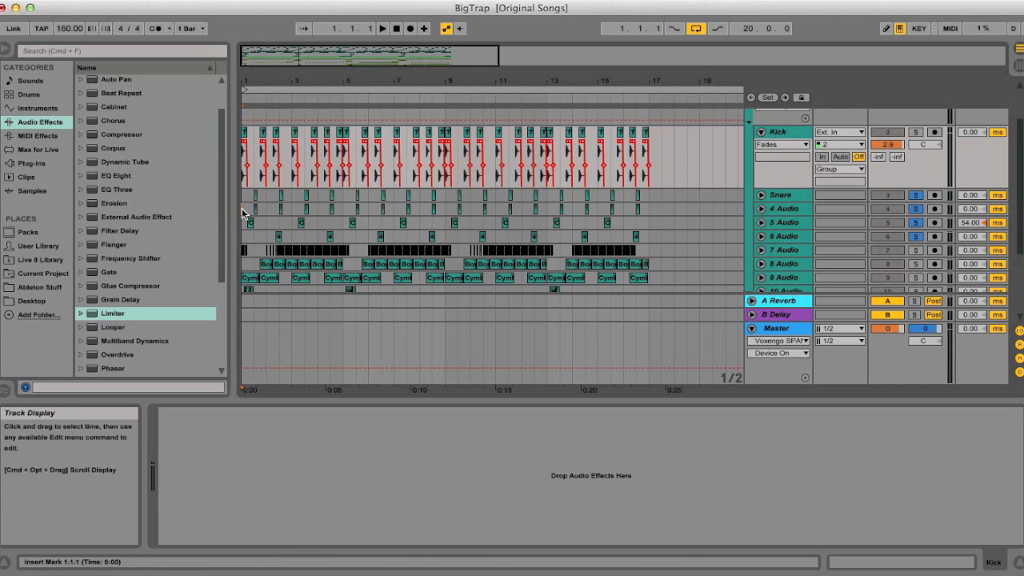
{"action": "left_click", "coordinate": [242, 208]}
{"action": "key", "text": "space"}
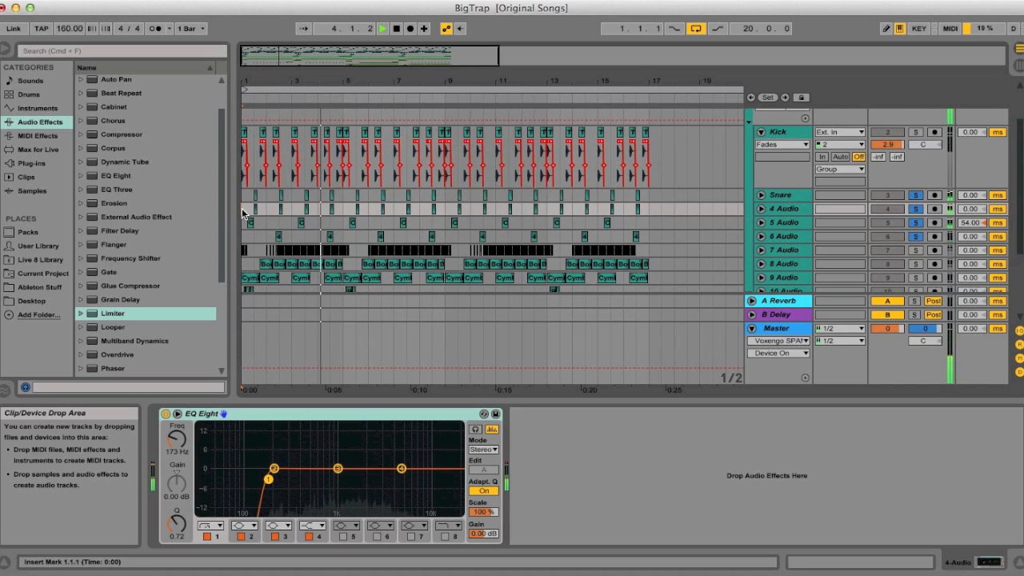
{"action": "key", "text": "space"}
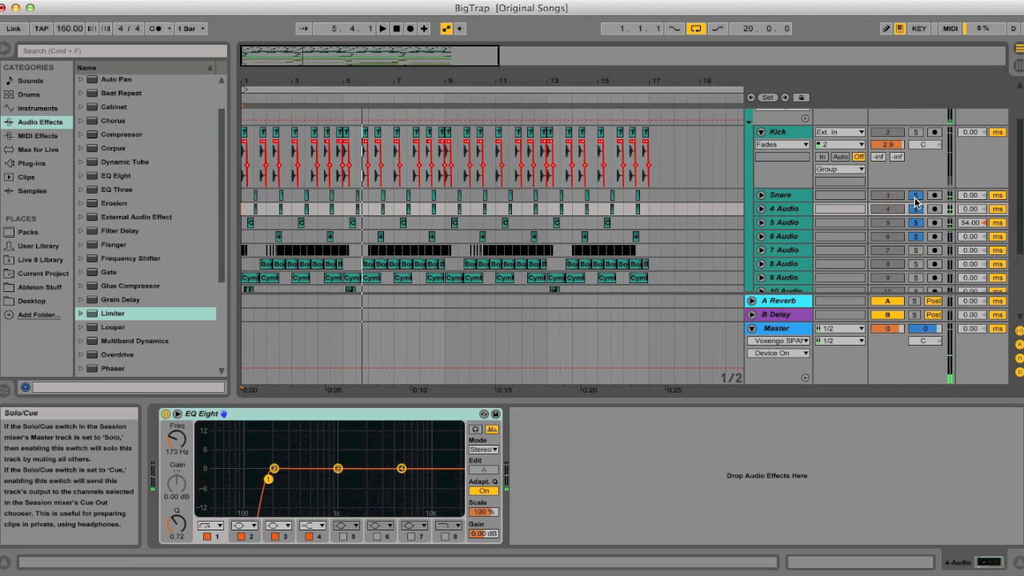
- Solo only the Snare track, unfold it, and play it from its first hit at 1.3.1
{"action": "left_click", "coordinate": [916, 196]}
{"action": "left_click", "coordinate": [772, 195]}
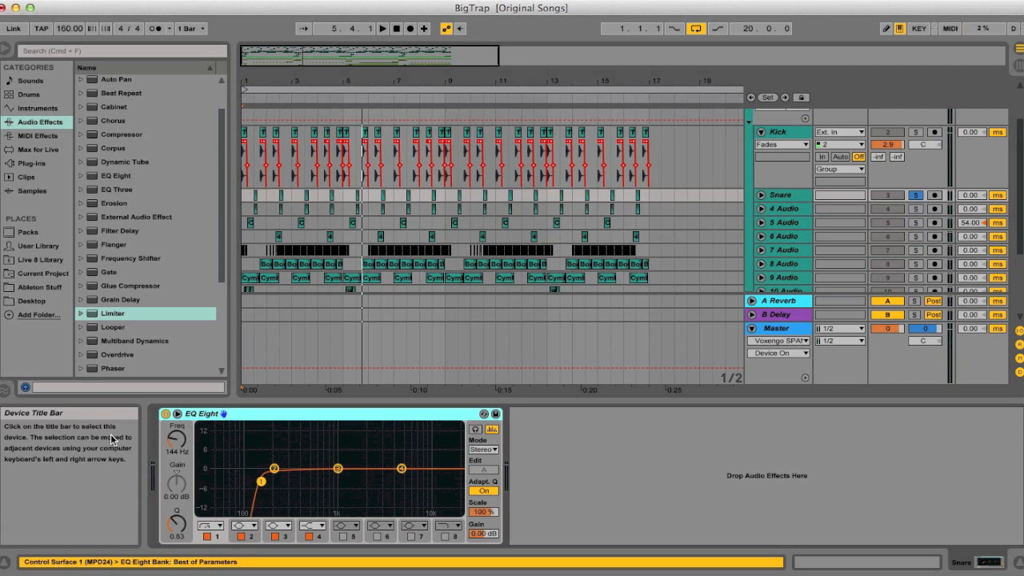
{"action": "left_click", "coordinate": [761, 195]}
{"action": "left_click", "coordinate": [255, 228]}
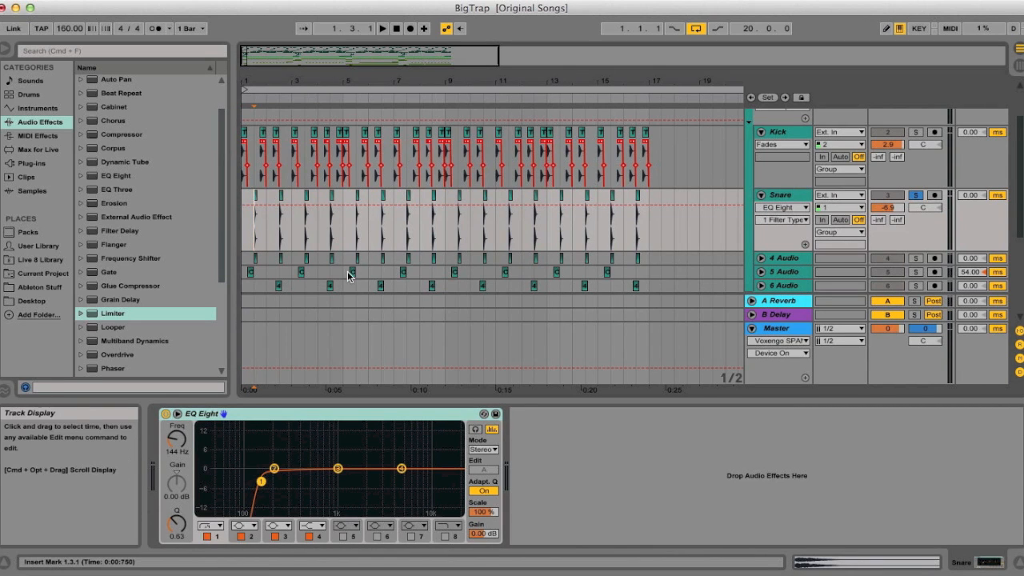
{"action": "key", "text": "space"}
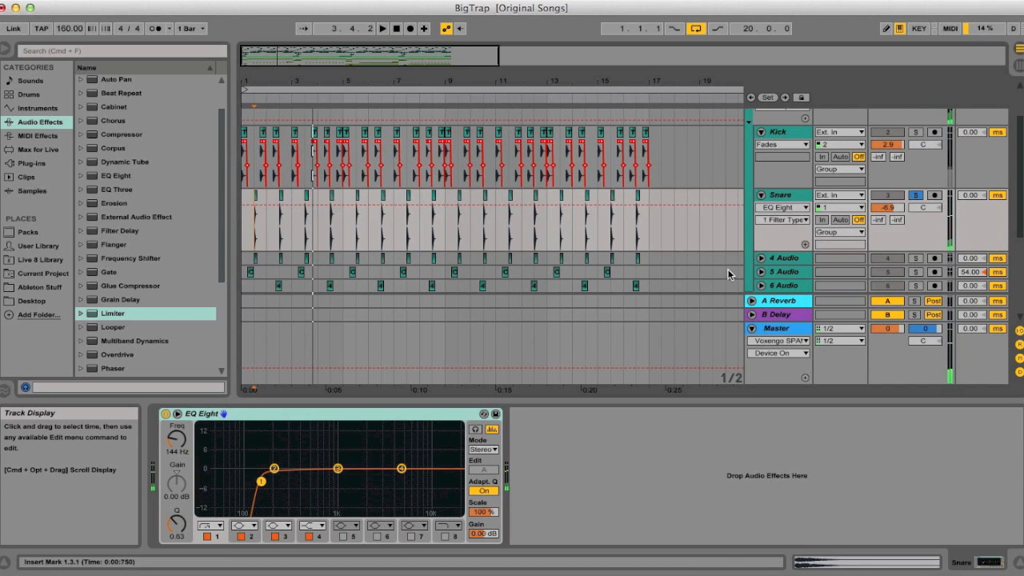
- Fold the Snare track, unfold and solo 4 Audio, and play it from 1.3.1
{"action": "left_click", "coordinate": [761, 258]}
{"action": "left_click", "coordinate": [761, 173]}
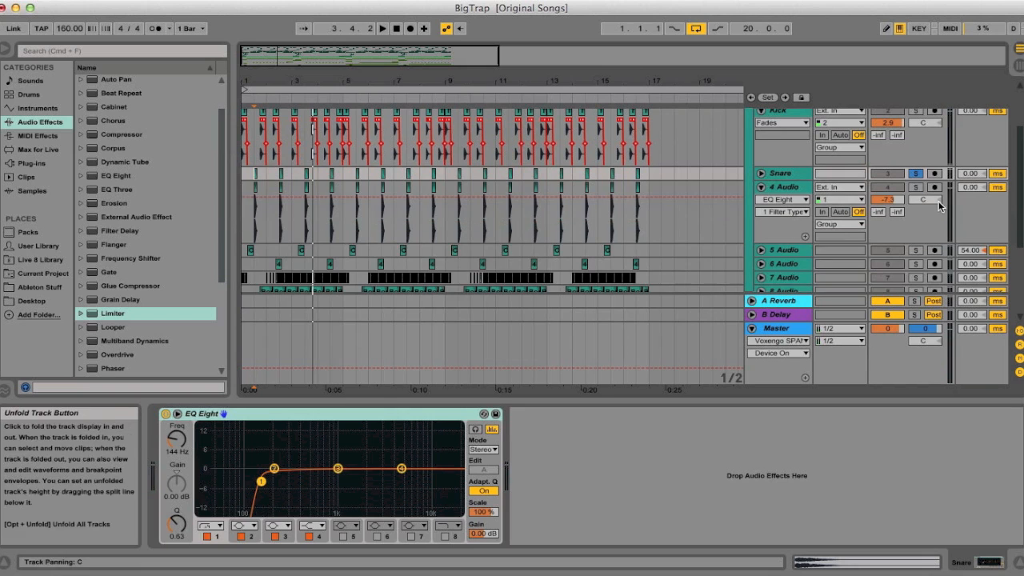
{"action": "left_click", "coordinate": [796, 190]}
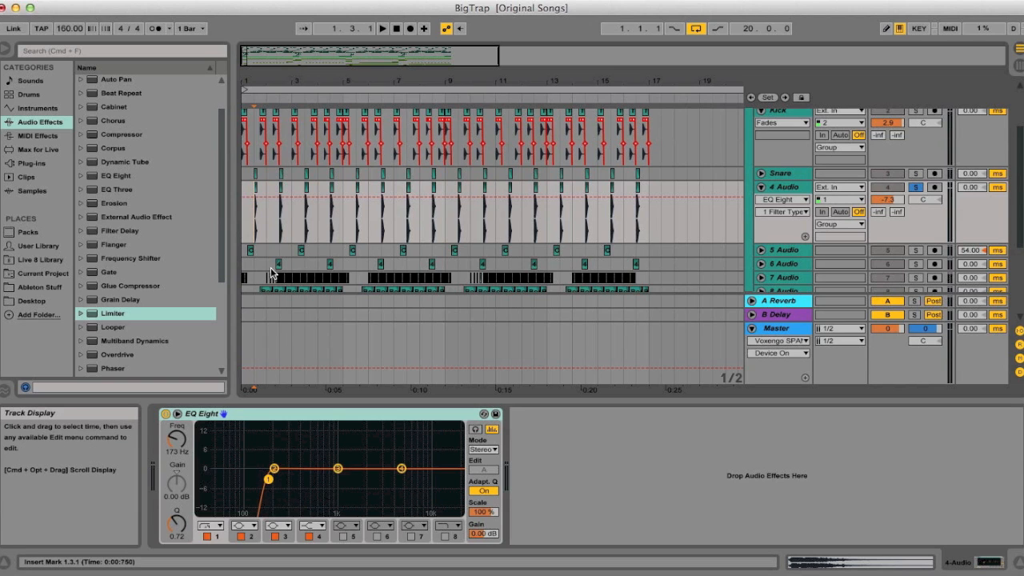
{"action": "key", "text": "space"}
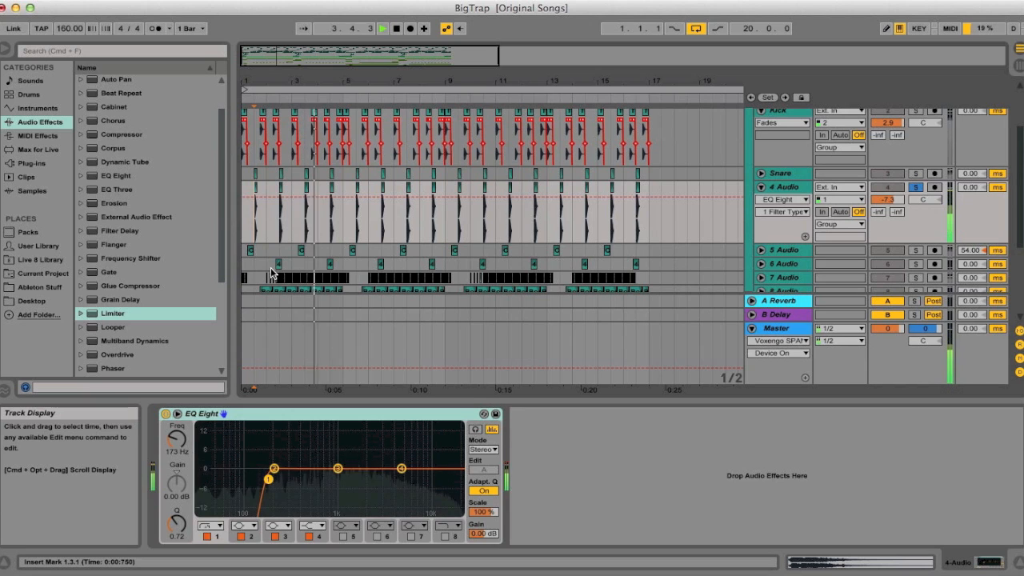
{"action": "key", "text": "space"}
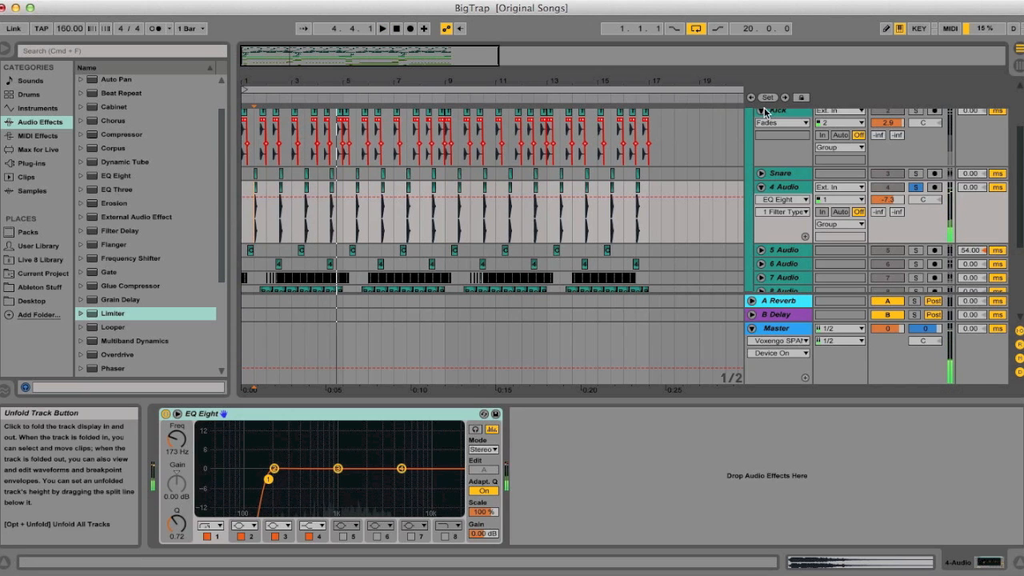
- Fold 4 Audio, unfold and solo 5 Audio, and play it from its first clip at 1.2.1
{"action": "left_click", "coordinate": [761, 249]}
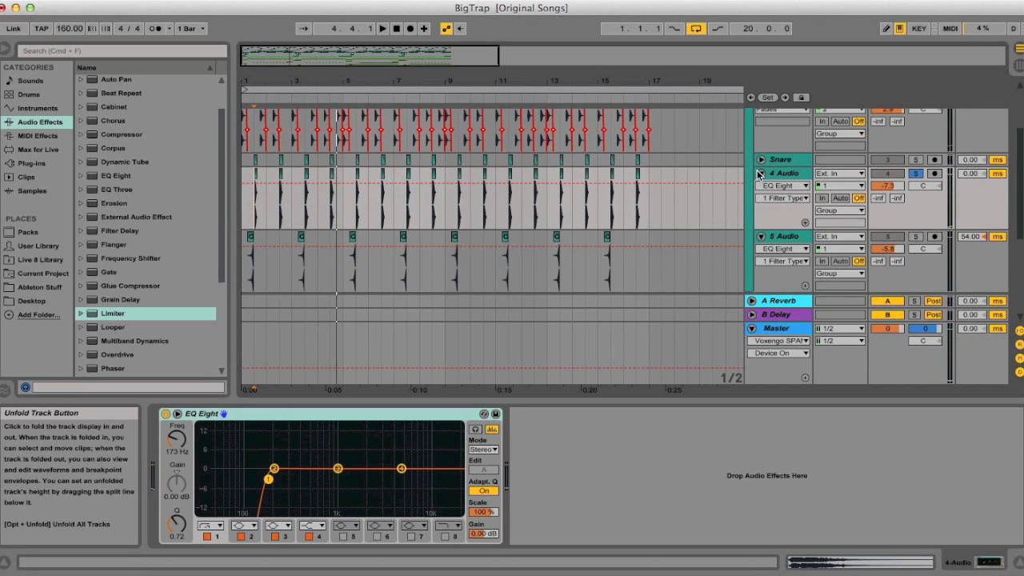
{"action": "left_click", "coordinate": [760, 172]}
{"action": "left_click", "coordinate": [917, 187]}
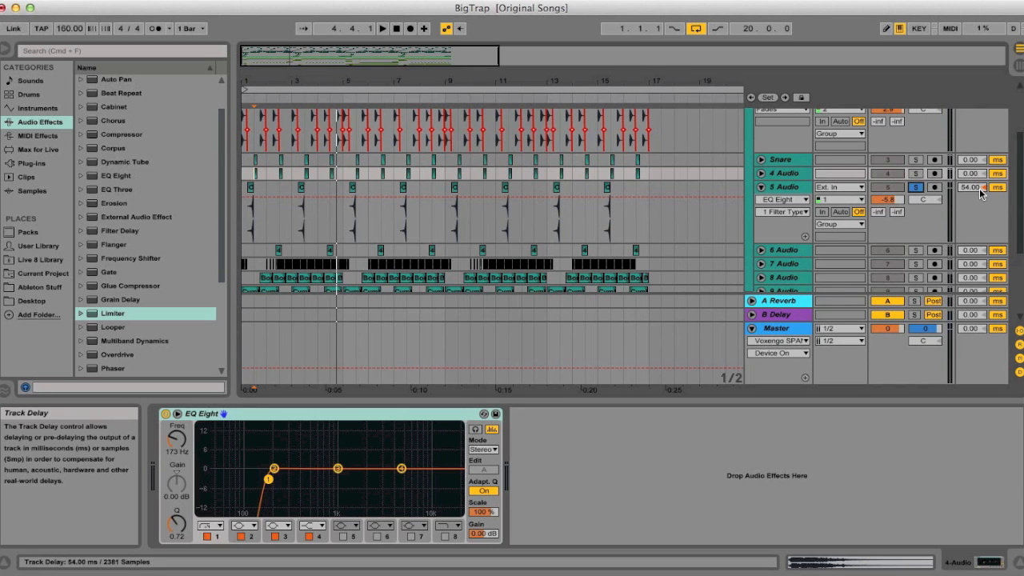
{"action": "left_click", "coordinate": [248, 235]}
{"action": "key", "text": "space"}
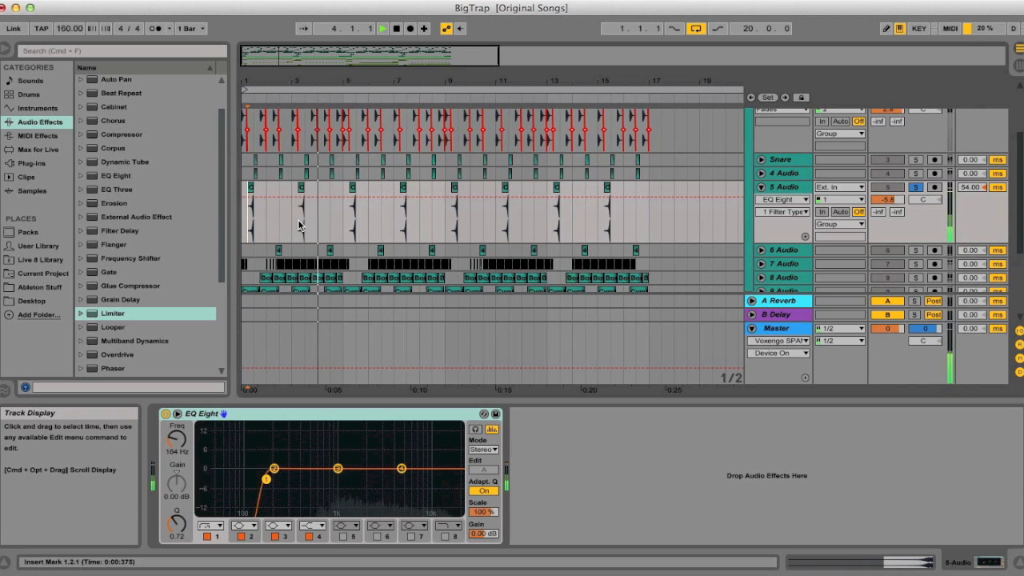
{"action": "key", "text": "space"}
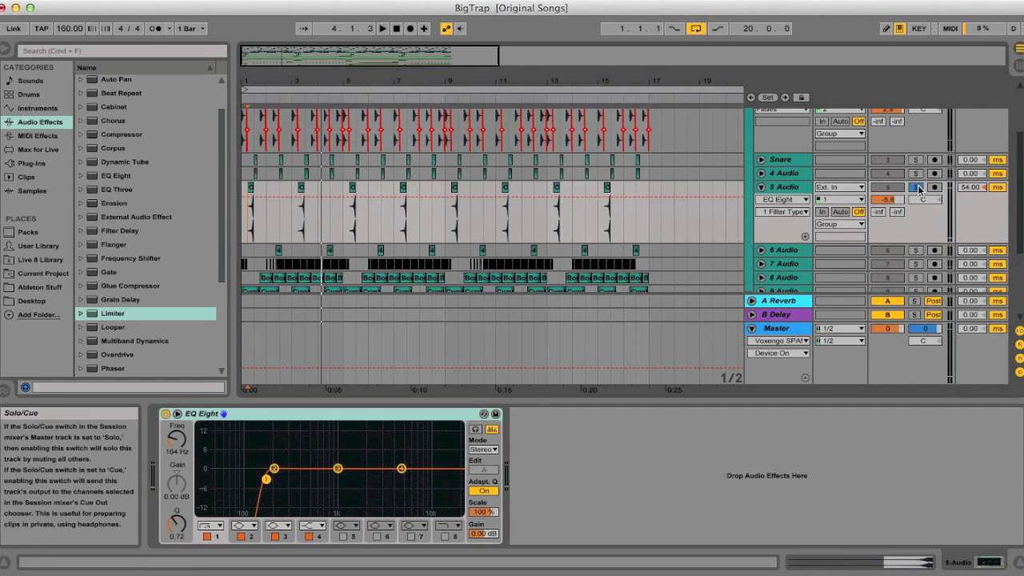
- Switch the solo to 6 Audio, unfold it in place of 5 Audio, and play it from its first clip at 2.2.3
{"action": "left_click", "coordinate": [915, 250]}
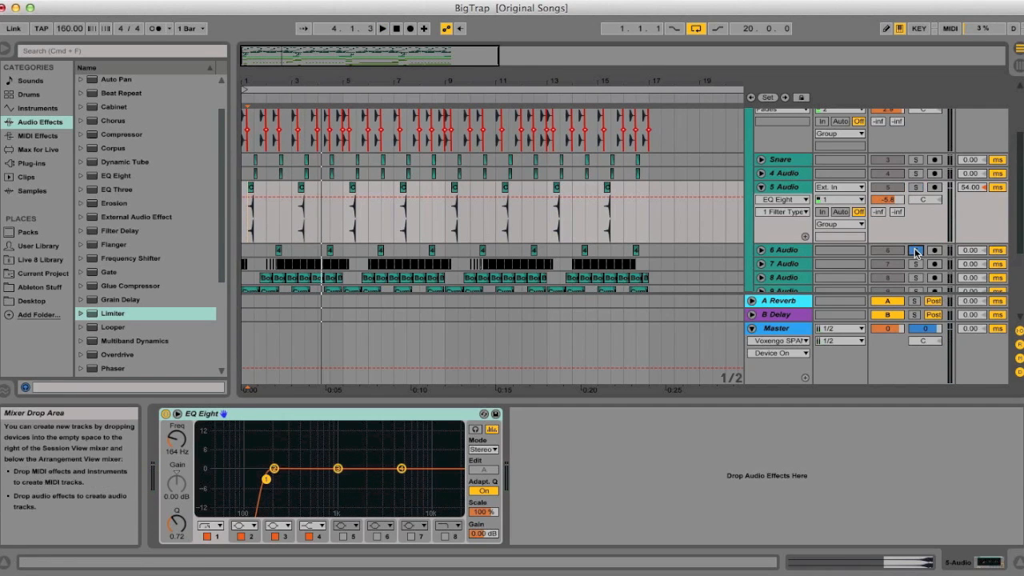
{"action": "left_click", "coordinate": [761, 249]}
{"action": "left_click", "coordinate": [760, 172]}
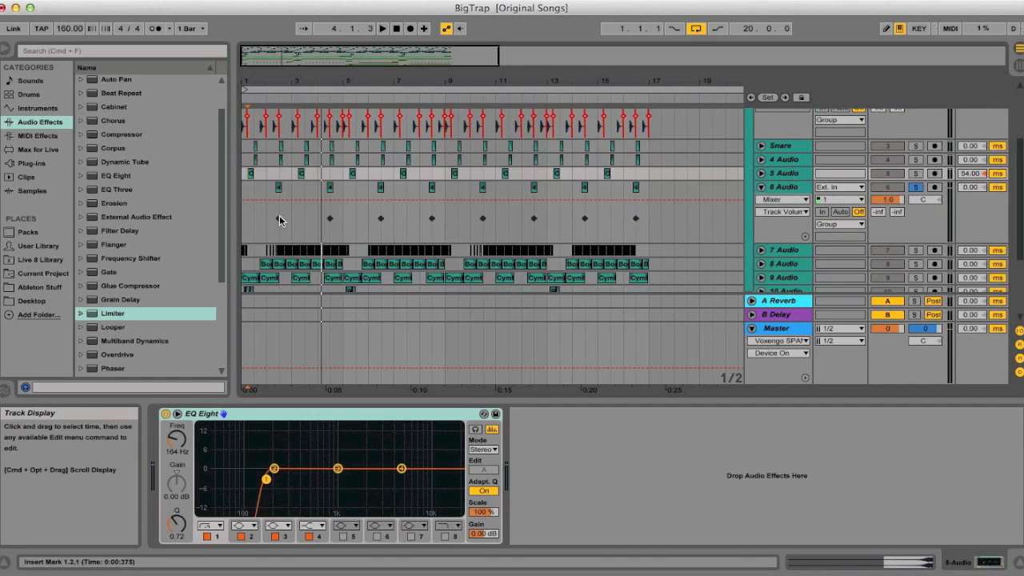
{"action": "left_click", "coordinate": [277, 221]}
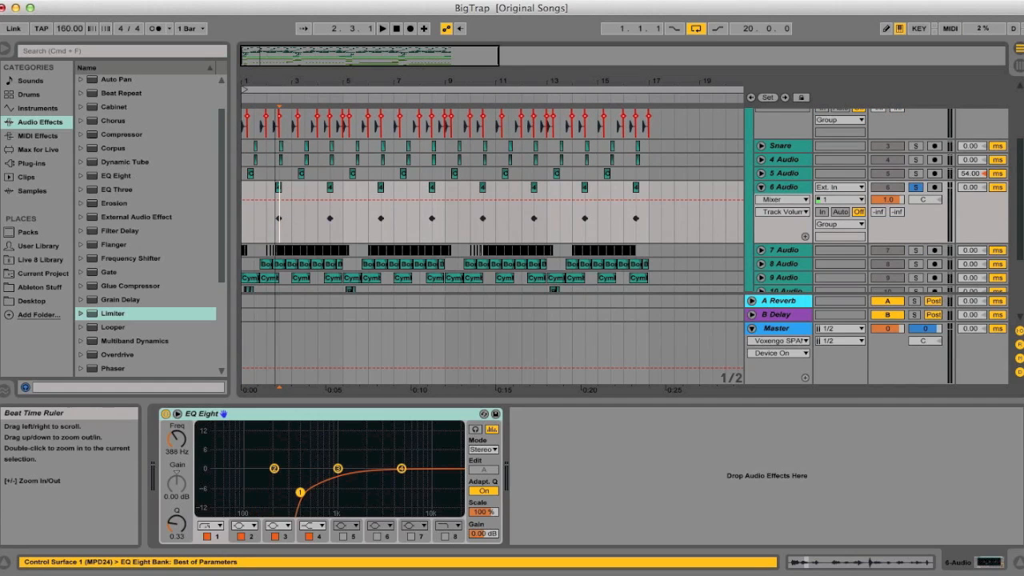
{"action": "left_click_drag", "start_coordinate": [277, 81], "coordinate": [277, 148]}
{"action": "left_click", "coordinate": [279, 187]}
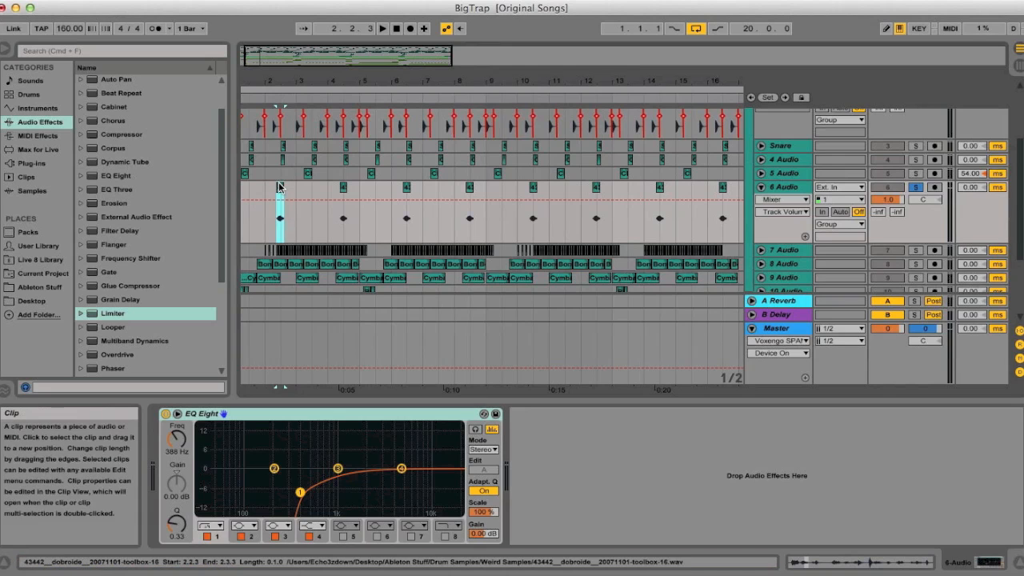
{"action": "left_click", "coordinate": [276, 210]}
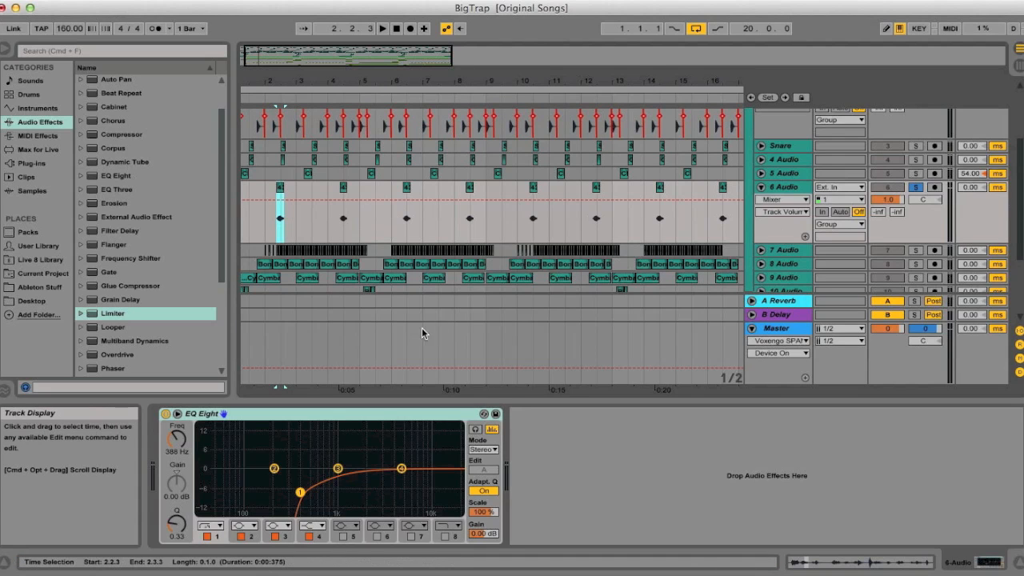
{"action": "key", "text": "space"}
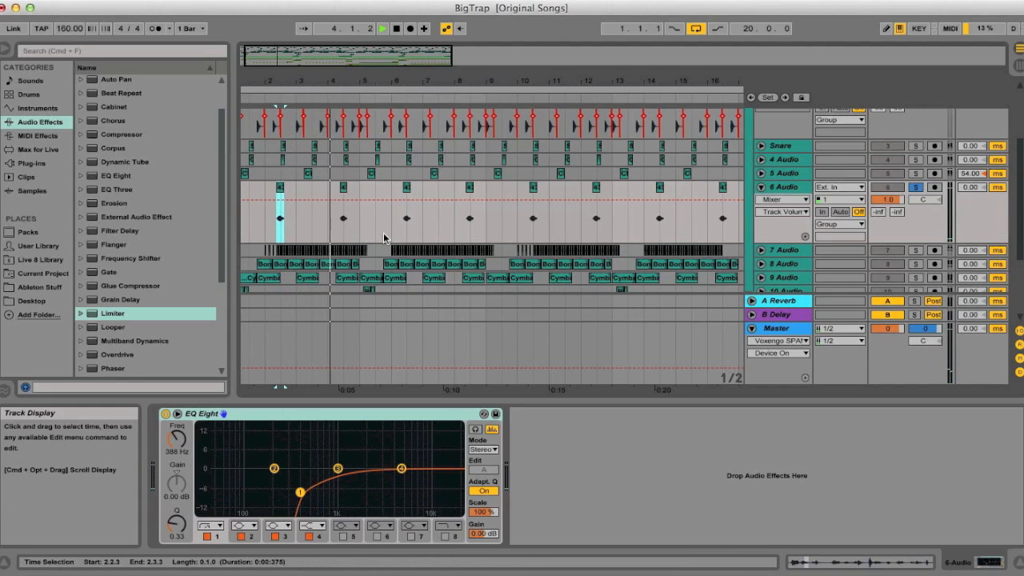
{"action": "key", "text": "space"}
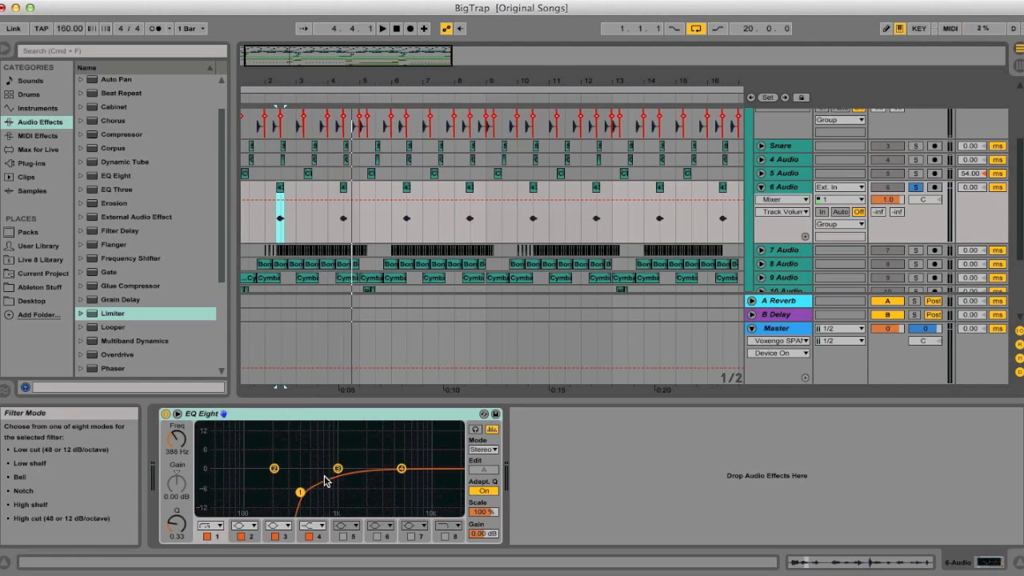
- Switch the solo to 7 Audio, unfold it in place of 6 Audio, and play it from 1.1.1
{"action": "left_click", "coordinate": [762, 186]}
{"action": "left_click", "coordinate": [762, 201]}
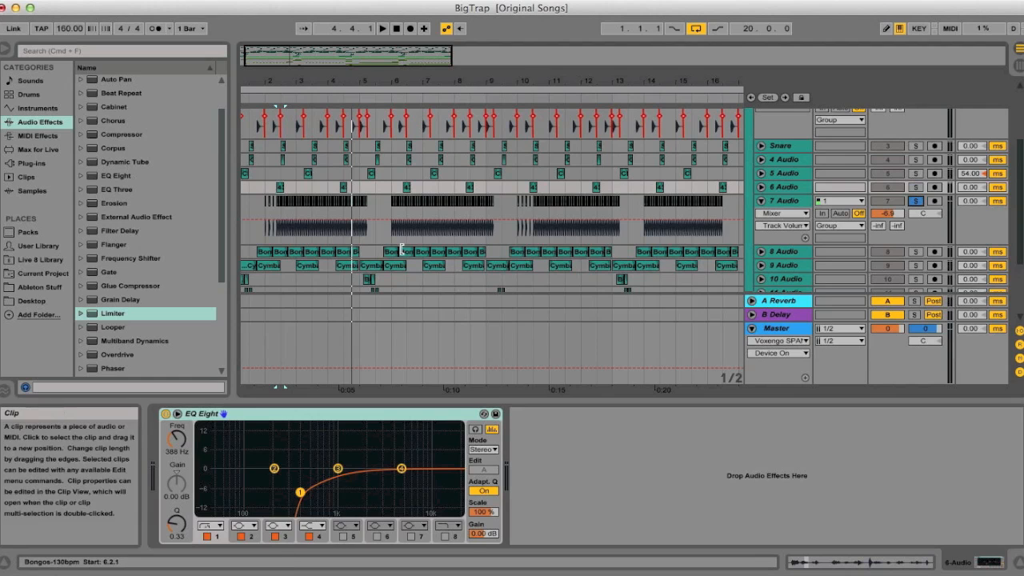
{"action": "left_click", "coordinate": [261, 236]}
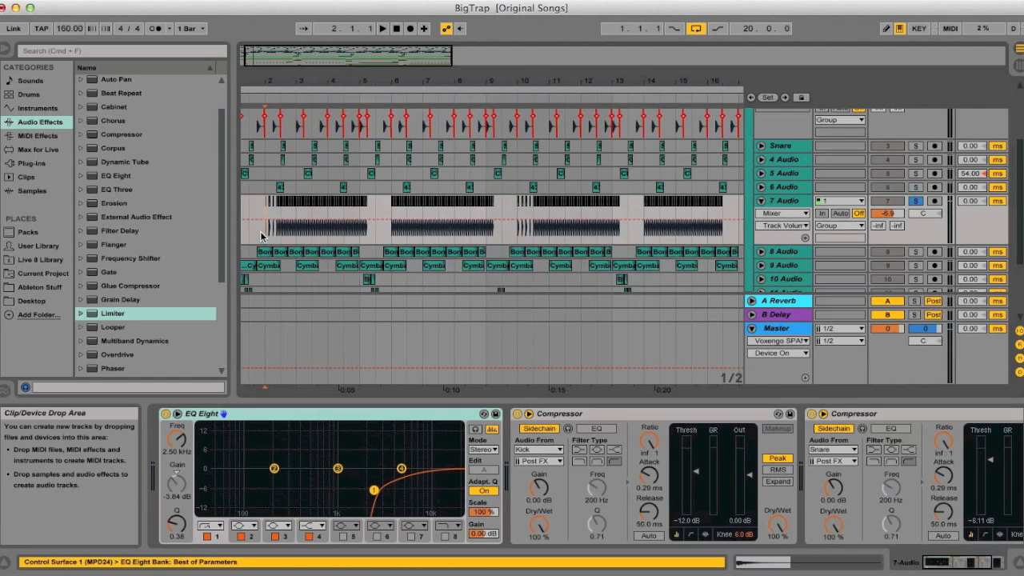
{"action": "key", "text": "Home"}
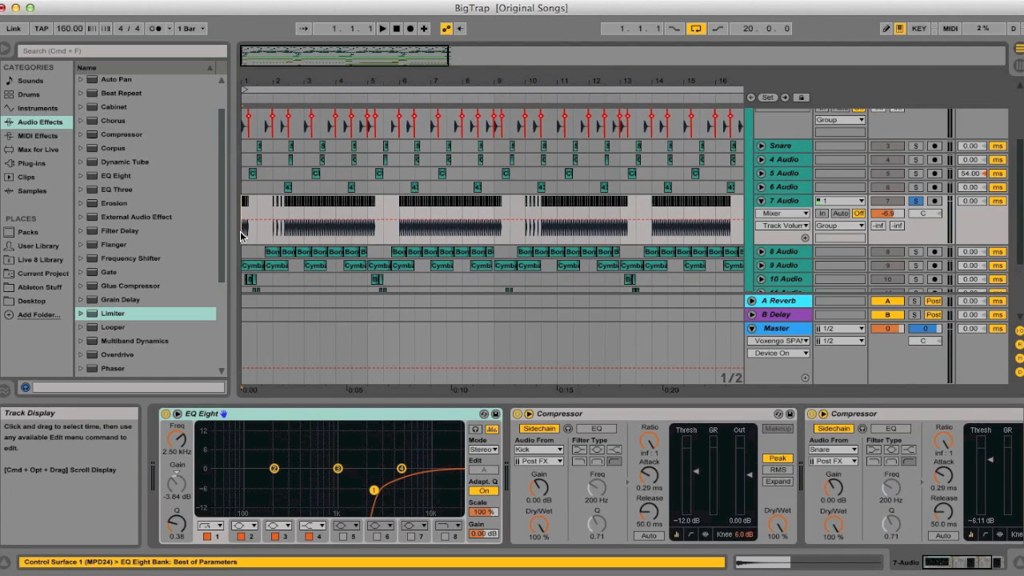
{"action": "key", "text": "space"}
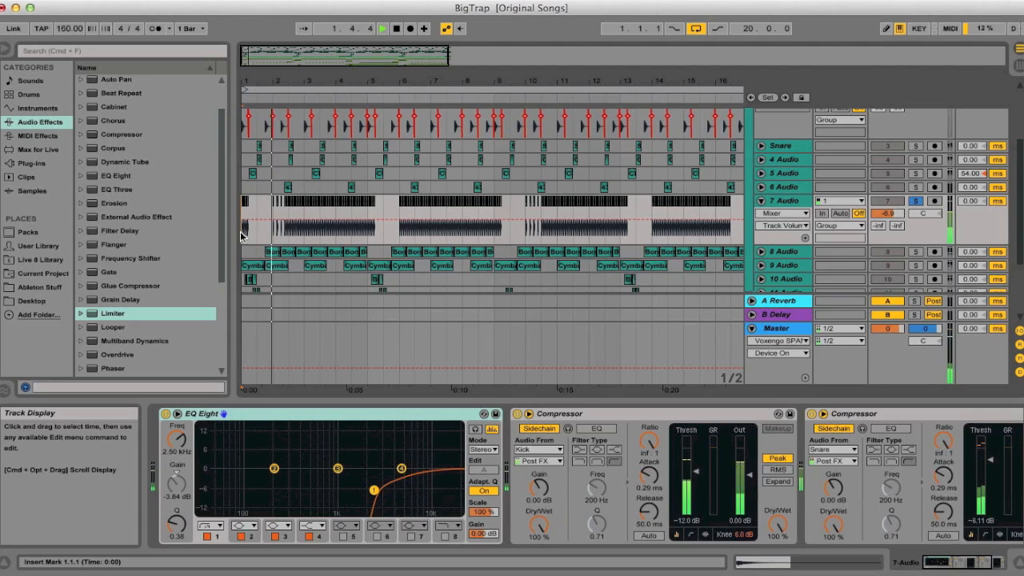
{"action": "left_click_drag", "start_coordinate": [332, 54], "coordinate": [343, 54]}
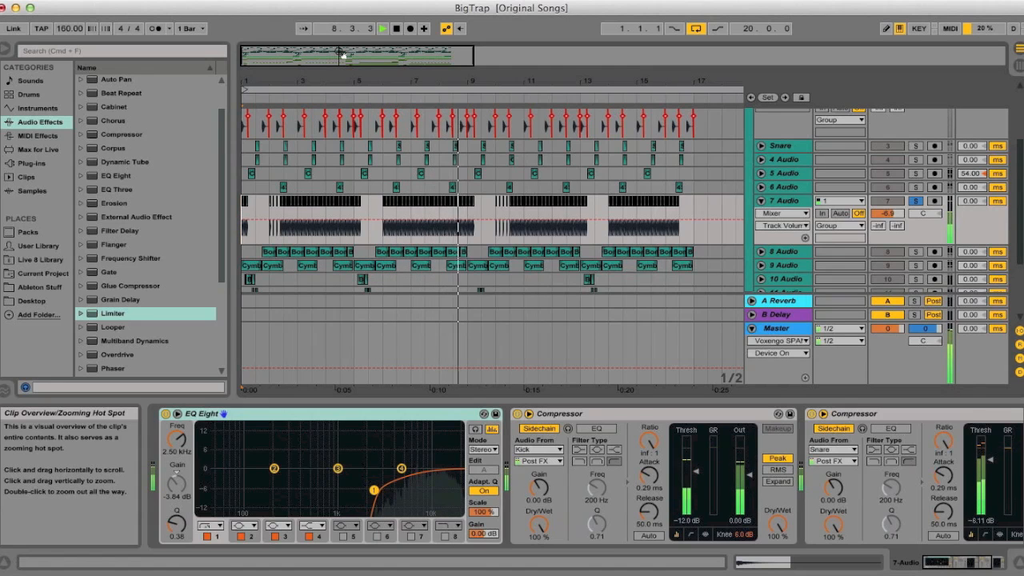
{"action": "key", "text": "space"}
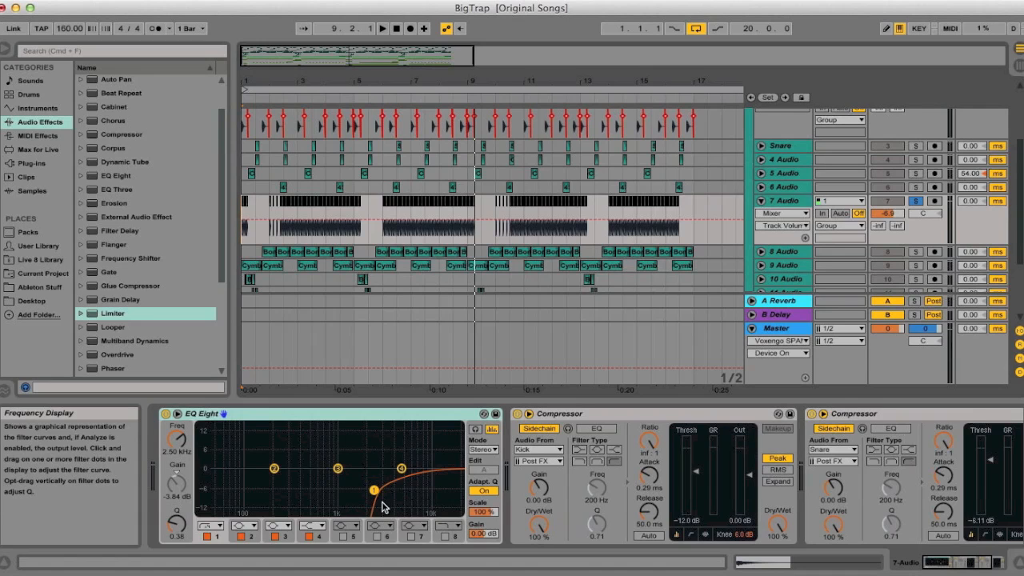
{"action": "scroll", "coordinate": [439, 480], "scroll_direction": "right", "scroll_amount": 3}
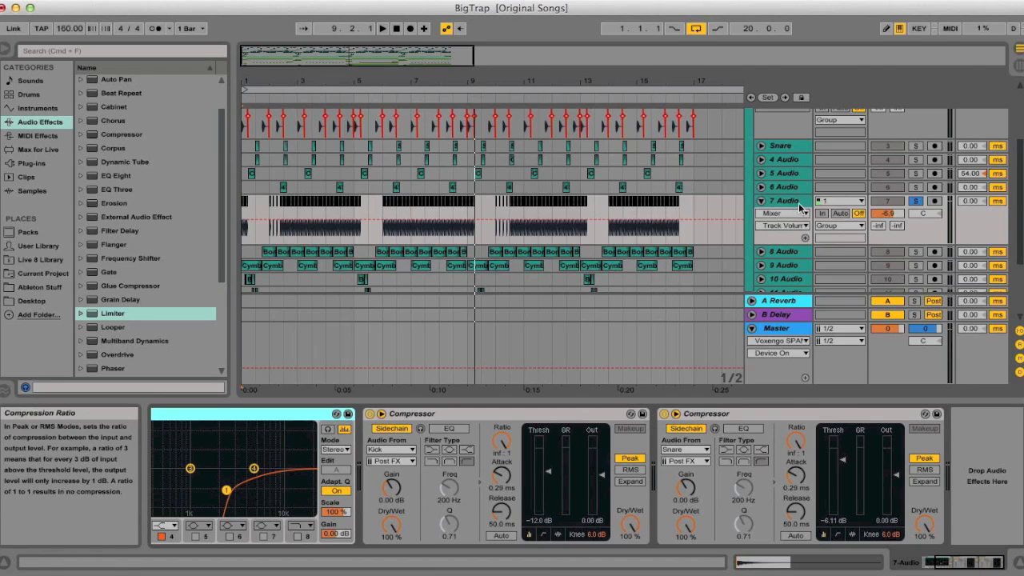
- Switch the solo to 8 Audio, unfold it in place of 7 Audio, list the browser's plug-ins, and play the track from 1.4.1
{"action": "left_click", "coordinate": [762, 201]}
{"action": "left_click", "coordinate": [761, 214]}
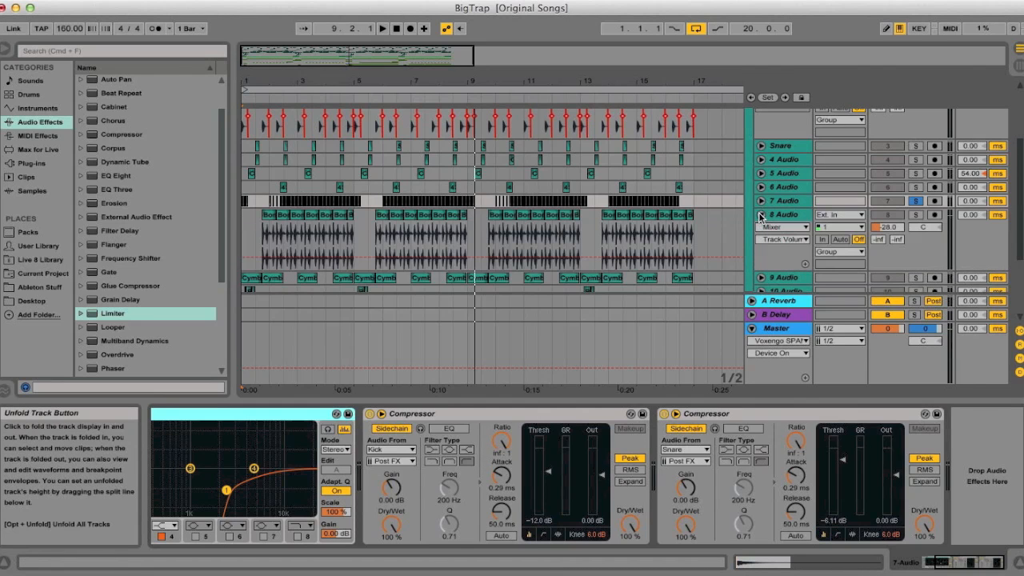
{"action": "left_click", "coordinate": [916, 214]}
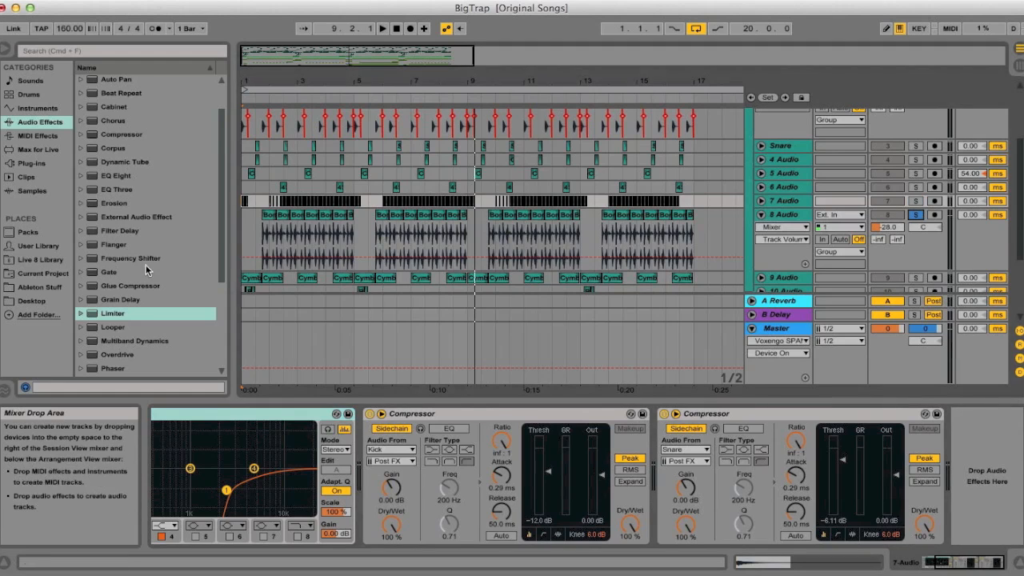
{"action": "left_click", "coordinate": [264, 236]}
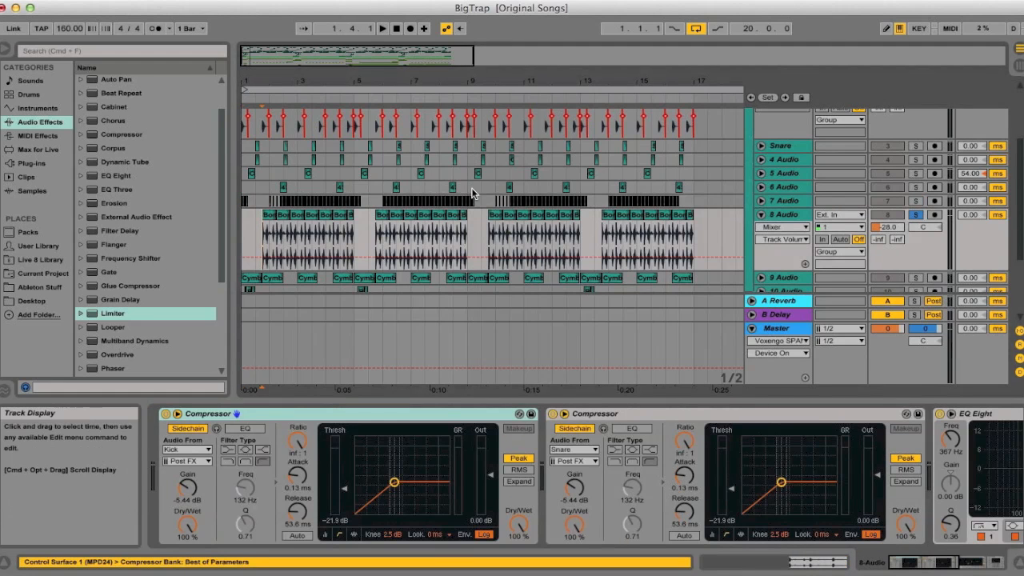
{"action": "left_click", "coordinate": [16, 164]}
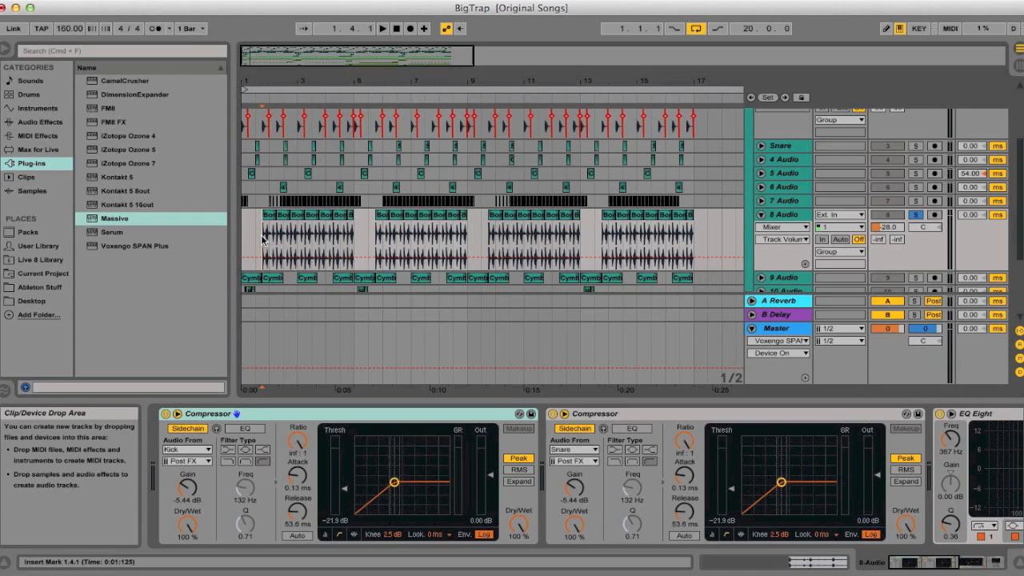
{"action": "key", "text": "space"}
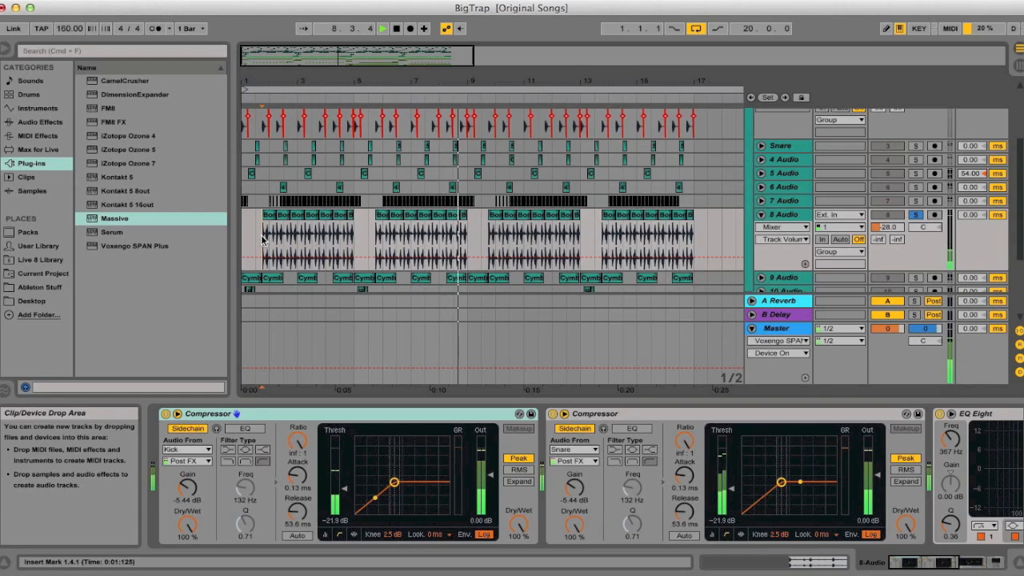
{"action": "key", "text": "space"}
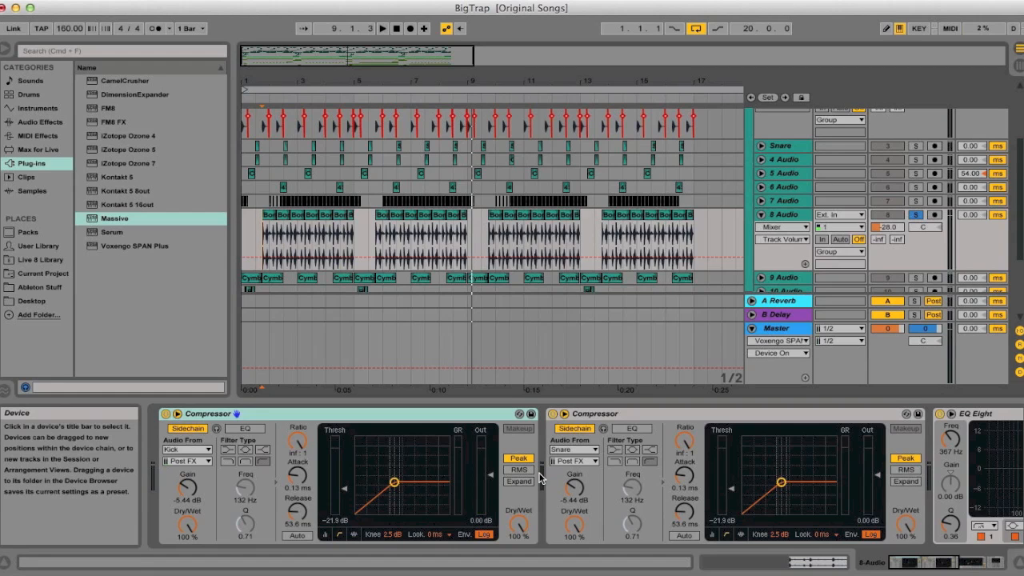
{"action": "scroll", "coordinate": [629, 490], "scroll_direction": "right", "scroll_amount": 5}
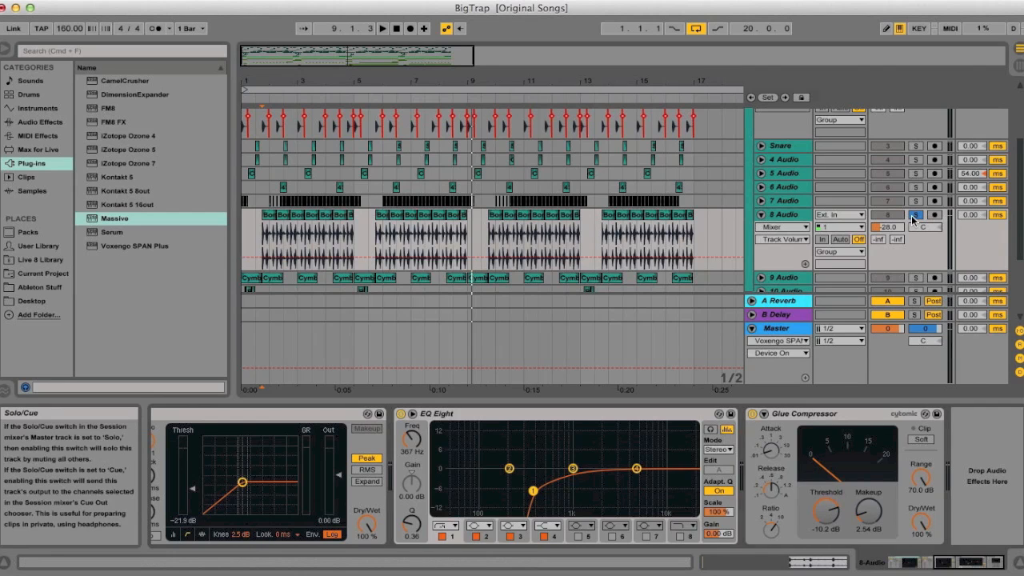
- Fold 8 Audio, unfold and solo 9 Audio, and play its cymbal clips from 1.1.1
{"action": "scroll", "coordinate": [912, 220], "scroll_direction": "down", "scroll_amount": 3}
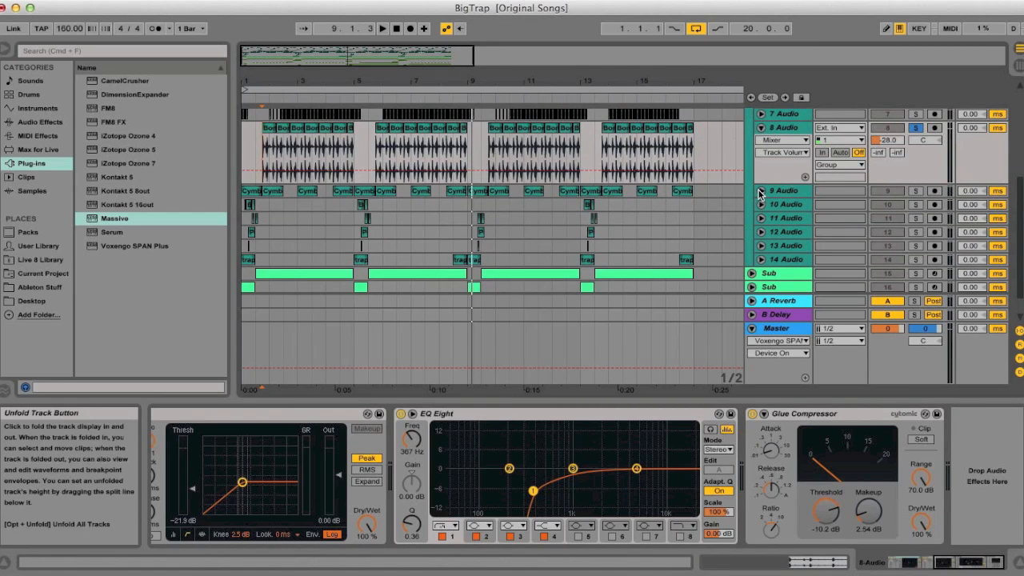
{"action": "left_click", "coordinate": [761, 191]}
{"action": "left_click", "coordinate": [761, 127]}
{"action": "left_click", "coordinate": [916, 141]}
{"action": "left_click", "coordinate": [783, 154]}
{"action": "left_click", "coordinate": [790, 144]}
{"action": "left_click", "coordinate": [788, 142]}
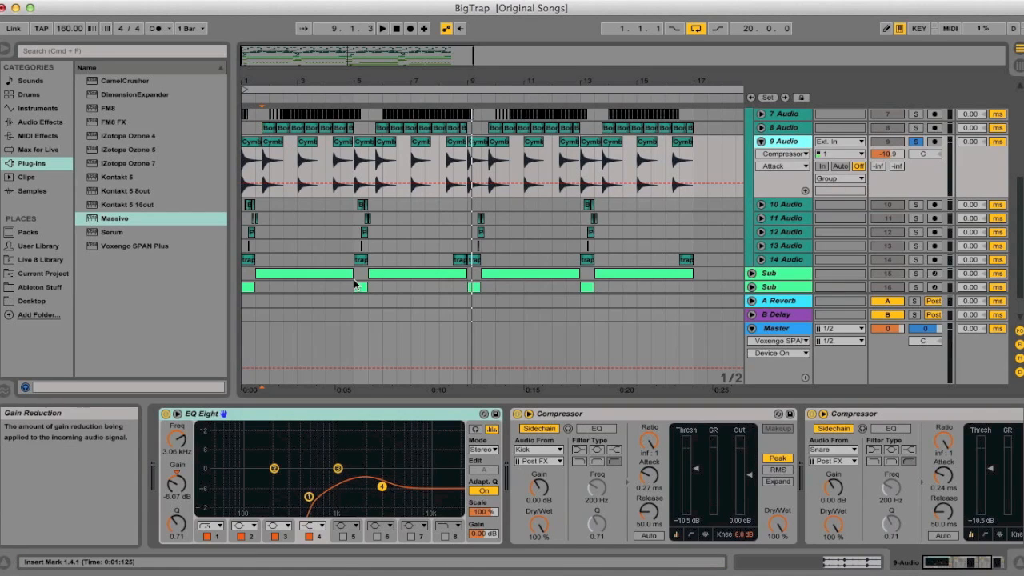
{"action": "left_click", "coordinate": [239, 171]}
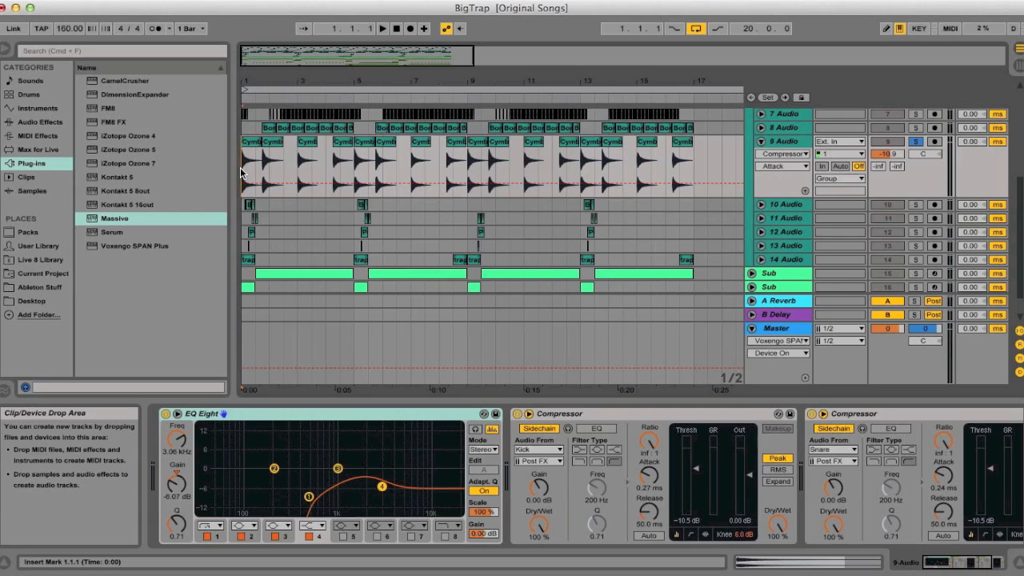
{"action": "key", "text": "space"}
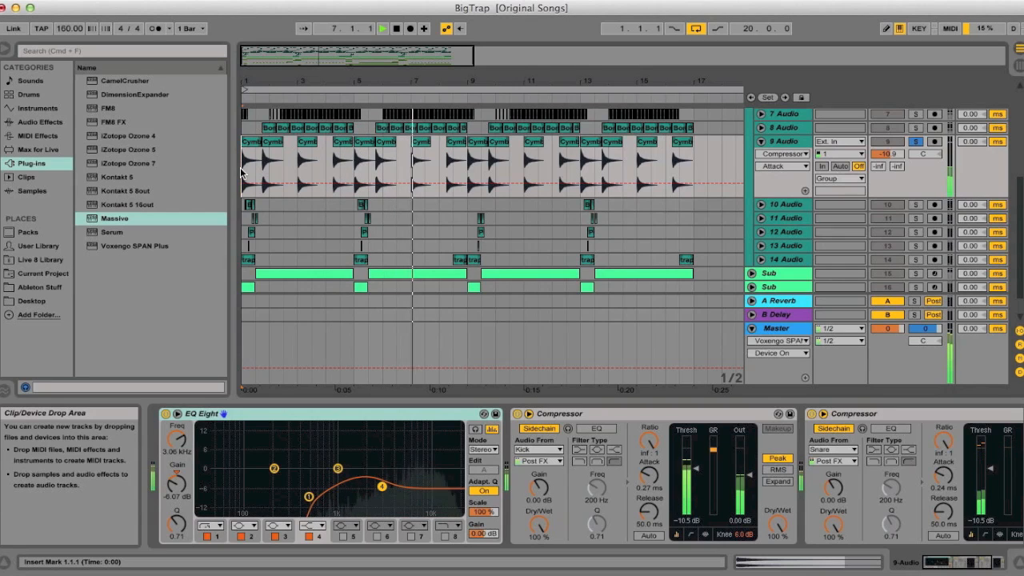
{"action": "key", "text": "space"}
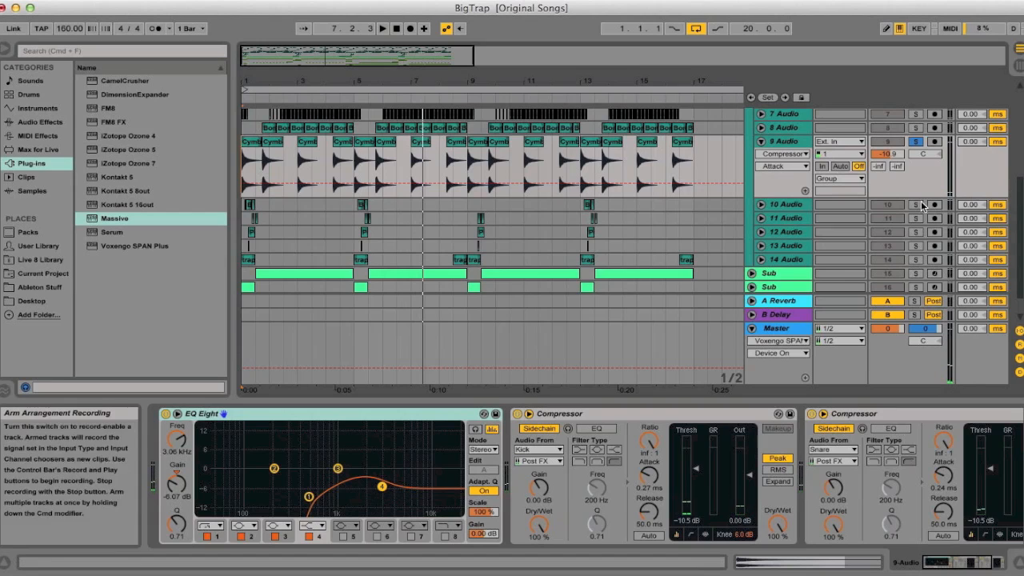
- Solo 10 Audio through 14 Audio together and play their fills from 1.1.1, 5.1.1, 9.1.1 and 13.1.1
{"action": "left_click", "coordinate": [916, 205]}
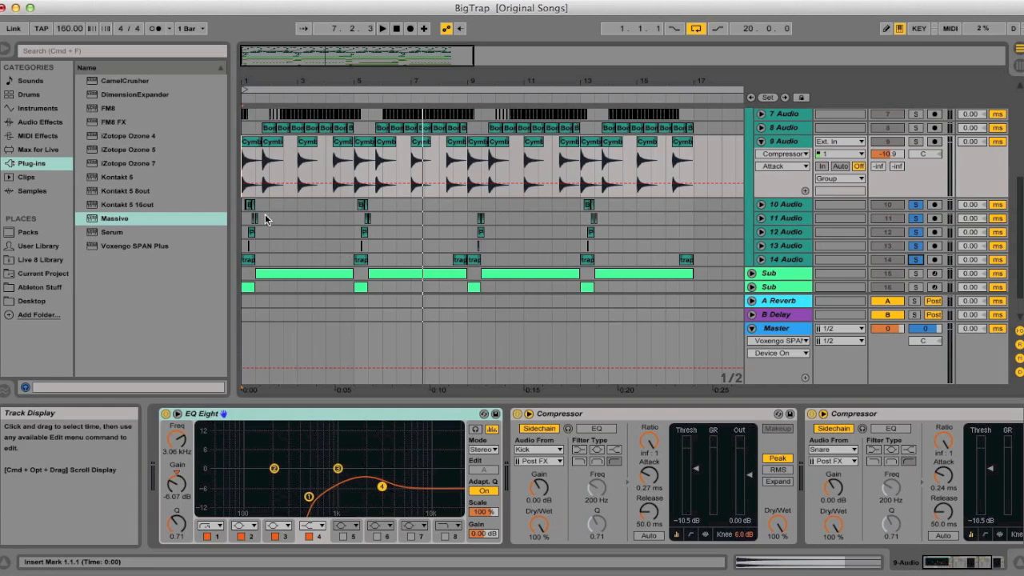
{"action": "left_click", "coordinate": [247, 217]}
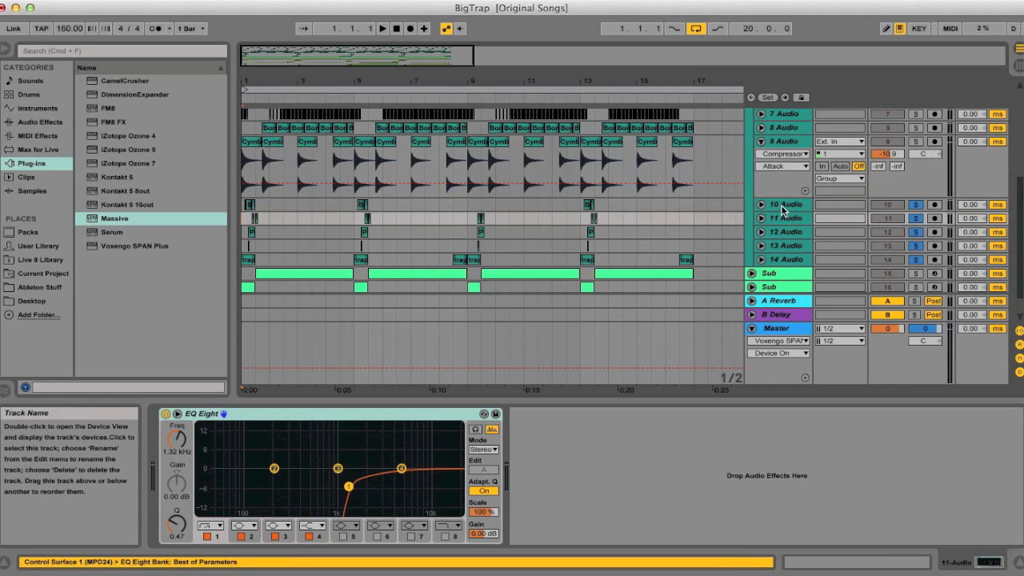
{"action": "key", "text": "space"}
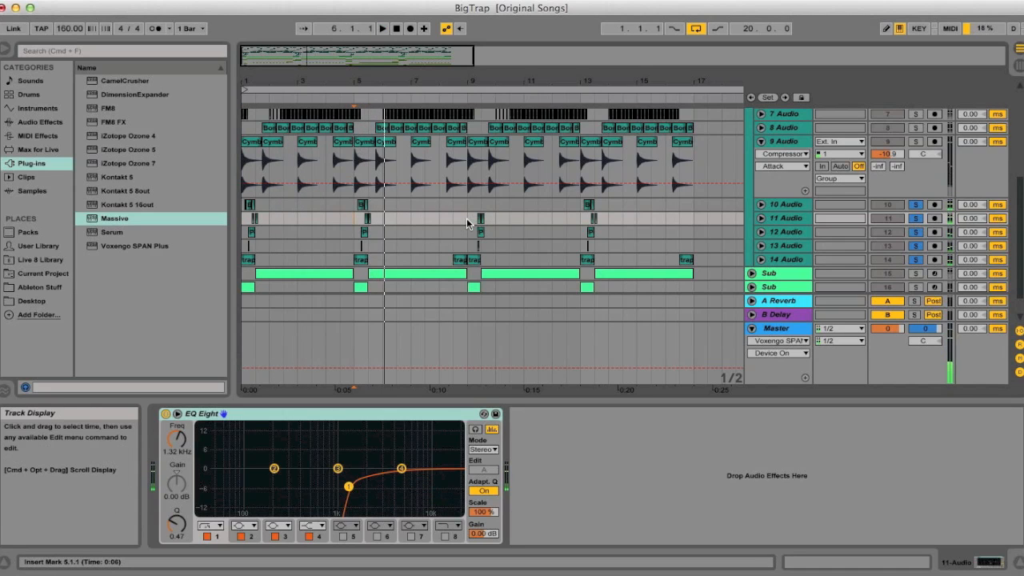
{"action": "left_click", "coordinate": [465, 217]}
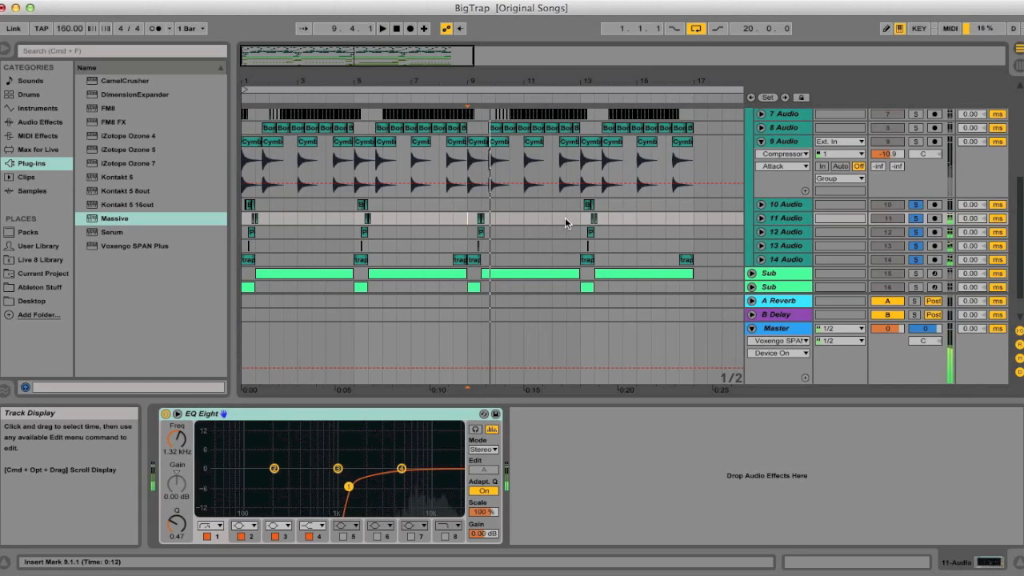
{"action": "left_click", "coordinate": [579, 221]}
{"action": "key", "text": "space"}
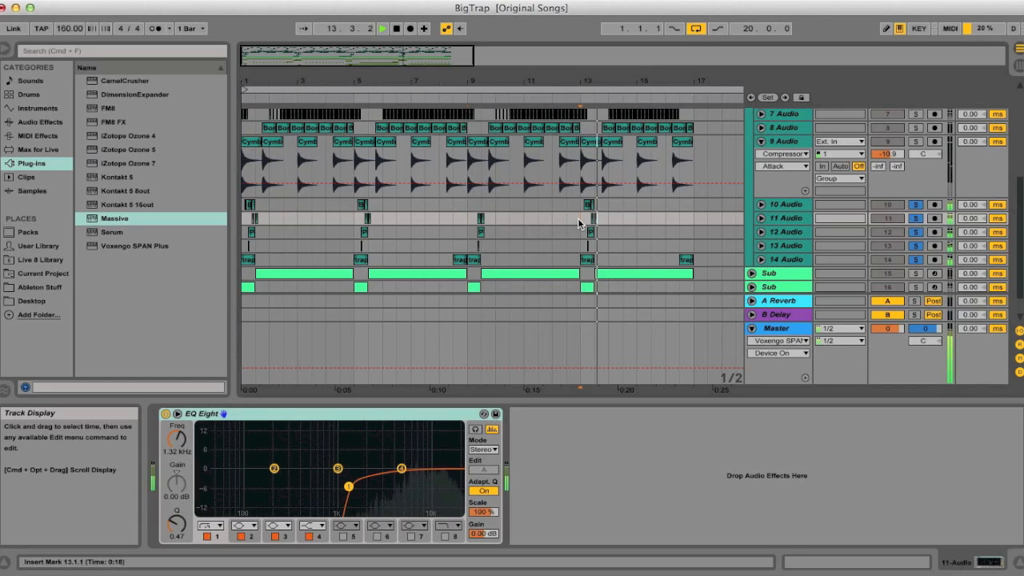
- Solo only 10 Audio, unfold it in place of 9 Audio, and play it from 1.1.1 and 5.1.3
{"action": "left_click", "coordinate": [796, 206]}
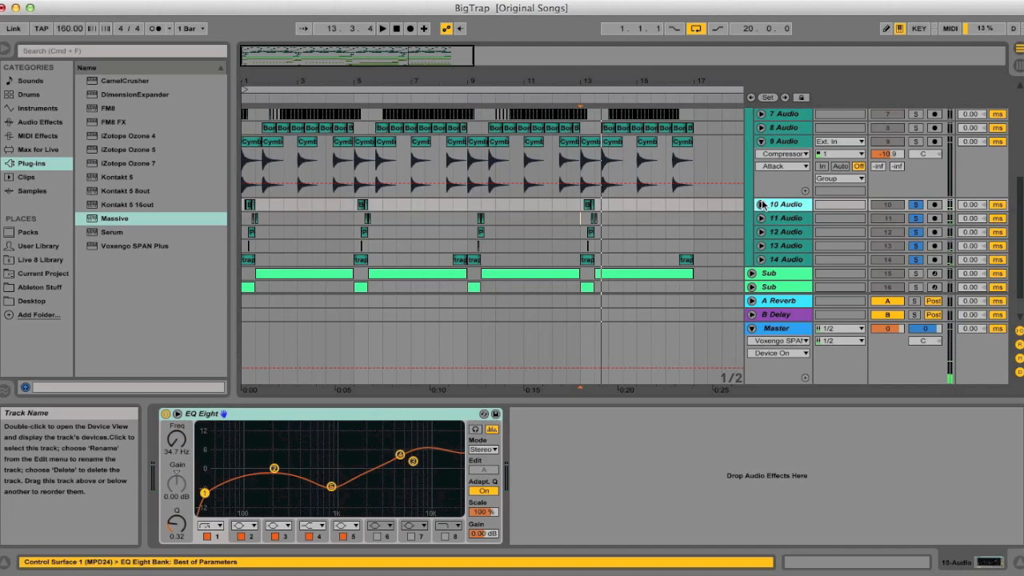
{"action": "left_click", "coordinate": [760, 205]}
{"action": "left_click", "coordinate": [761, 141]}
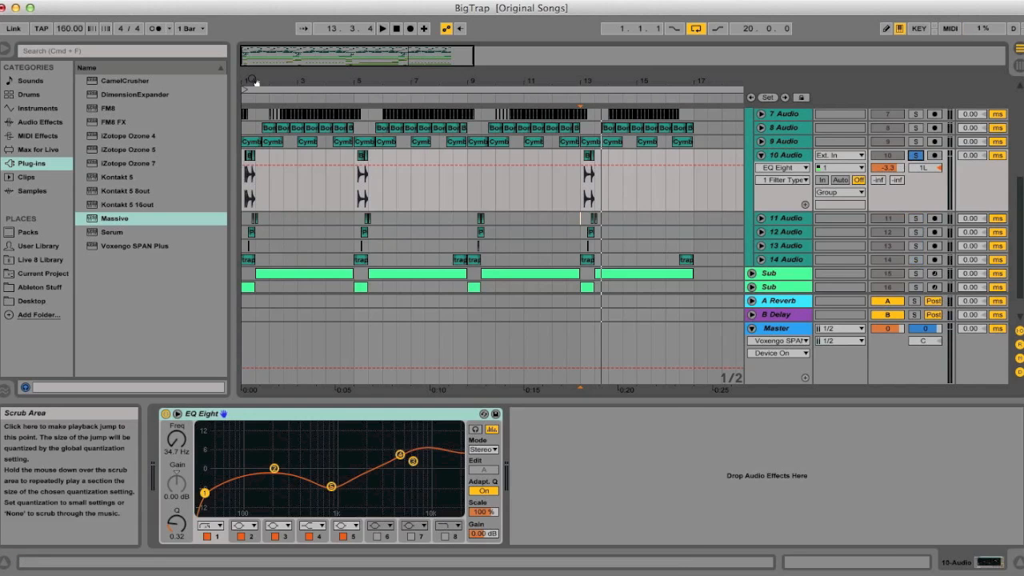
{"action": "left_click_drag", "start_coordinate": [278, 84], "coordinate": [279, 162]}
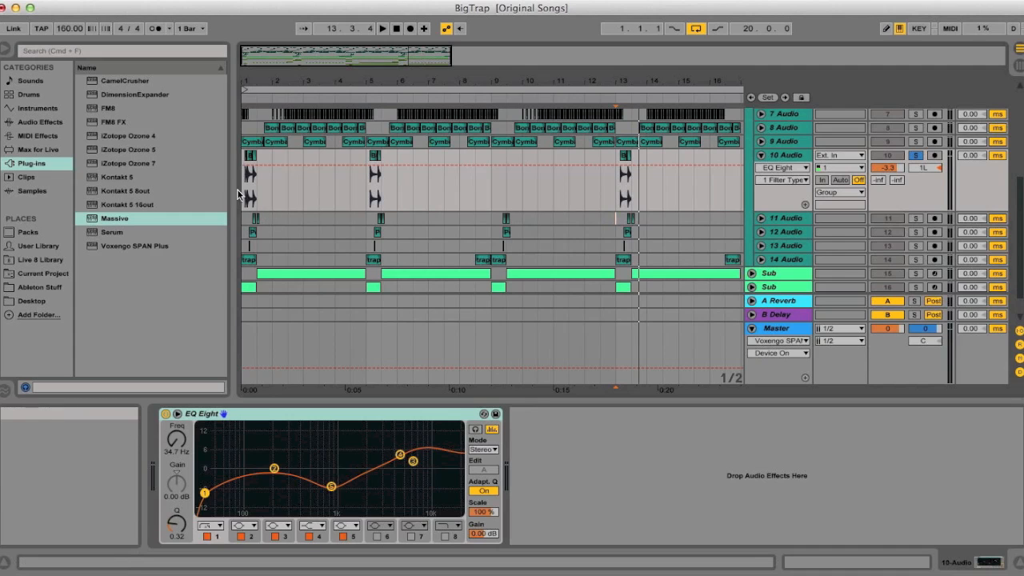
{"action": "left_click", "coordinate": [241, 194]}
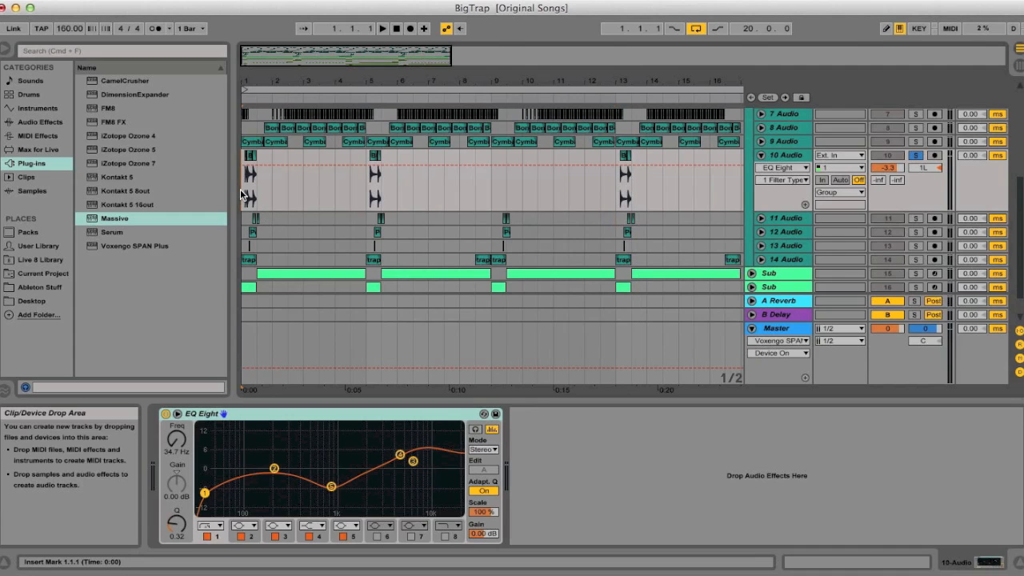
{"action": "key", "text": "space"}
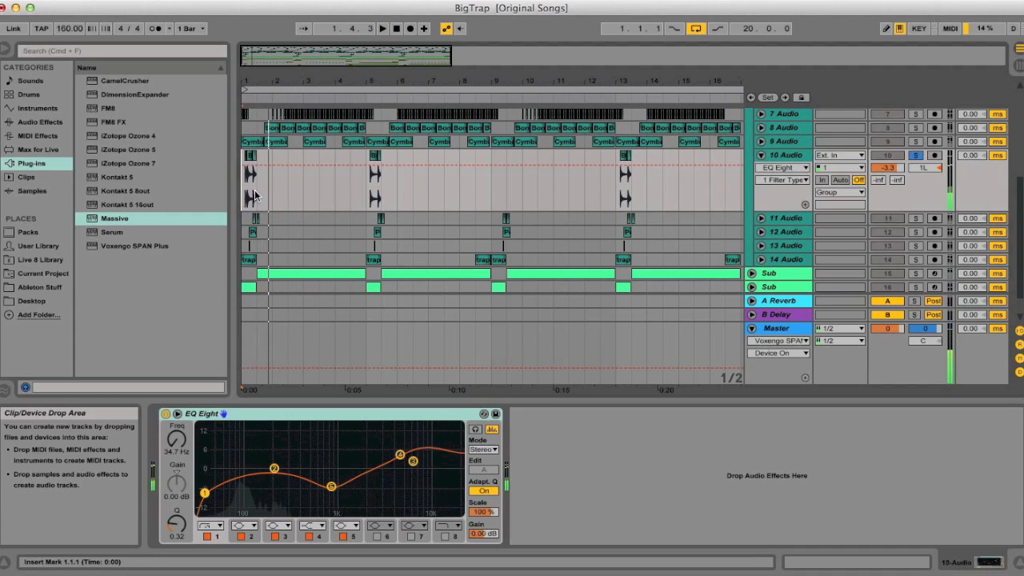
{"action": "left_click", "coordinate": [368, 186]}
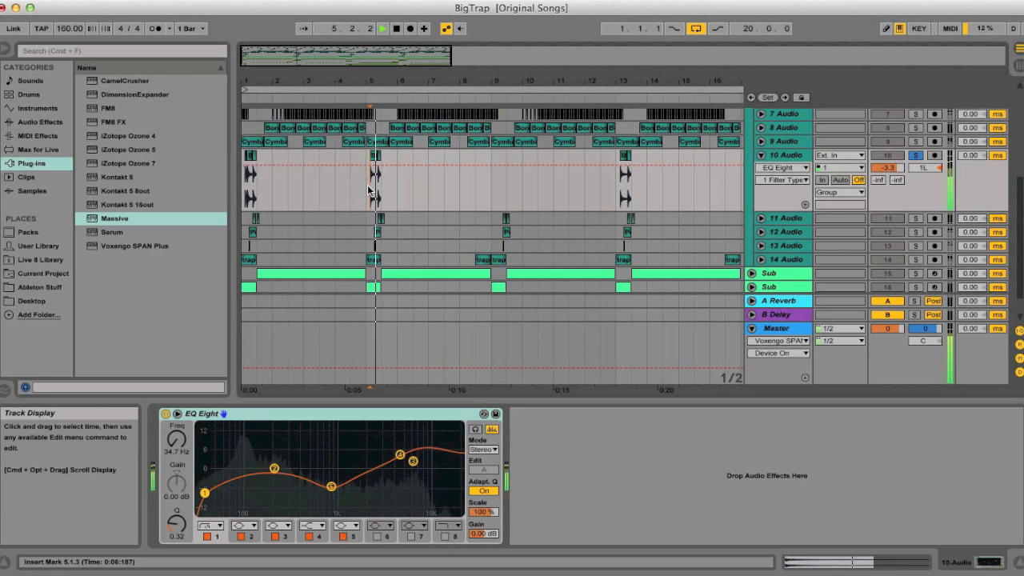
{"action": "key", "text": "space"}
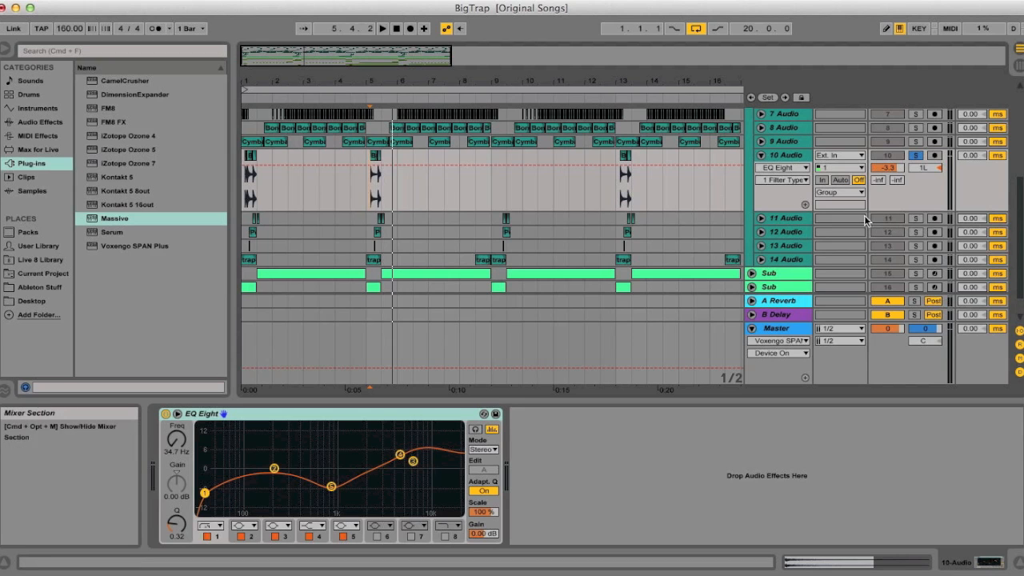
- Switch the solo to 11 Audio, unfold it in place of 10 Audio, and play it from 1.2.3
{"action": "left_click", "coordinate": [757, 156]}
{"action": "left_click", "coordinate": [760, 155]}
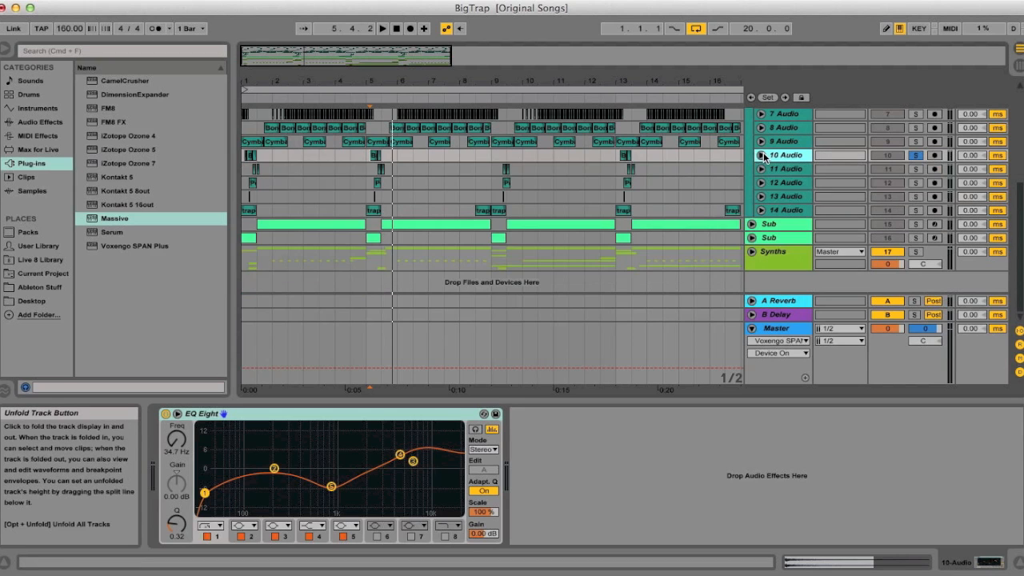
{"action": "left_click", "coordinate": [760, 169]}
{"action": "left_click", "coordinate": [782, 169]}
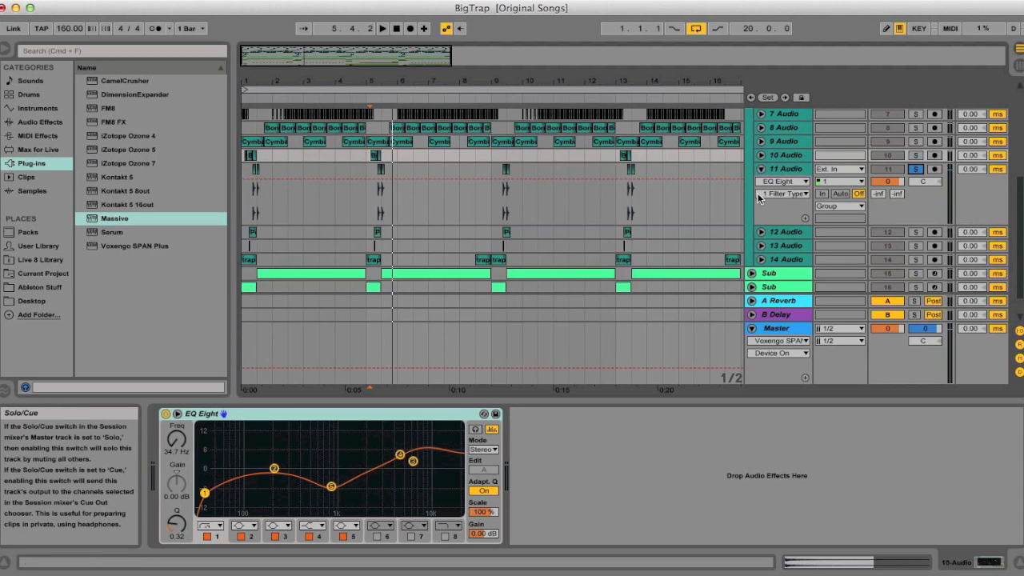
{"action": "left_click", "coordinate": [248, 201]}
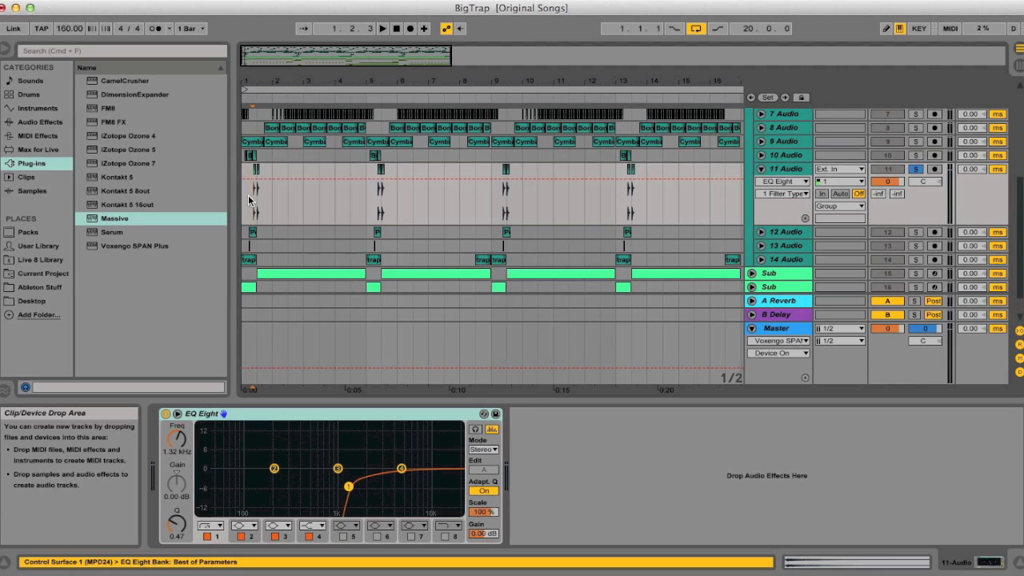
{"action": "key", "text": "space"}
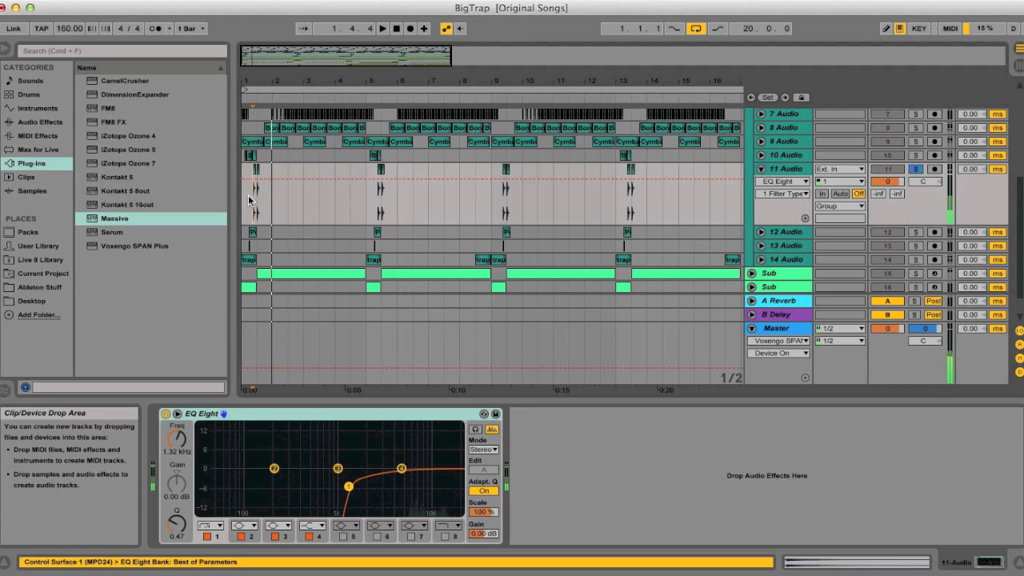
- Play 11 Audio's second fill from 5.2.3 and stop playback
{"action": "left_click", "coordinate": [376, 192]}
{"action": "key", "text": "space"}
{"action": "key", "text": "space"}
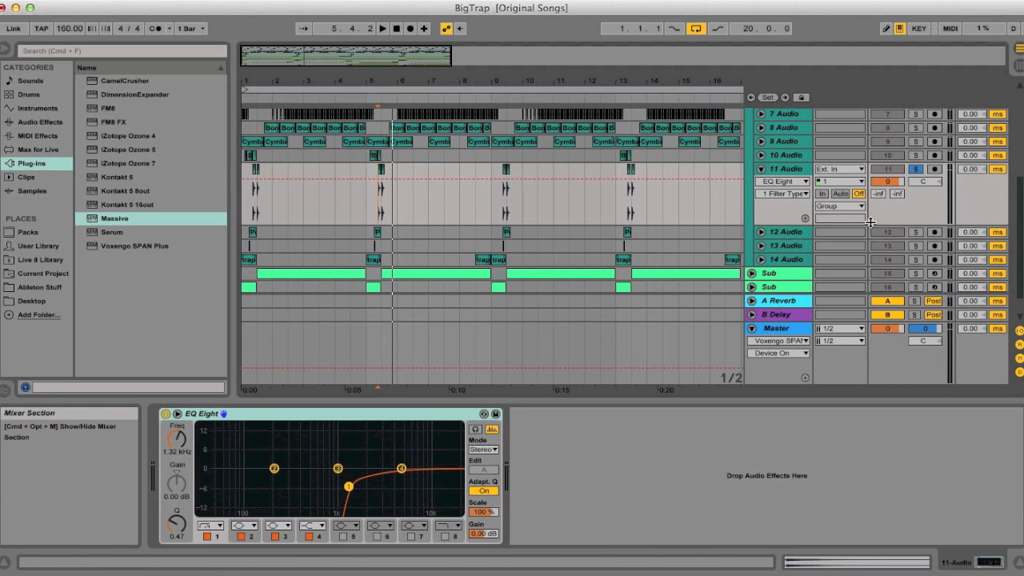
- Switch the solo to 12 Audio, unfold it in place of 11 Audio, and play it from 1.2.1 and 5.2.1
{"action": "left_click", "coordinate": [761, 231]}
{"action": "left_click", "coordinate": [761, 169]}
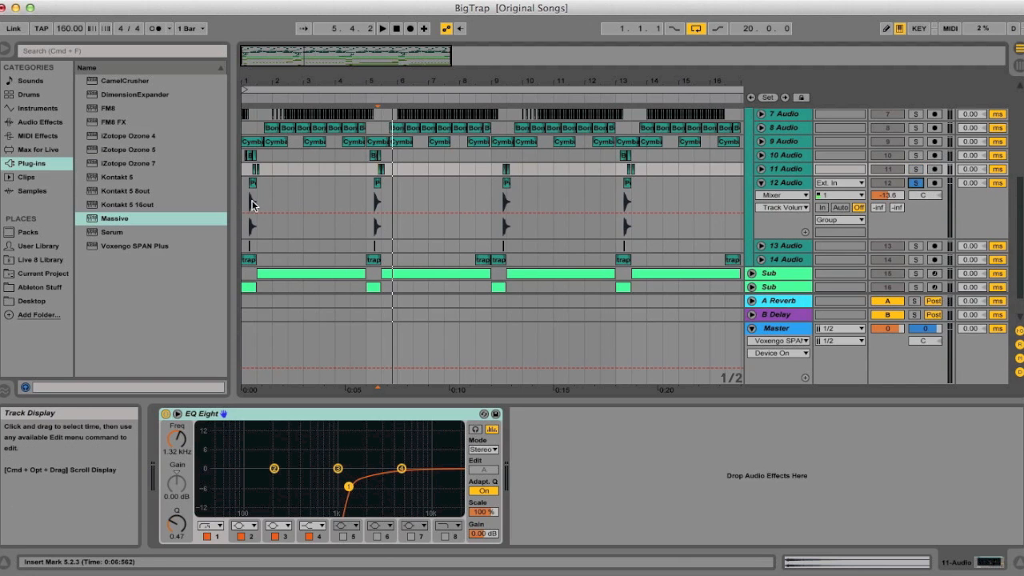
{"action": "left_click", "coordinate": [250, 200]}
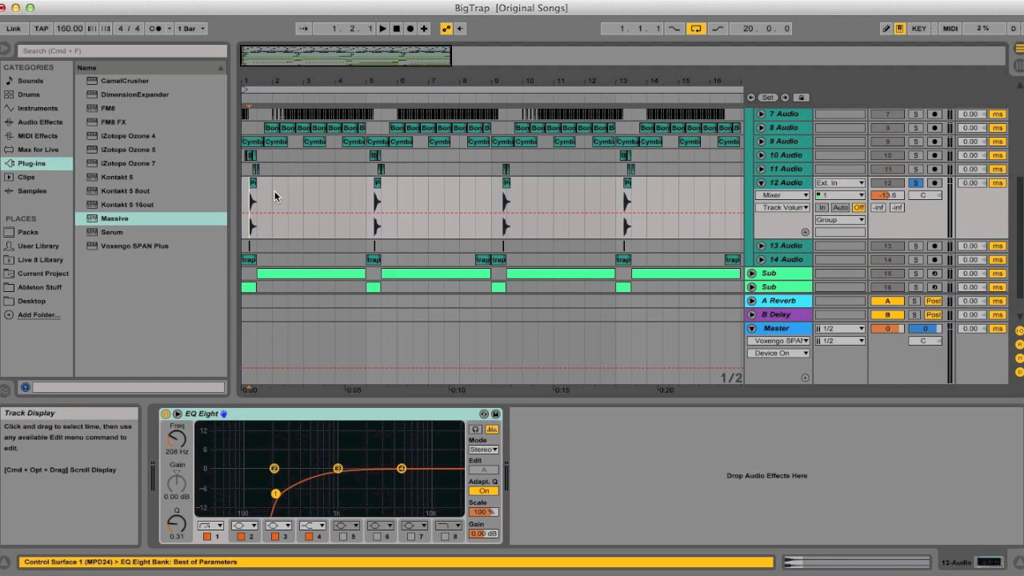
{"action": "key", "text": "space"}
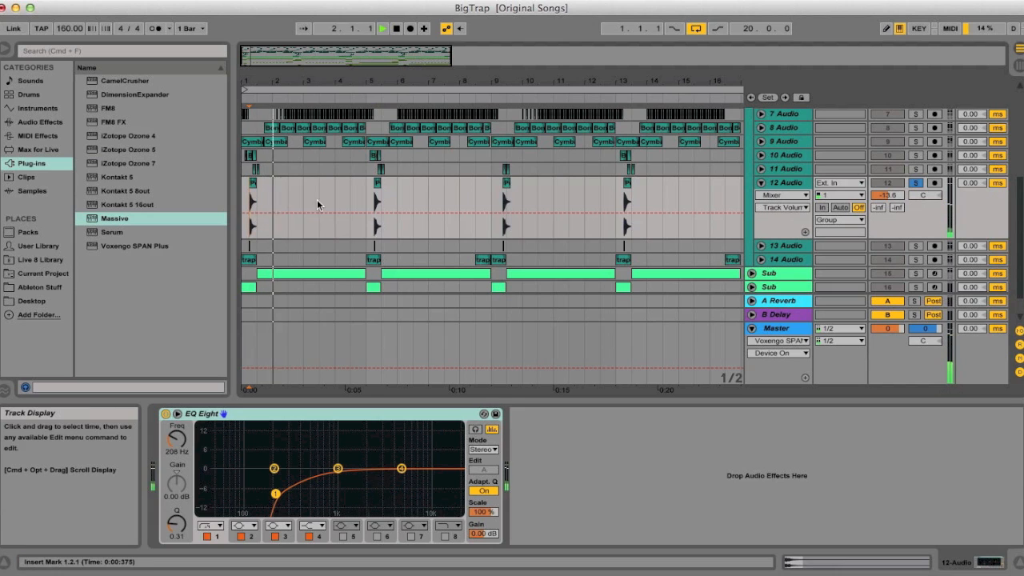
{"action": "left_click", "coordinate": [375, 192]}
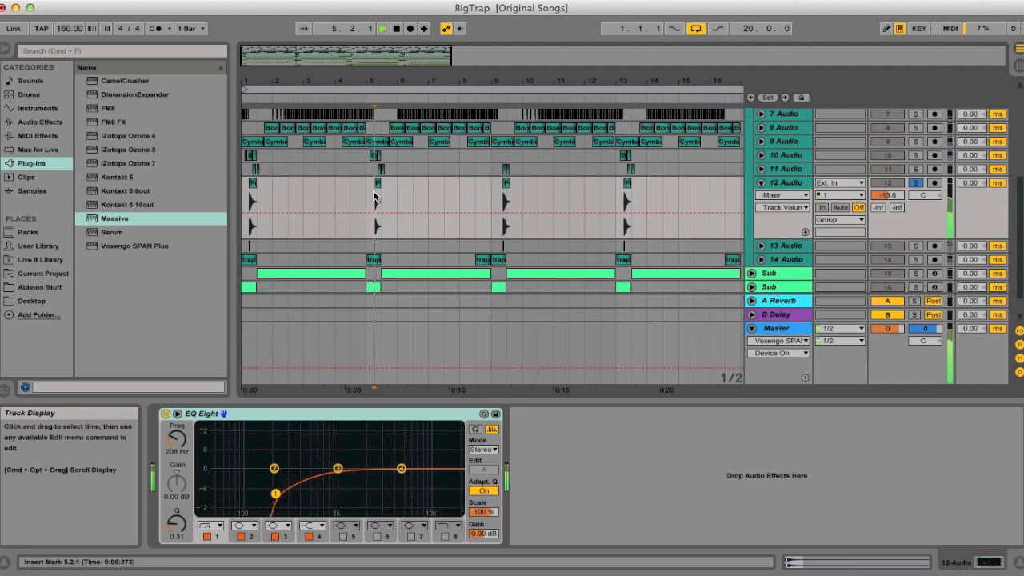
{"action": "key", "text": "space"}
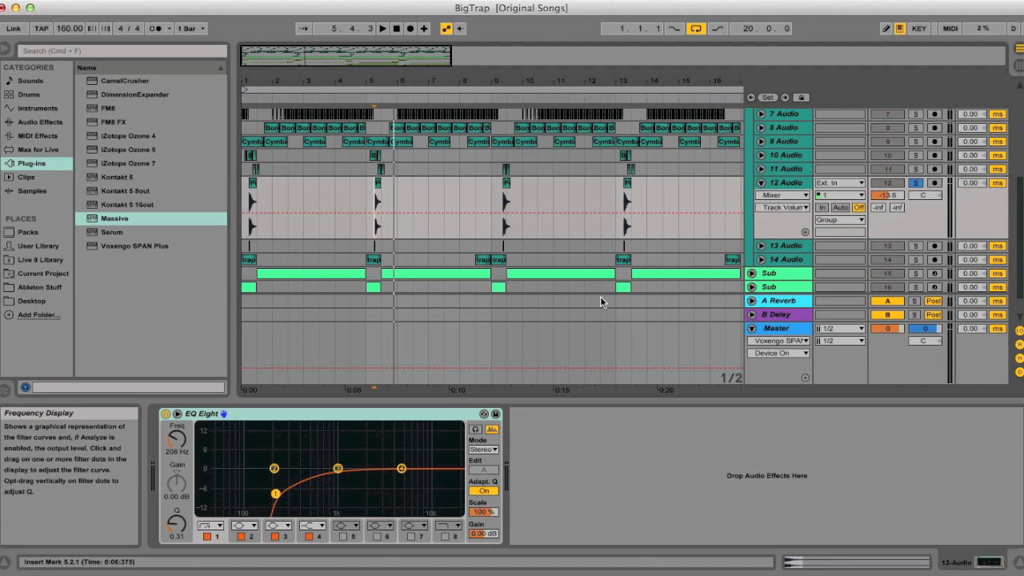
- Switch the solo to 13 Audio, unfold it in place of 12 Audio, and play its hits from 1.2.1 and 5.2.1
{"action": "left_click", "coordinate": [762, 182]}
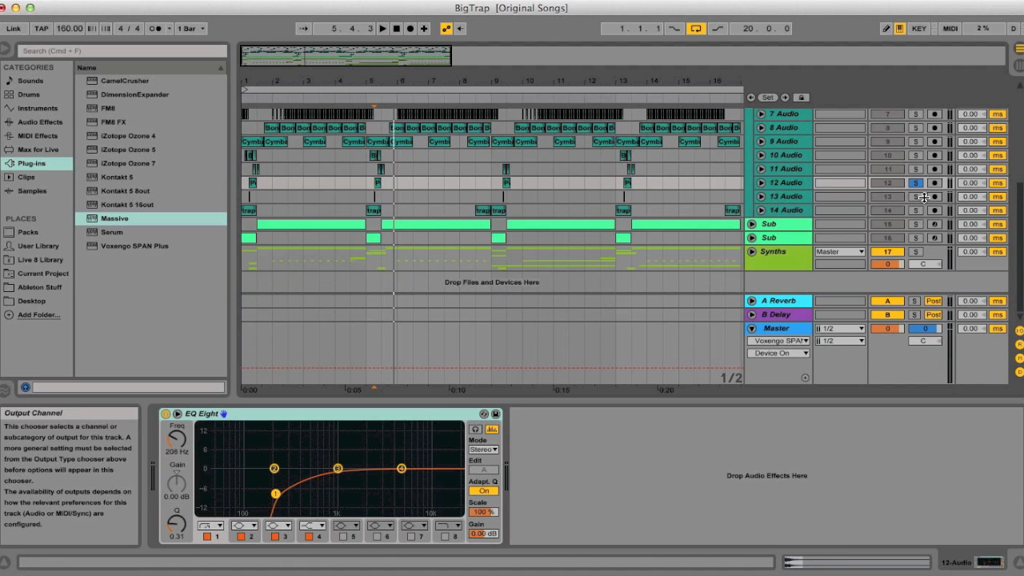
{"action": "left_click", "coordinate": [761, 196]}
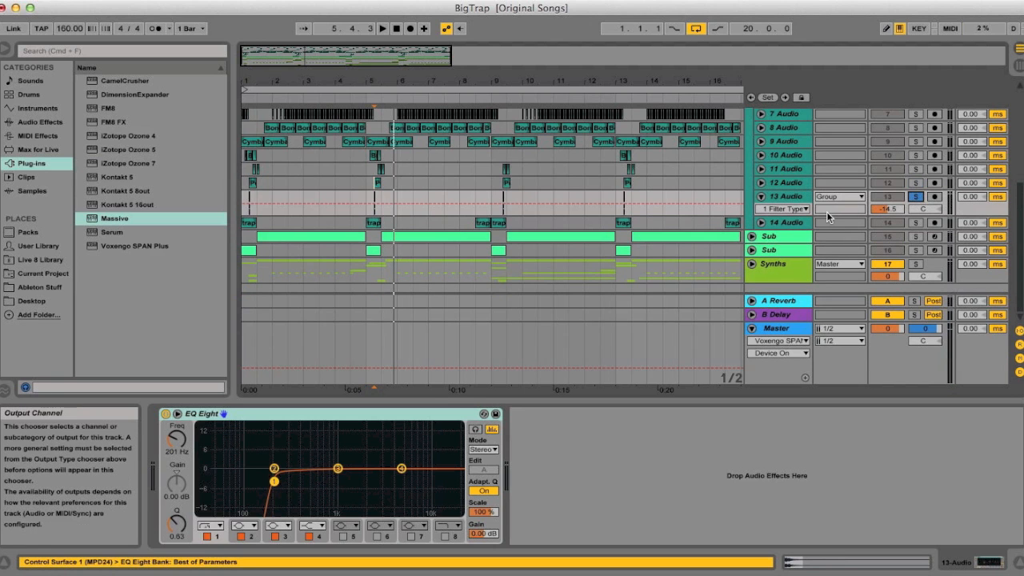
{"action": "key", "text": "super+alt+i"}
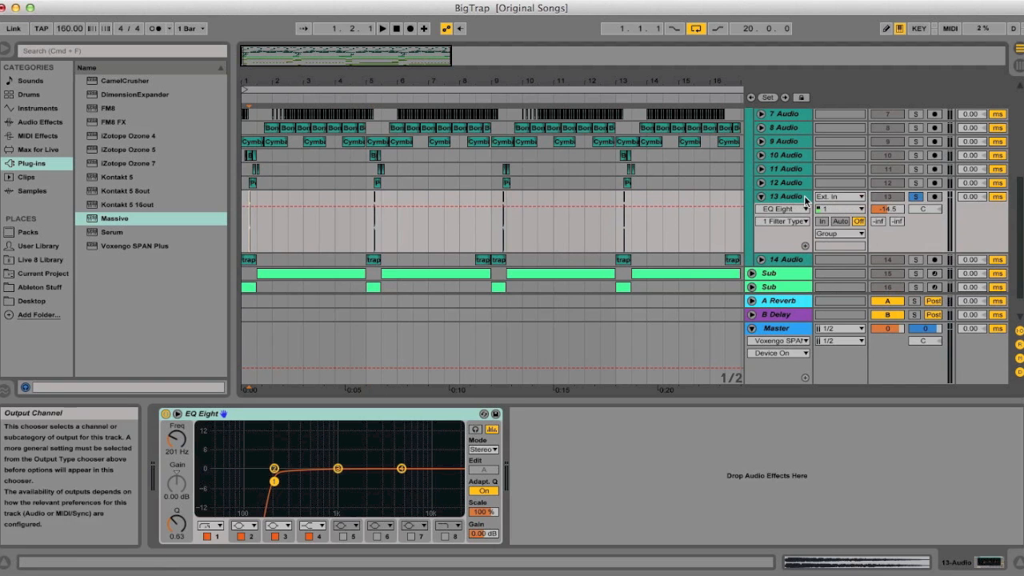
{"action": "left_click", "coordinate": [778, 196]}
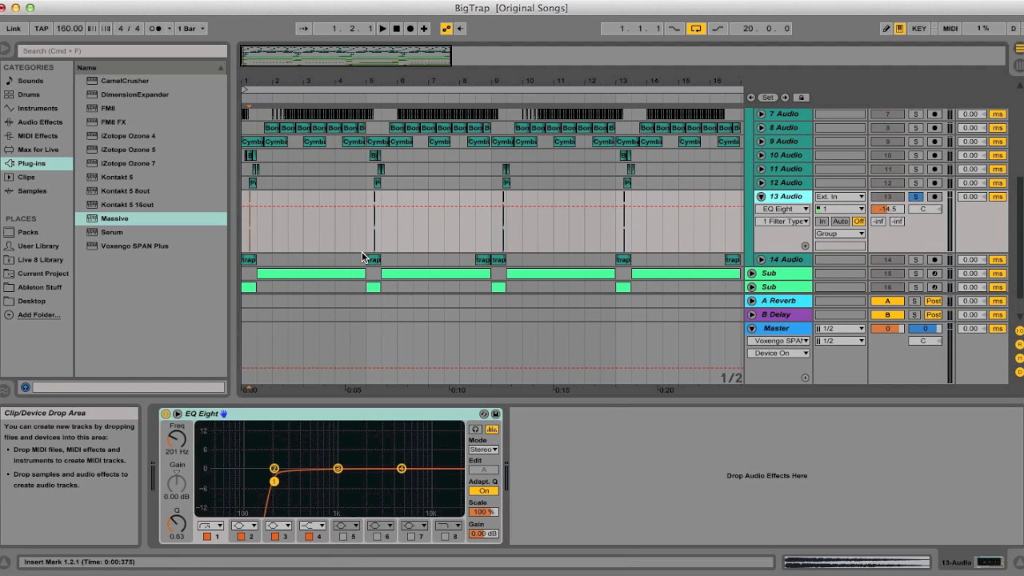
{"action": "key", "text": "space"}
{"action": "key", "text": "space"}
{"action": "left_click", "coordinate": [372, 227]}
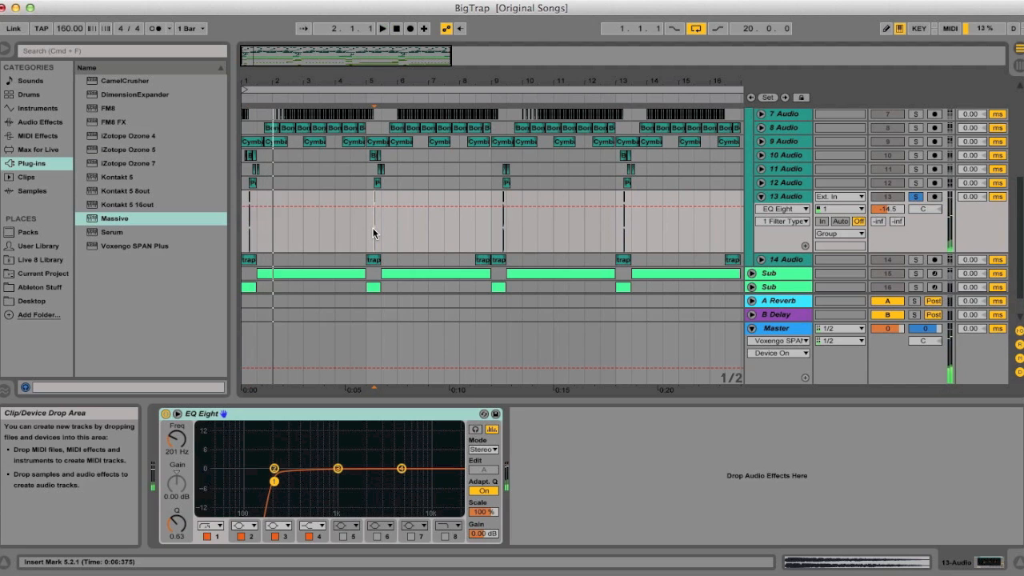
{"action": "key", "text": "space"}
{"action": "key", "text": "space"}
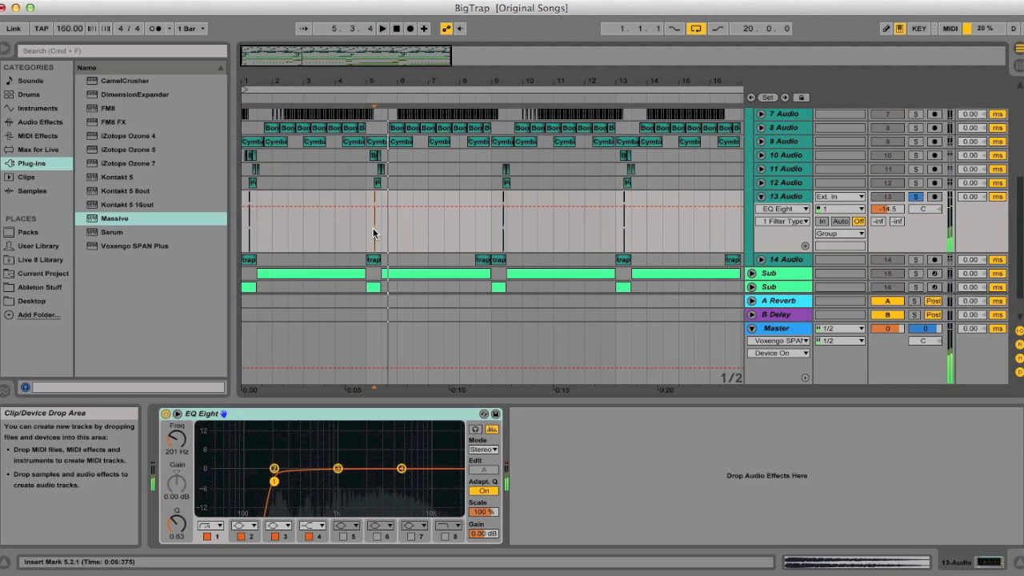
- Switch the solo to 14 Audio, unfold it in place of 13 Audio, and play its reversed clips from 1.1.1 and 5.1.1
{"action": "left_click", "coordinate": [763, 196]}
{"action": "left_click", "coordinate": [763, 200]}
{"action": "left_click", "coordinate": [760, 197]}
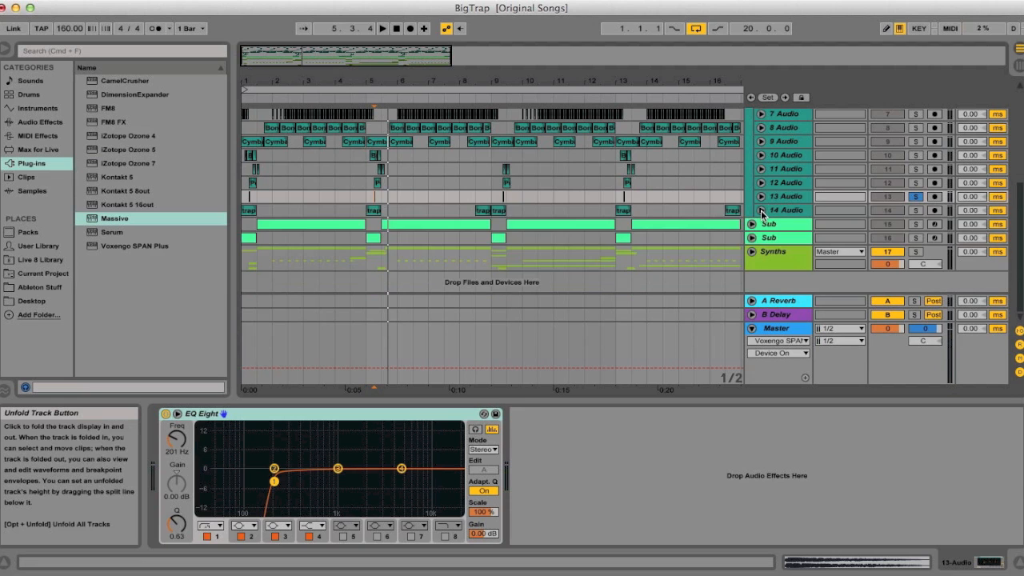
{"action": "left_click", "coordinate": [760, 212]}
{"action": "scroll", "coordinate": [760, 210], "scroll_direction": "down", "scroll_amount": 1}
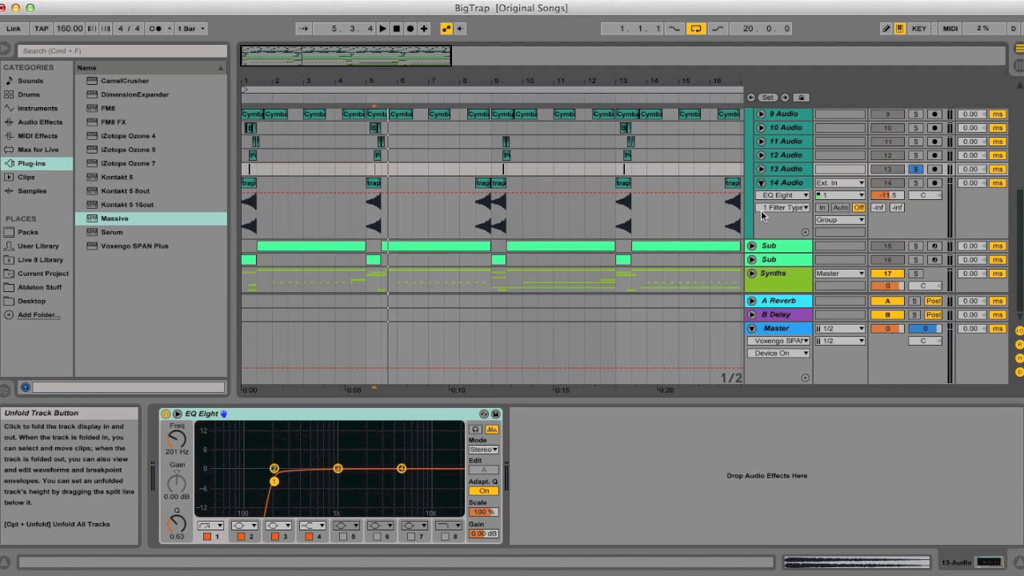
{"action": "left_click", "coordinate": [916, 184]}
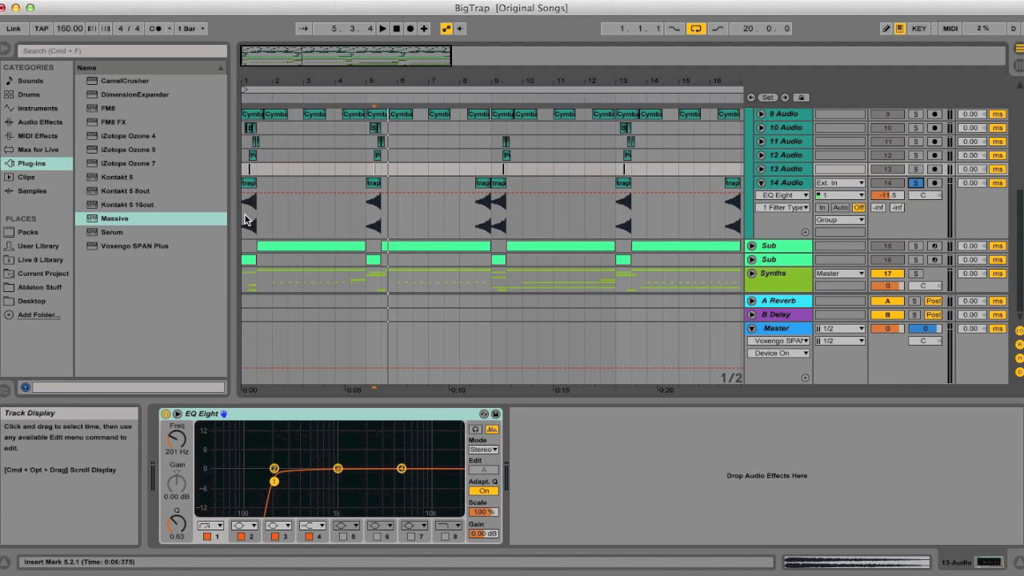
{"action": "left_click", "coordinate": [783, 183]}
{"action": "key", "text": "space"}
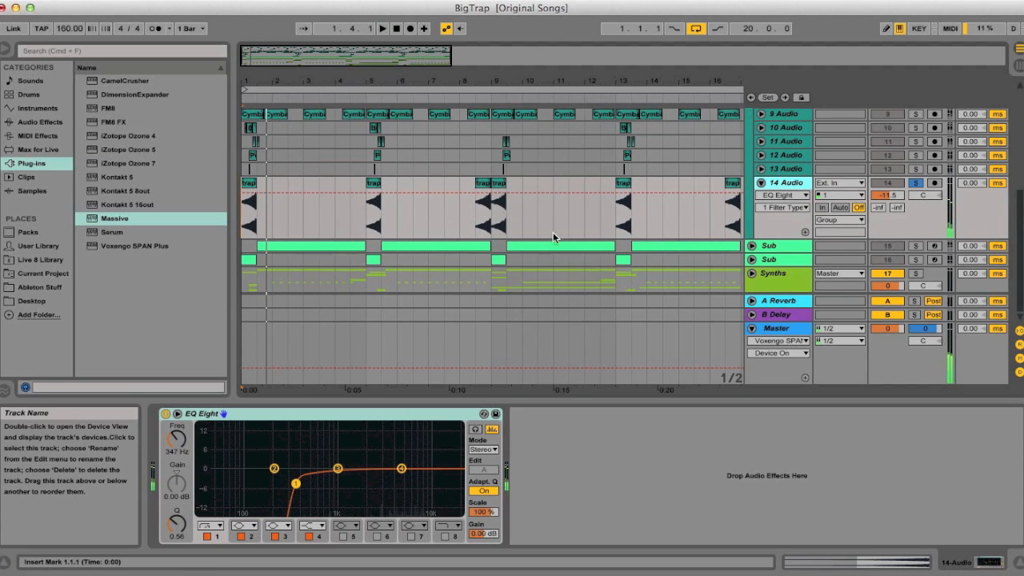
{"action": "left_click", "coordinate": [369, 214]}
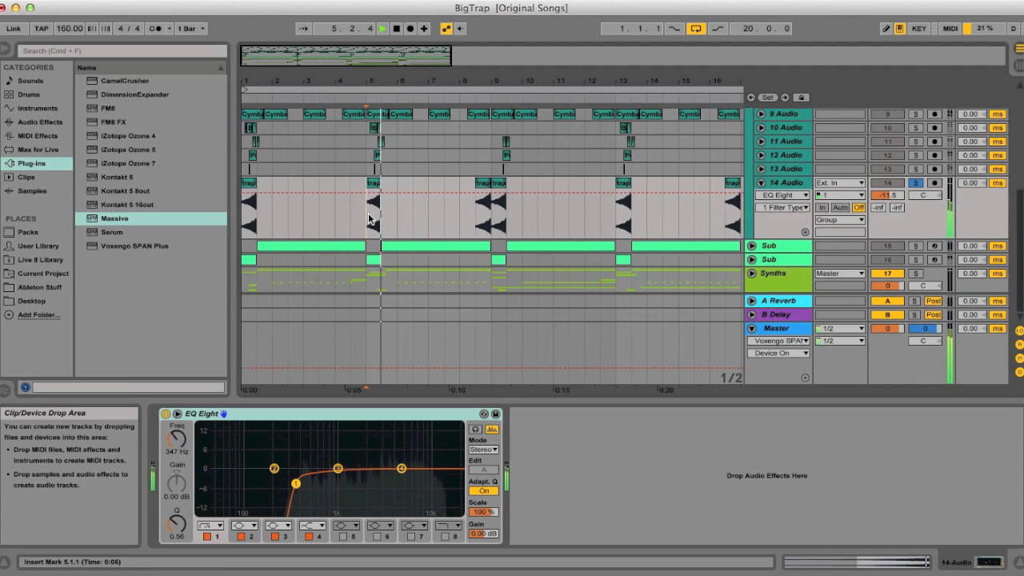
{"action": "key", "text": "space"}
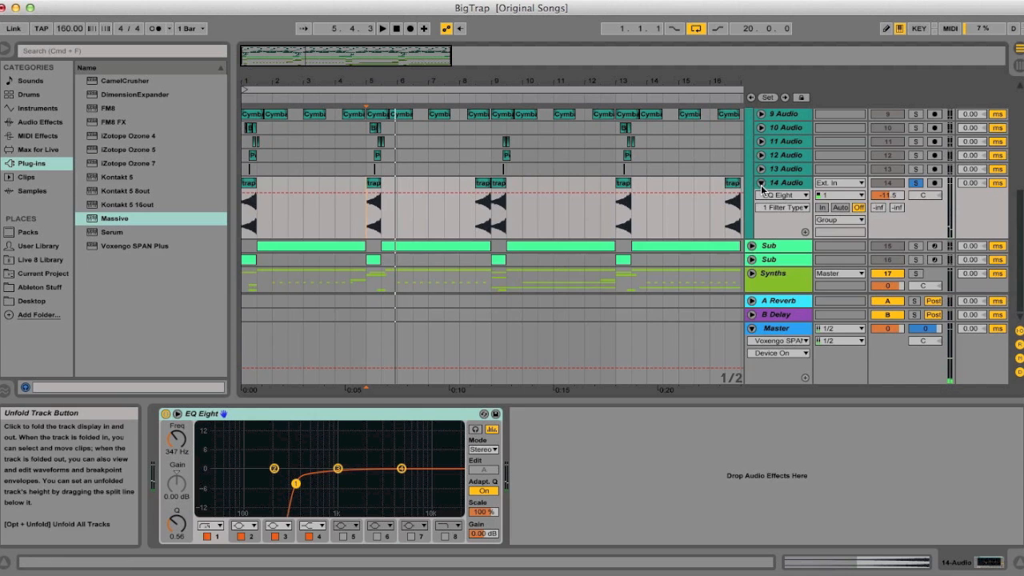
- Fold 14 Audio and the whole Drums group, and unfold both Sub tracks
{"action": "left_click", "coordinate": [761, 185]}
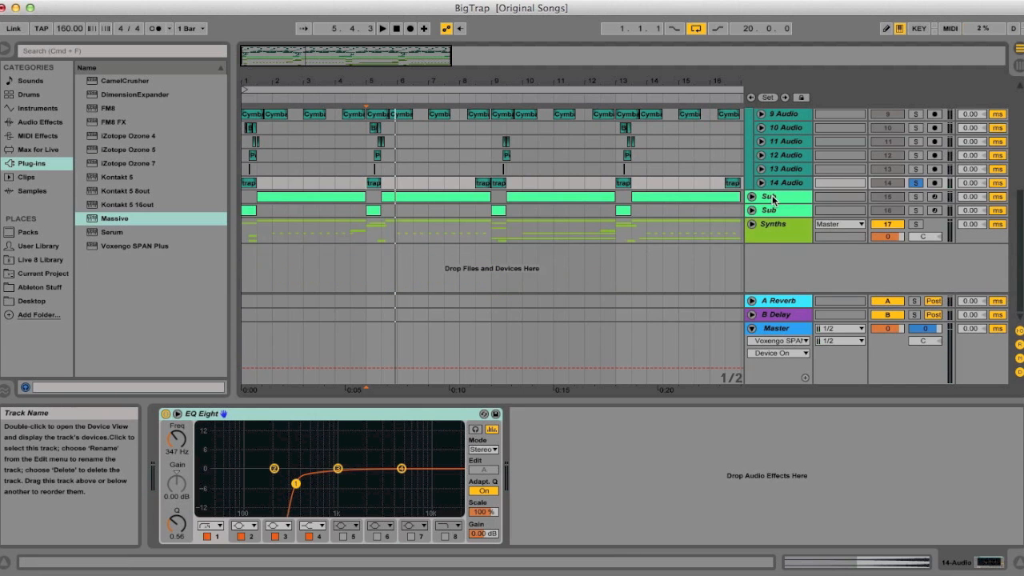
{"action": "scroll", "coordinate": [768, 176], "scroll_direction": "up", "scroll_amount": 5}
{"action": "left_click", "coordinate": [752, 116]}
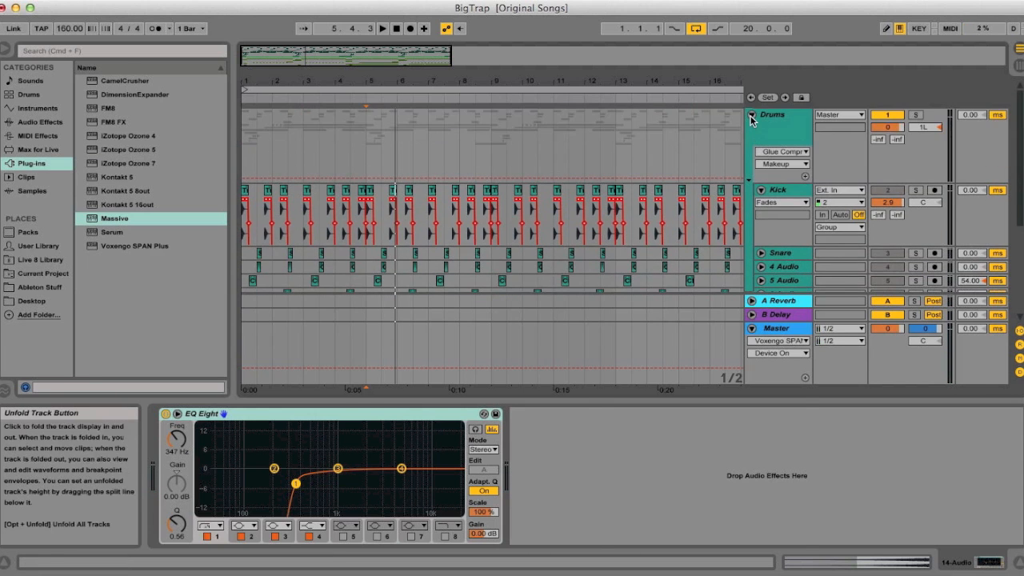
{"action": "left_click", "coordinate": [752, 116]}
{"action": "left_click", "coordinate": [752, 152]}
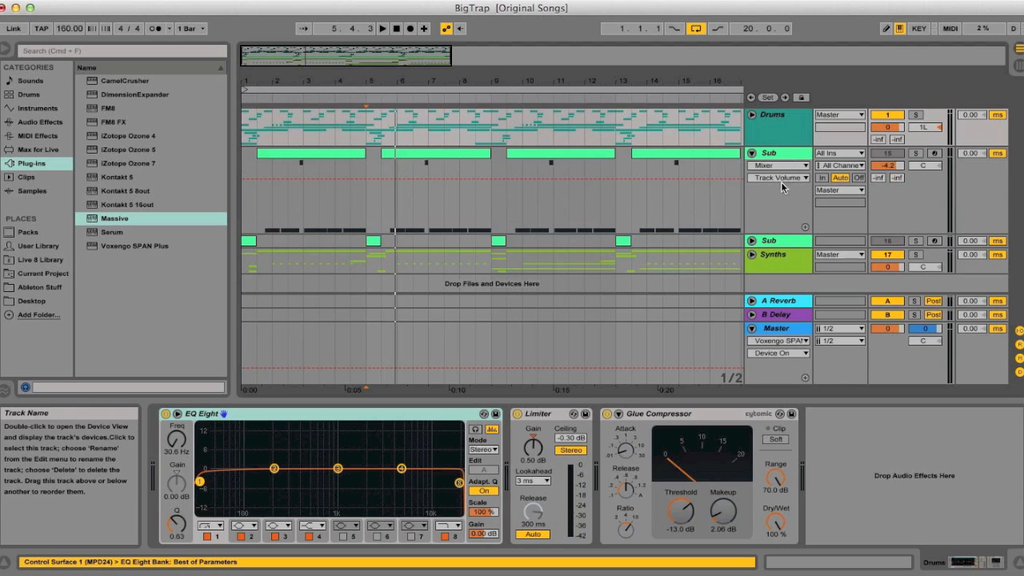
{"action": "left_click", "coordinate": [751, 240]}
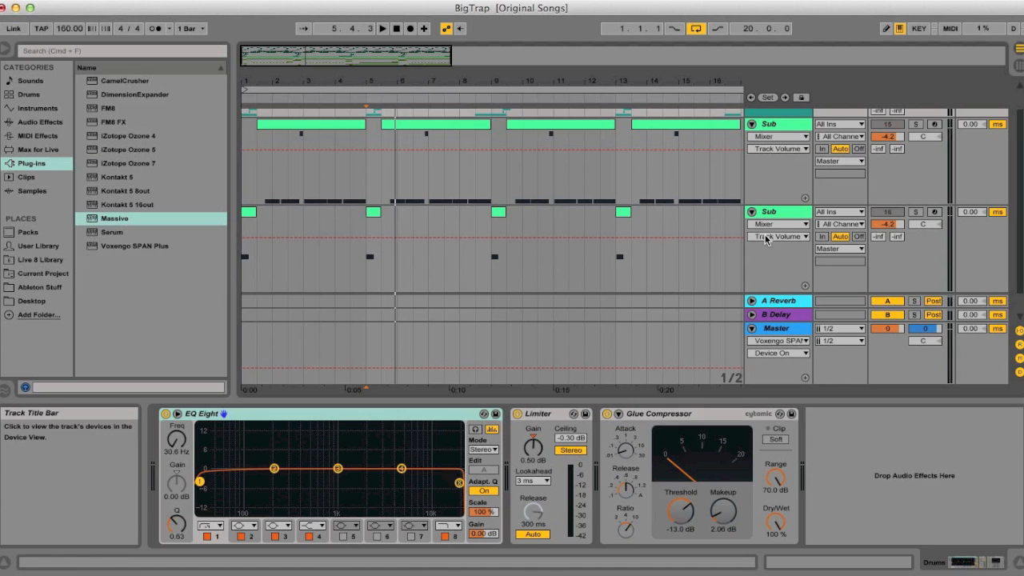
- Open Massive on the first Sub track, choose Sin-Square from OSC1's wavetable list, and close the plug-in window
{"action": "left_click", "coordinate": [783, 125]}
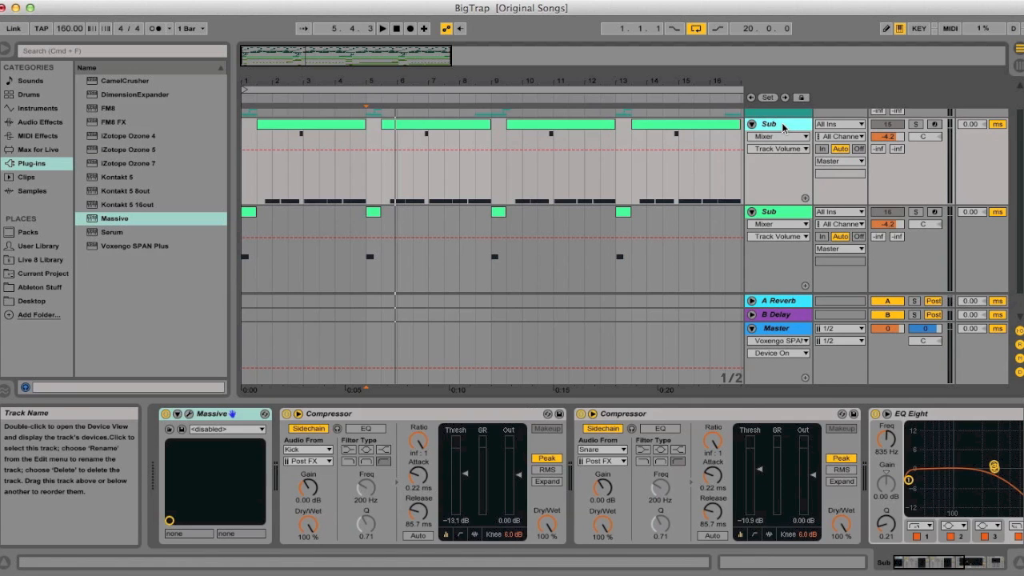
{"action": "left_click", "coordinate": [190, 413]}
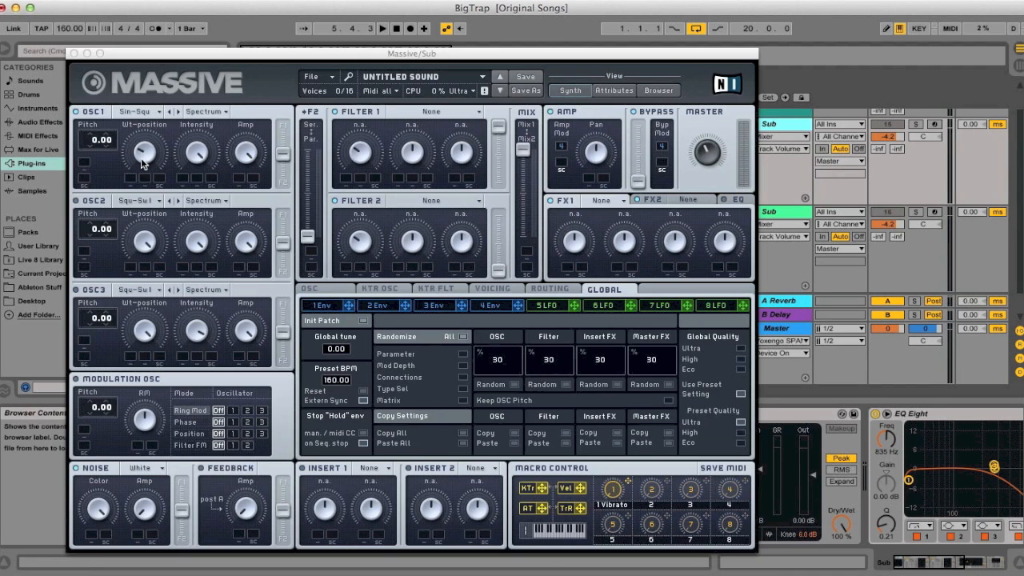
{"action": "left_click", "coordinate": [147, 114]}
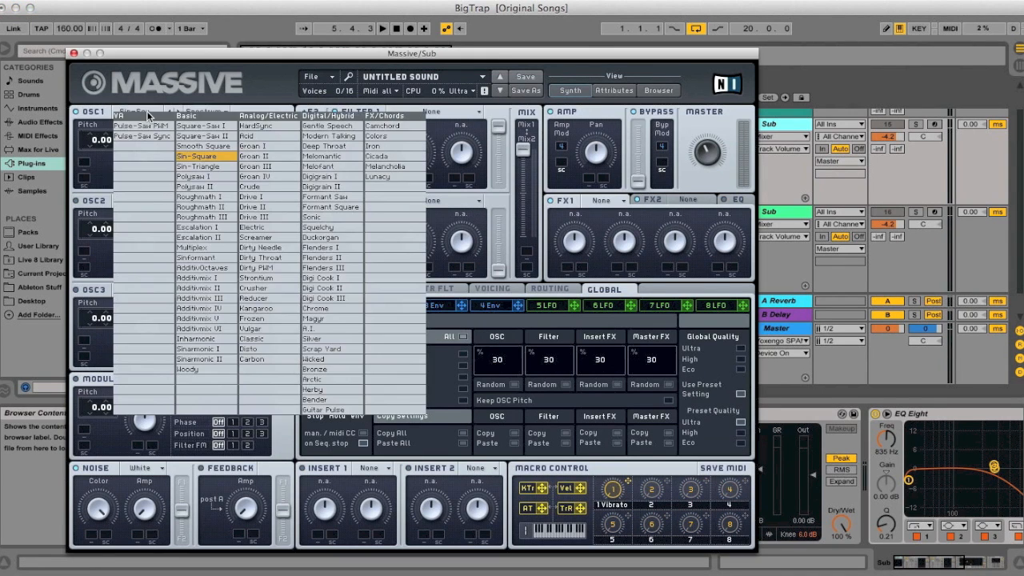
{"action": "left_click", "coordinate": [197, 157]}
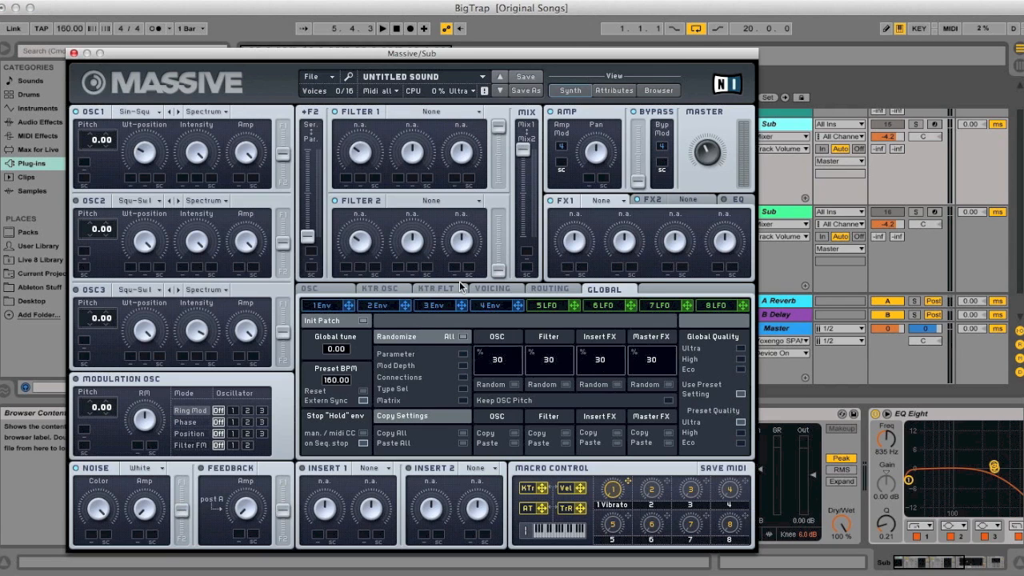
{"action": "left_click", "coordinate": [73, 54]}
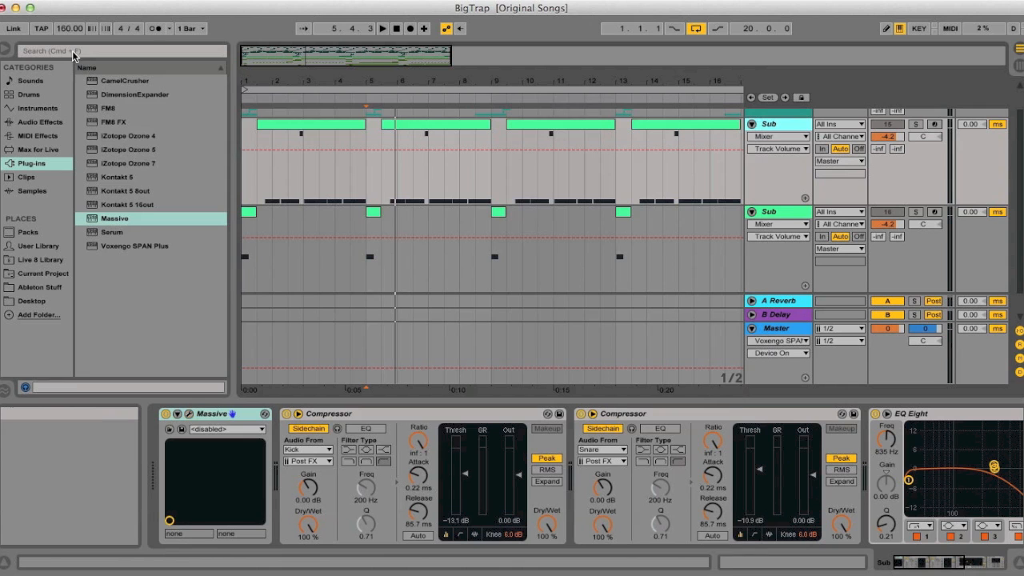
- Examine the first Sub track's sidechain compressors, EQ Eight and Glue Compressor, and select EQ Eight's low-cut band 1
{"action": "scroll", "coordinate": [332, 446], "scroll_direction": "right", "scroll_amount": 3}
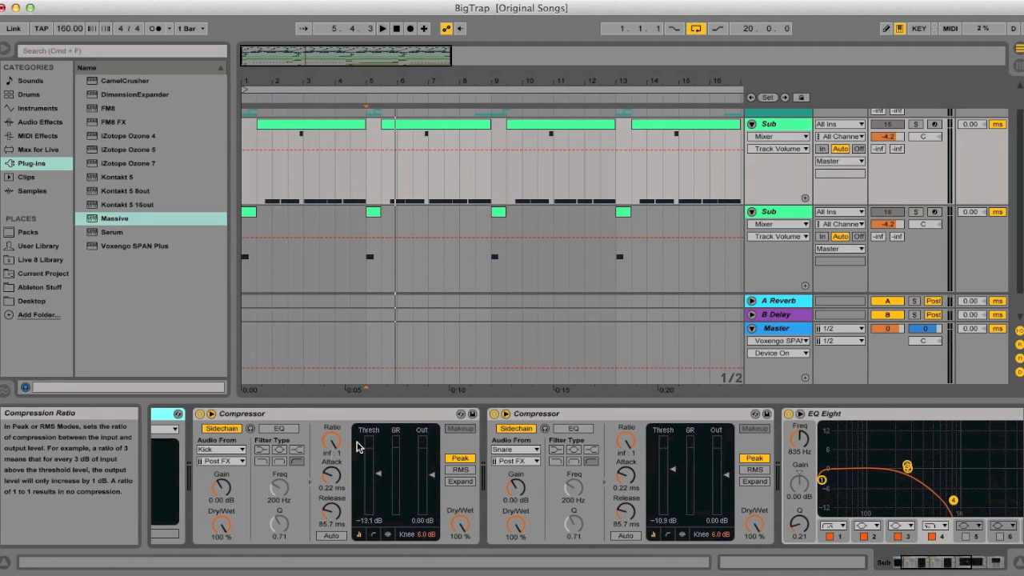
{"action": "scroll", "coordinate": [506, 452], "scroll_direction": "right", "scroll_amount": 3}
{"action": "scroll", "coordinate": [505, 452], "scroll_direction": "right", "scroll_amount": 3}
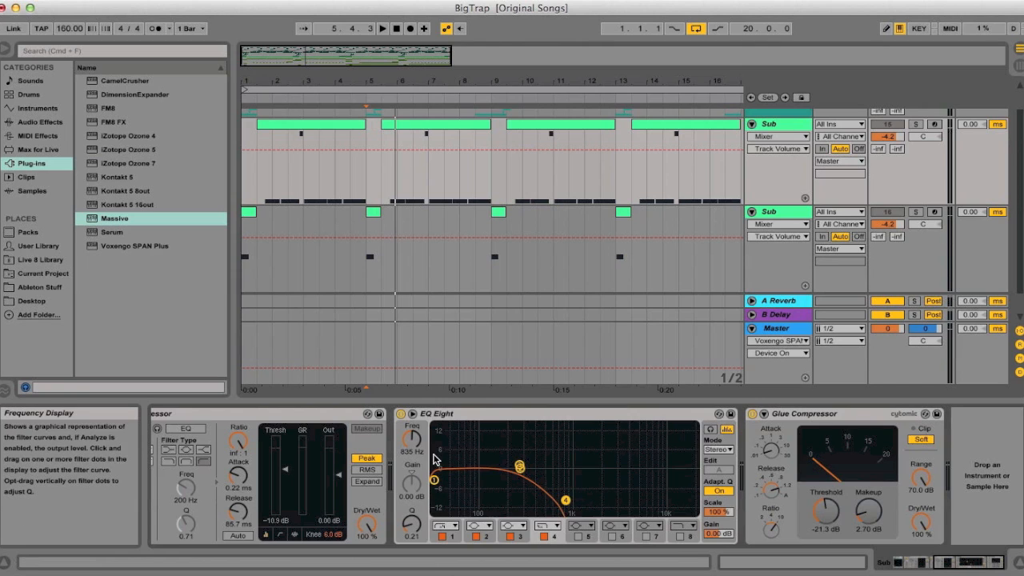
{"action": "left_click", "coordinate": [434, 480]}
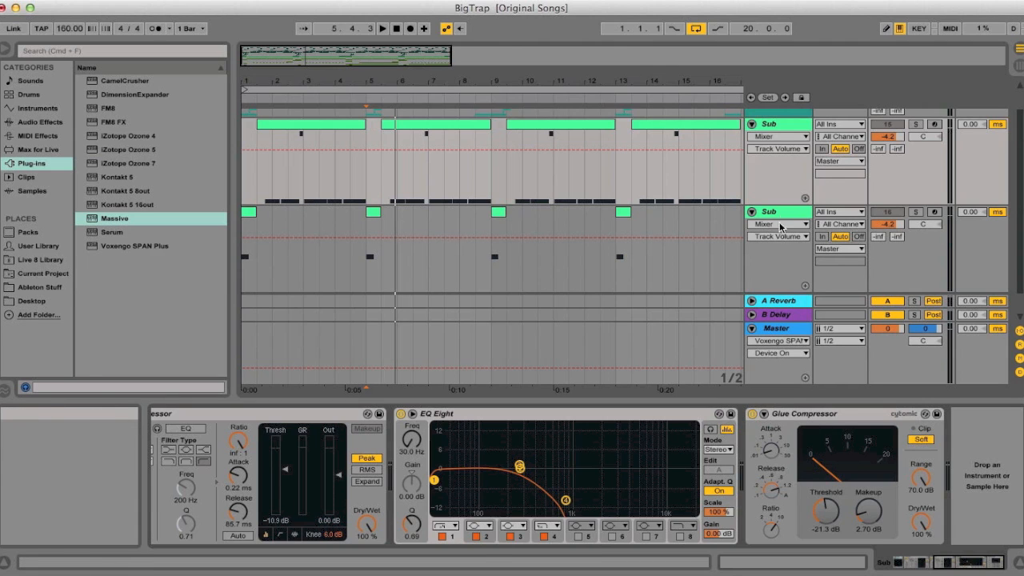
- Open Massive on the second Sub track, view the pitchbend range in its OSC settings, and close the plug-in window
{"action": "left_click", "coordinate": [768, 215]}
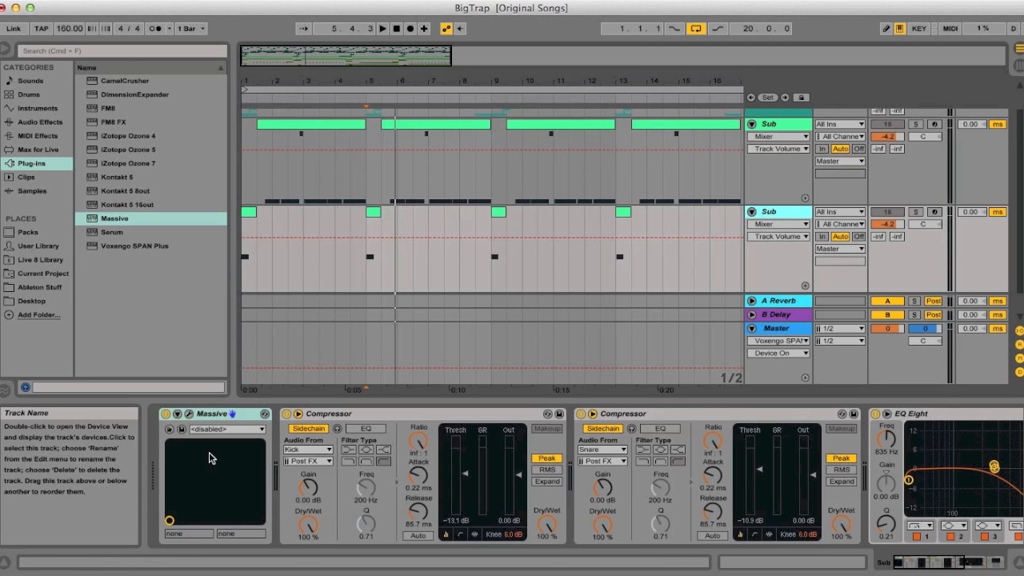
{"action": "left_click", "coordinate": [189, 414]}
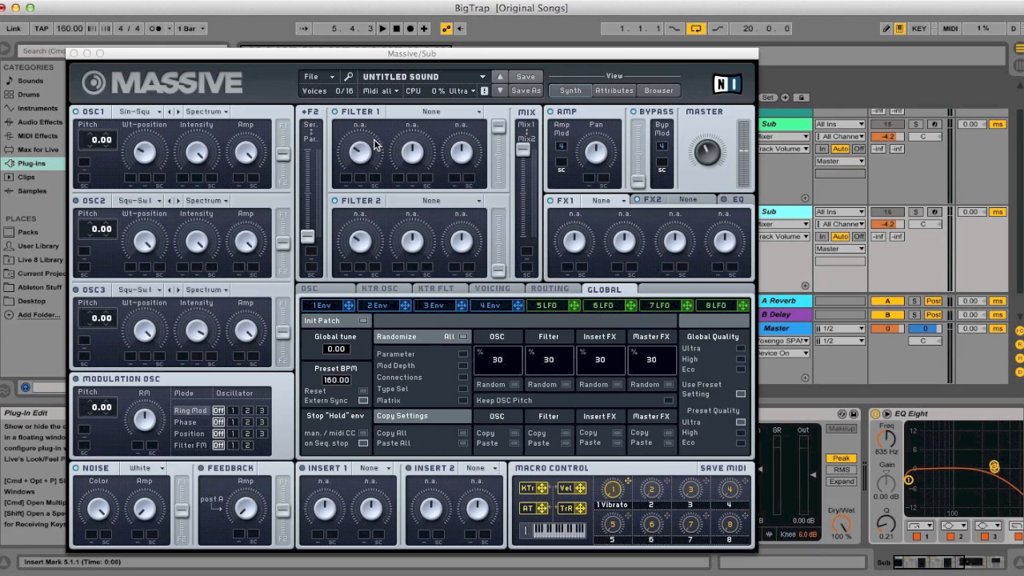
{"action": "left_click", "coordinate": [321, 292]}
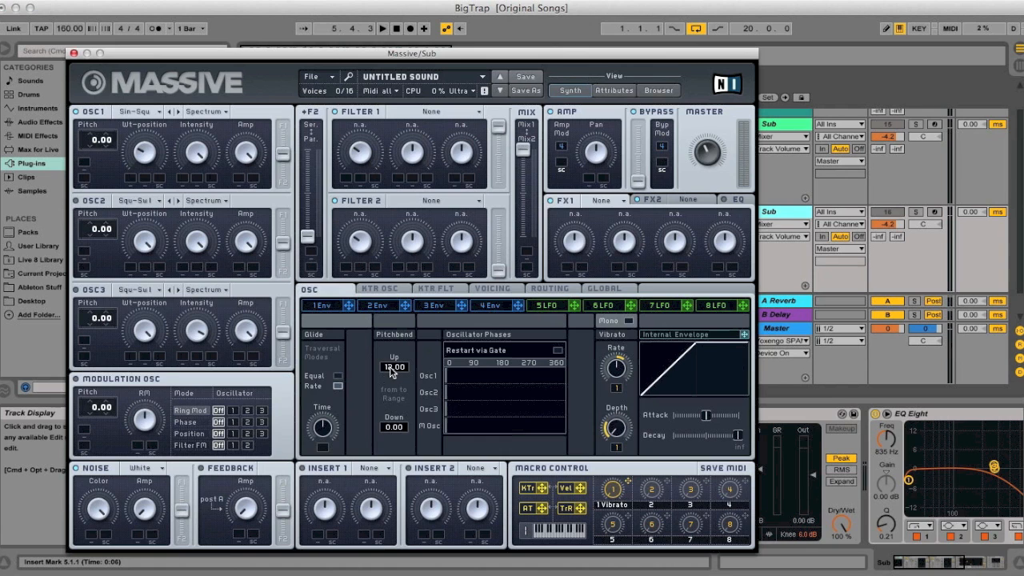
{"action": "left_click", "coordinate": [74, 53]}
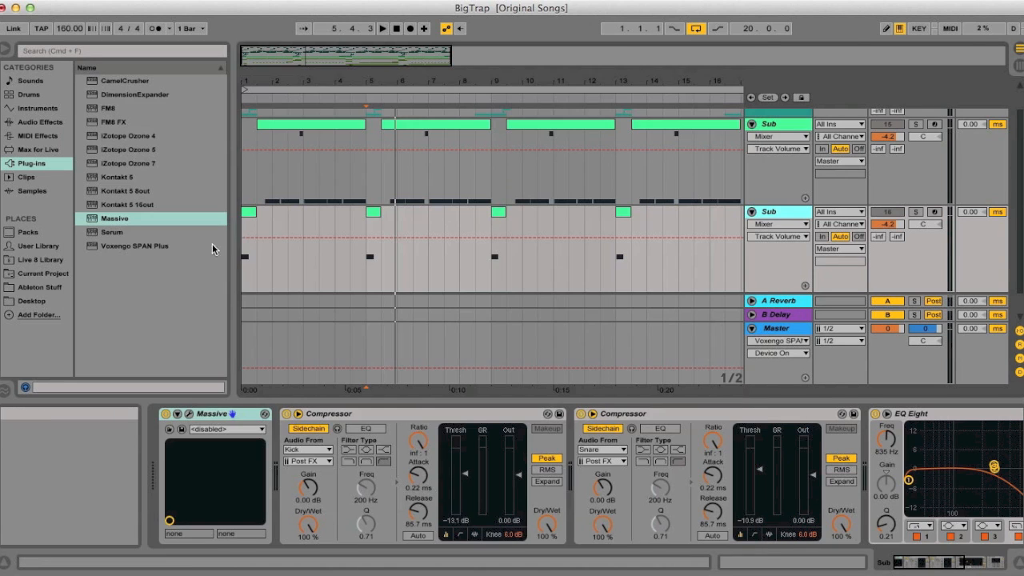
- Open the first clip on the second Sub track and examine its Pitch Bend envelope and the available MIDI controllers
{"action": "left_click", "coordinate": [249, 213]}
{"action": "left_click", "coordinate": [176, 537]}
{"action": "left_click", "coordinate": [175, 537]}
{"action": "left_click", "coordinate": [344, 428]}
{"action": "left_click", "coordinate": [342, 438]}
{"action": "left_click", "coordinate": [343, 443]}
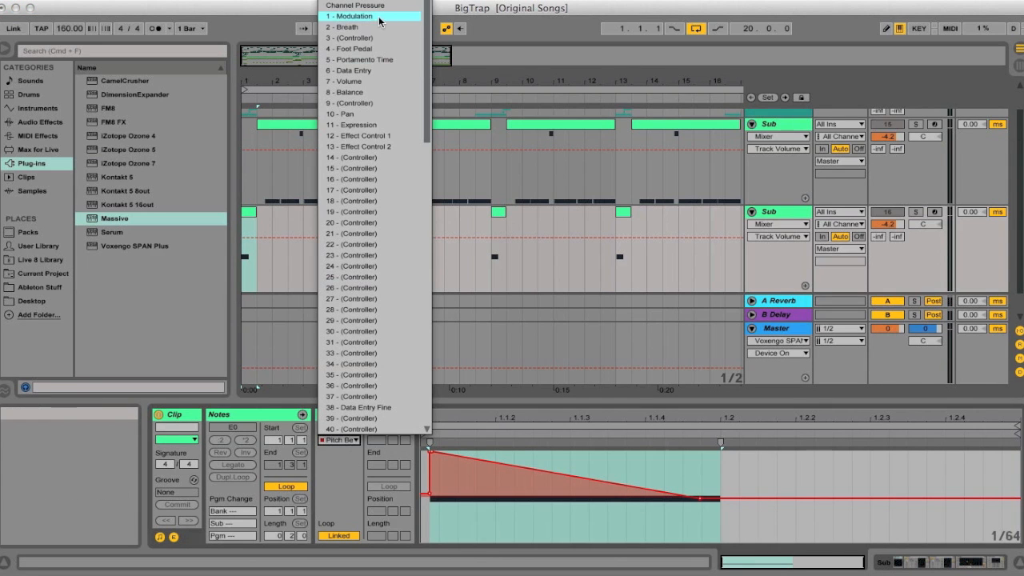
{"action": "scroll", "coordinate": [340, 440], "scroll_direction": "down", "scroll_amount": 1}
{"action": "left_click", "coordinate": [340, 440]}
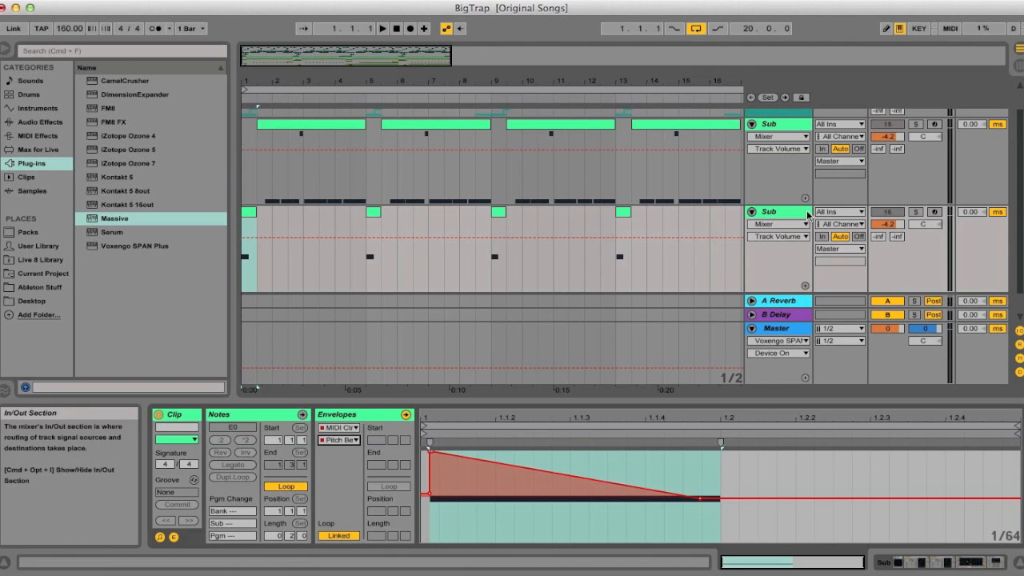
{"action": "left_click", "coordinate": [648, 273]}
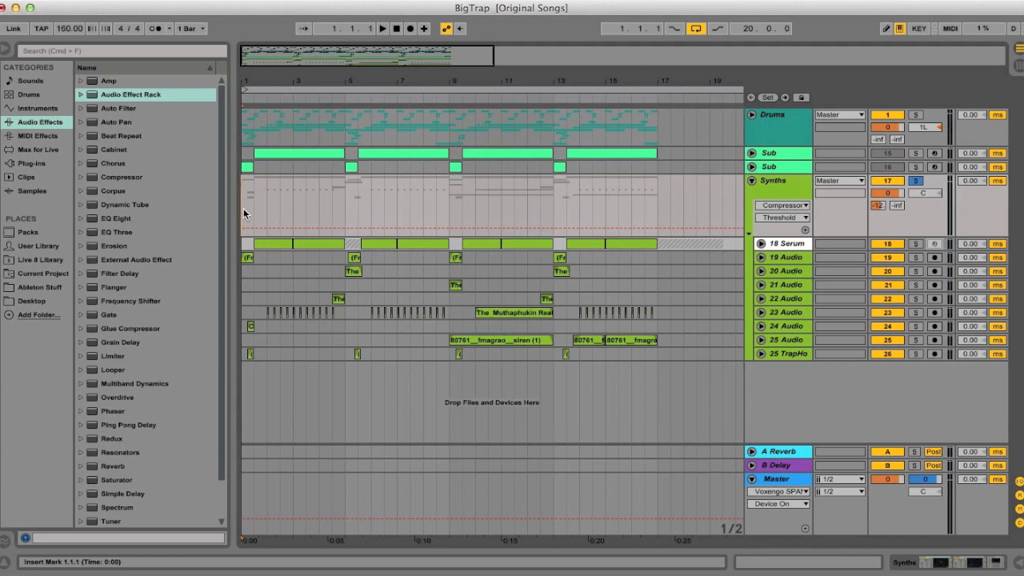
- Play the soloed Synths group from the start and examine its sidechain compressors and Glue Compressor
{"action": "key", "text": "space"}
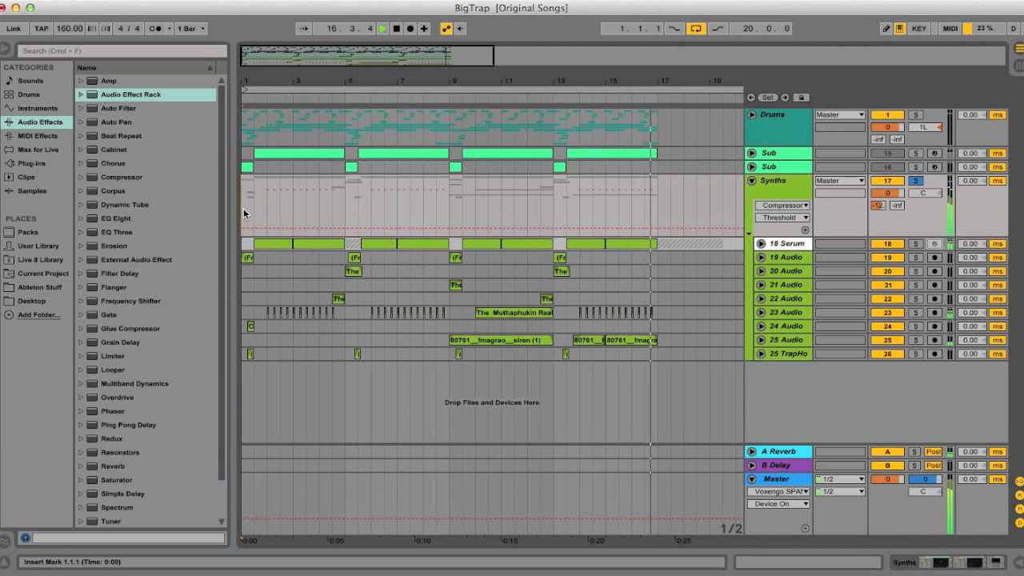
{"action": "key", "text": "space"}
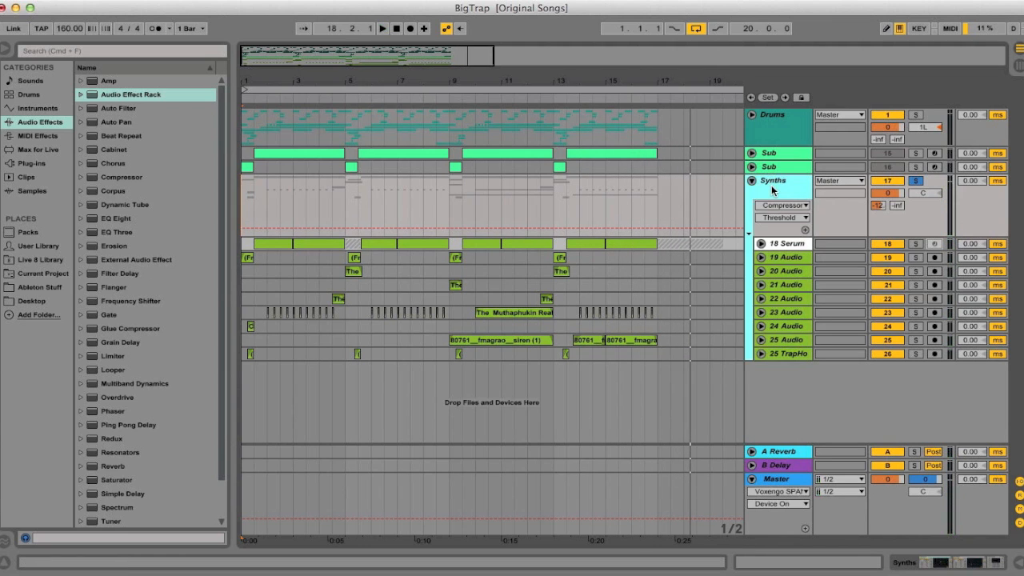
{"action": "double_click", "coordinate": [771, 184]}
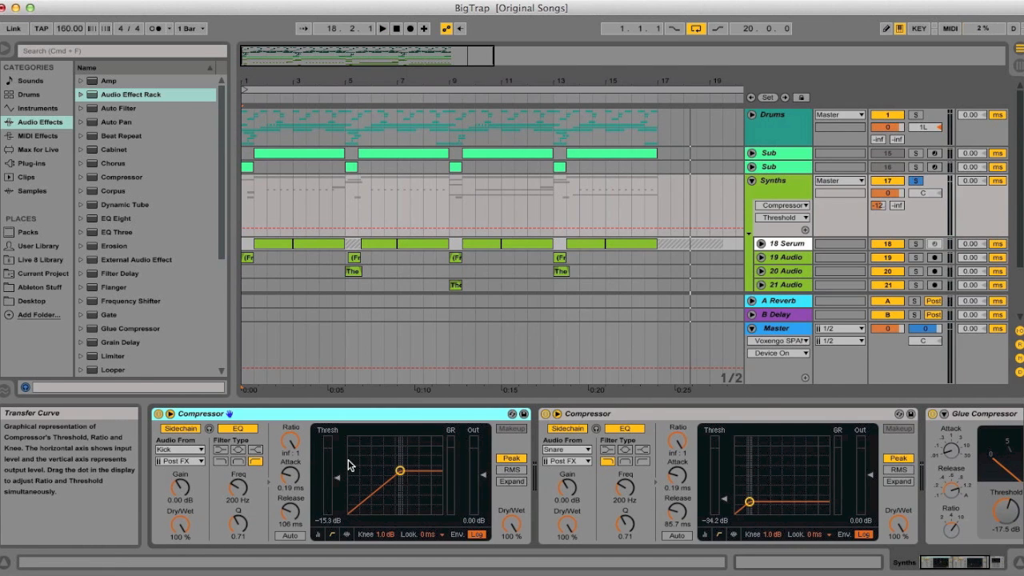
{"action": "scroll", "coordinate": [306, 448], "scroll_direction": "right", "scroll_amount": 5}
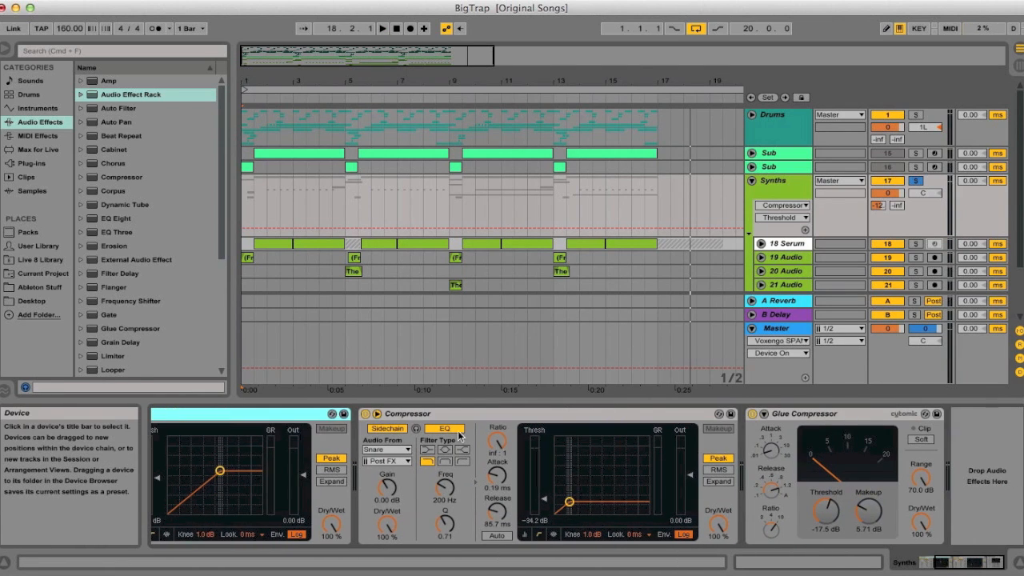
{"action": "scroll", "coordinate": [297, 464], "scroll_direction": "left", "scroll_amount": 5}
{"action": "scroll", "coordinate": [297, 464], "scroll_direction": "right", "scroll_amount": 5}
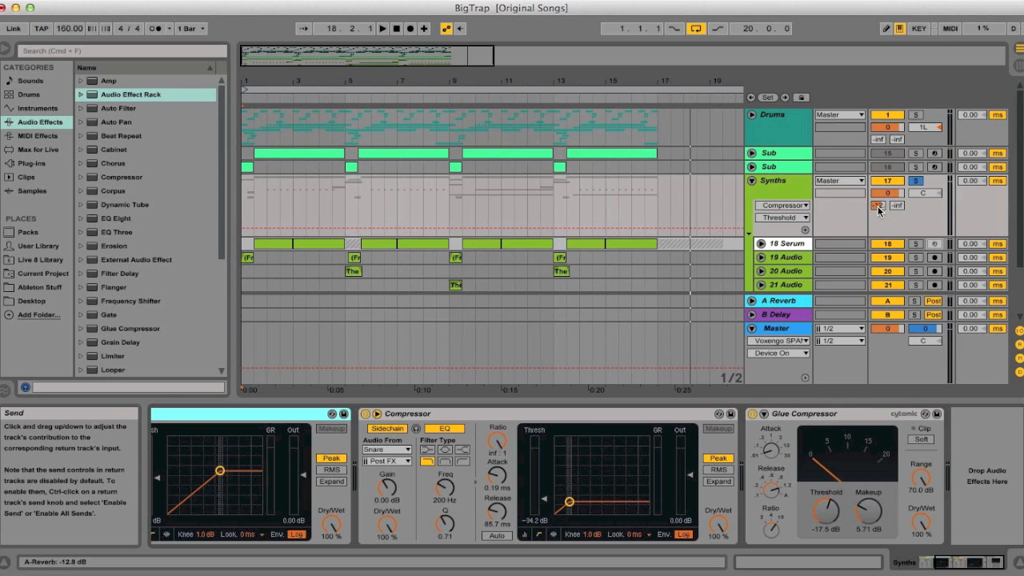
- Unfold the A Reverb return track, examine its Reverb settings and quality options, and hide the device view
{"action": "left_click", "coordinate": [751, 301]}
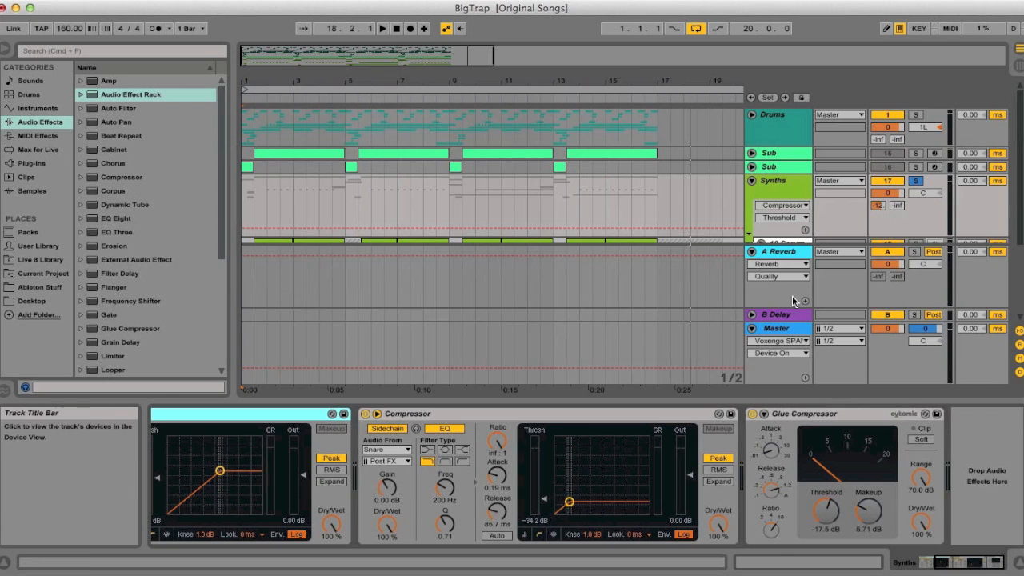
{"action": "left_click", "coordinate": [786, 257]}
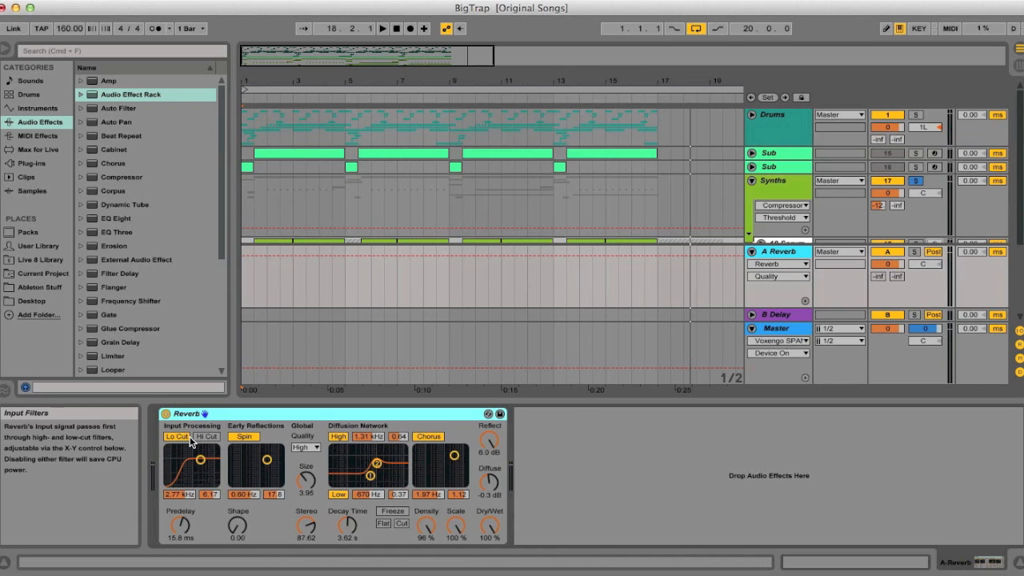
{"action": "left_click", "coordinate": [315, 448]}
{"action": "left_click", "coordinate": [315, 450]}
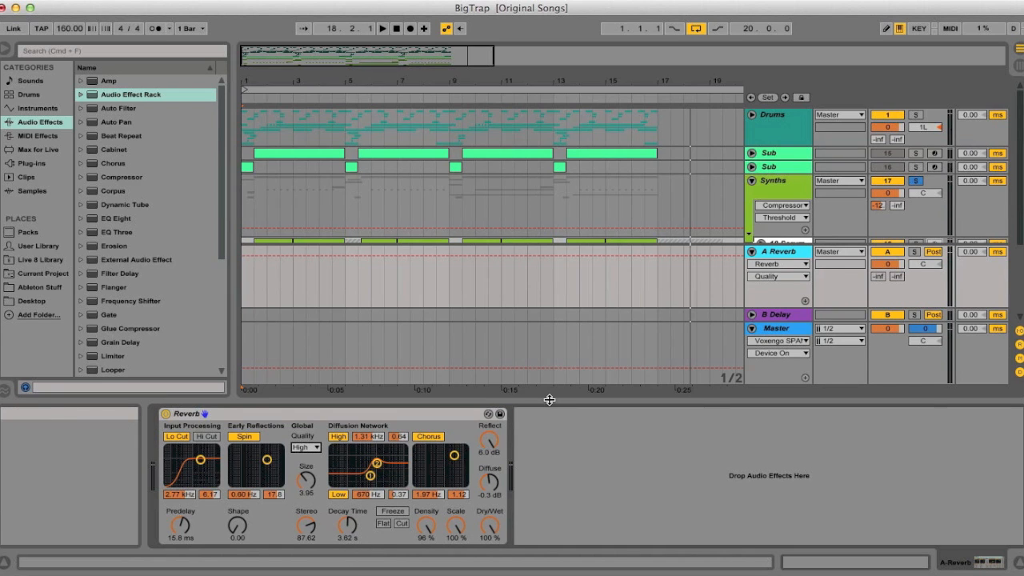
{"action": "left_click_drag", "start_coordinate": [549, 400], "coordinate": [551, 537]}
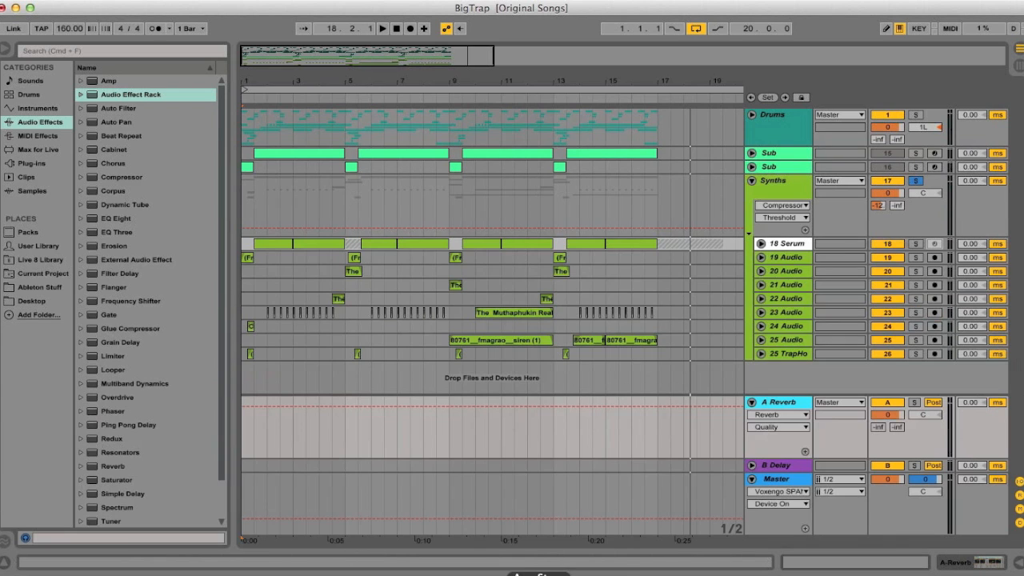
- Unfold the 18 Serum track and unfreeze it
{"action": "left_click", "coordinate": [794, 244]}
{"action": "left_click", "coordinate": [764, 244]}
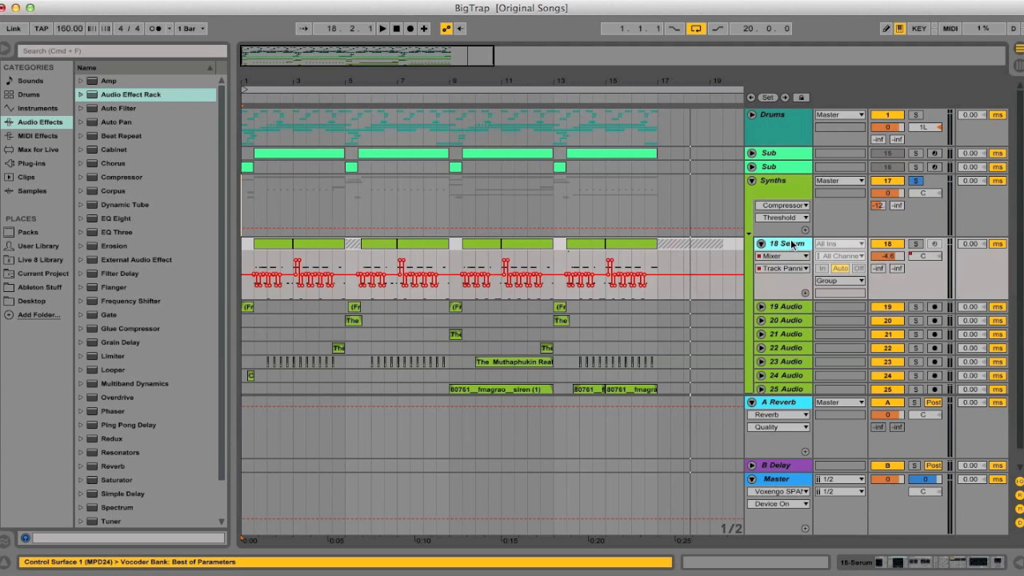
{"action": "right_click", "coordinate": [792, 245]}
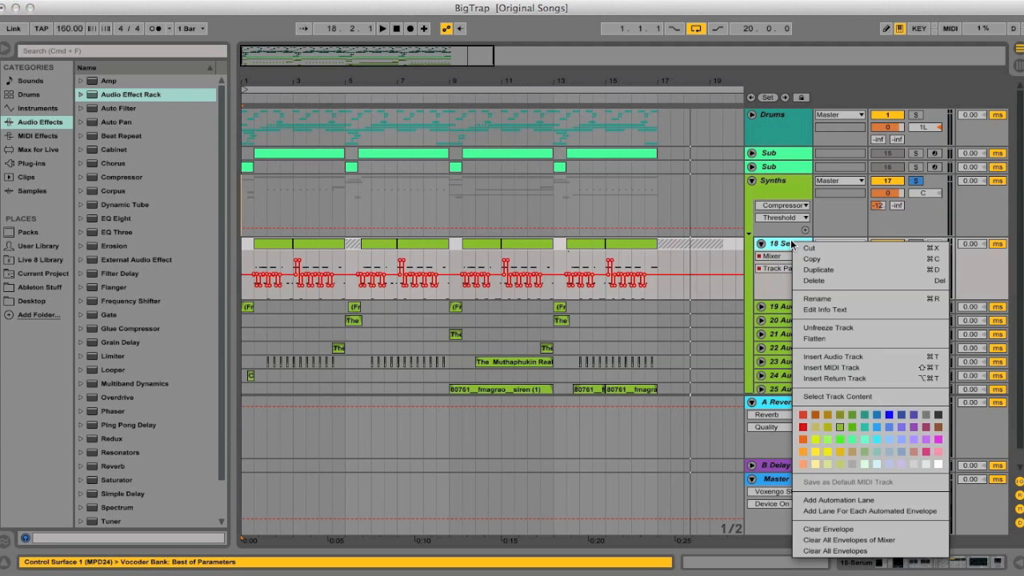
{"action": "left_click", "coordinate": [832, 329]}
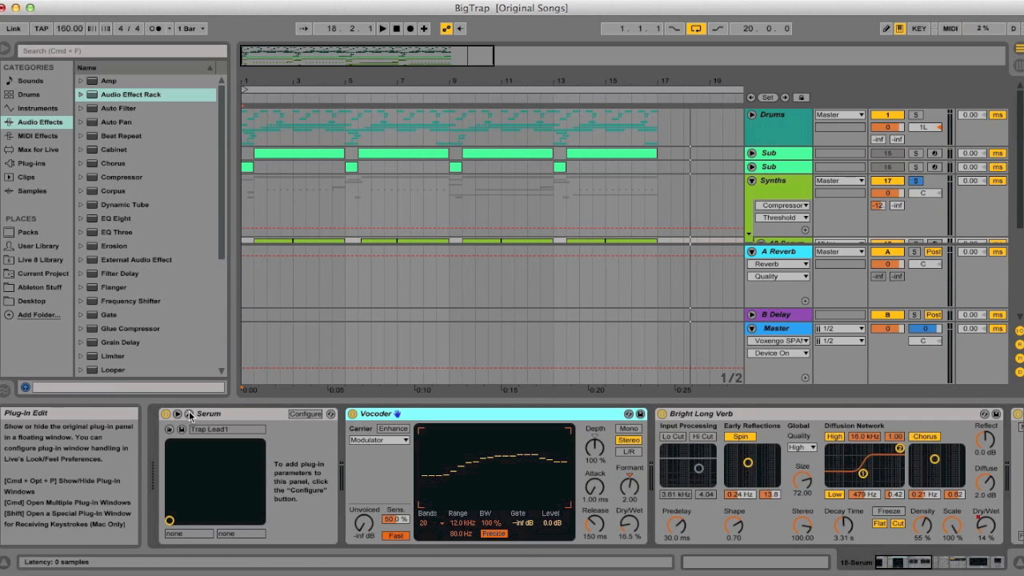
- Open Serum on 18 Serum, examine its oscillators, FX page and distortion modes, and close the plug-in window
{"action": "left_click", "coordinate": [190, 414]}
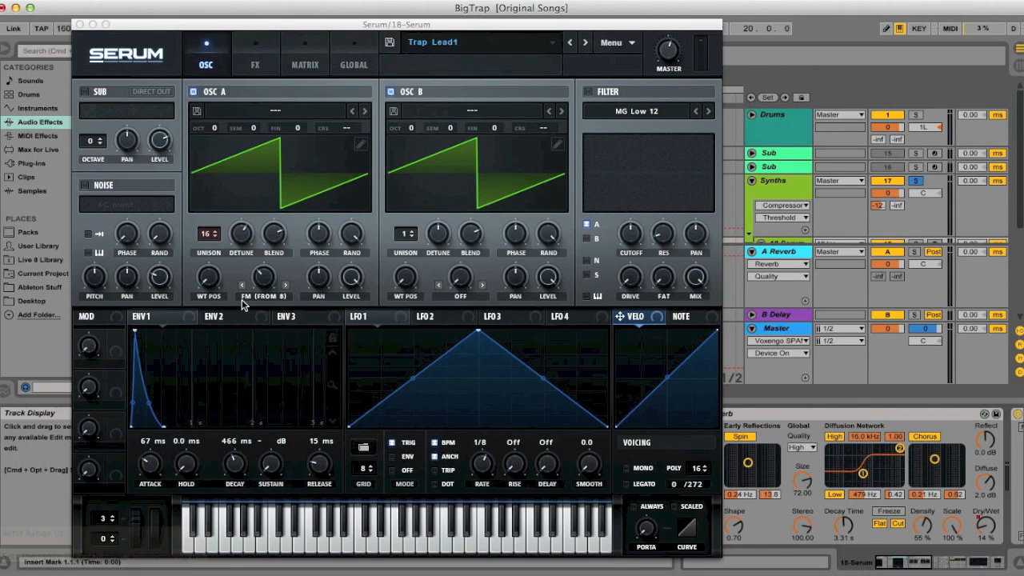
{"action": "left_click", "coordinate": [275, 64]}
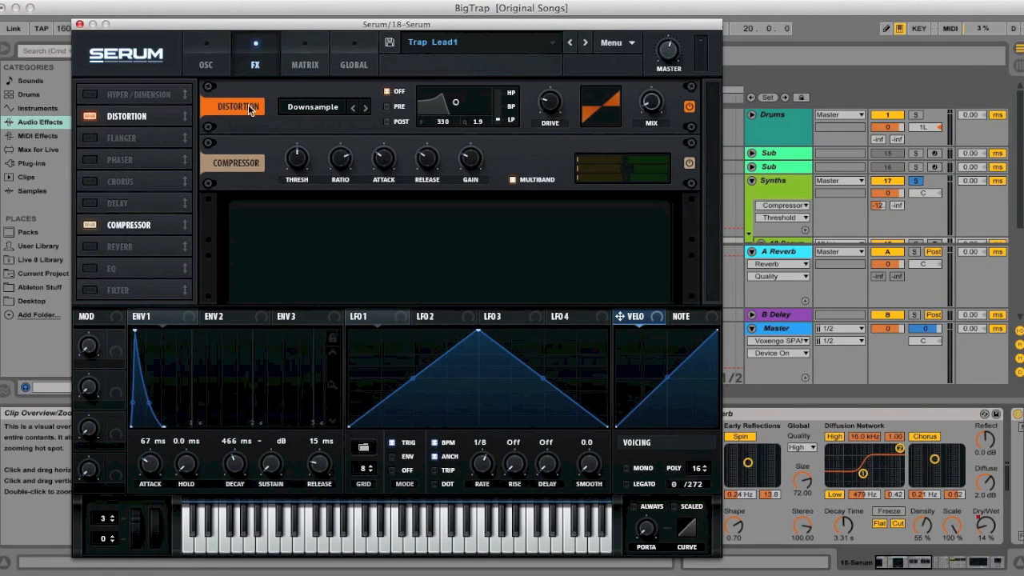
{"action": "left_click", "coordinate": [311, 112]}
{"action": "left_click", "coordinate": [301, 88]}
{"action": "left_click", "coordinate": [79, 25]}
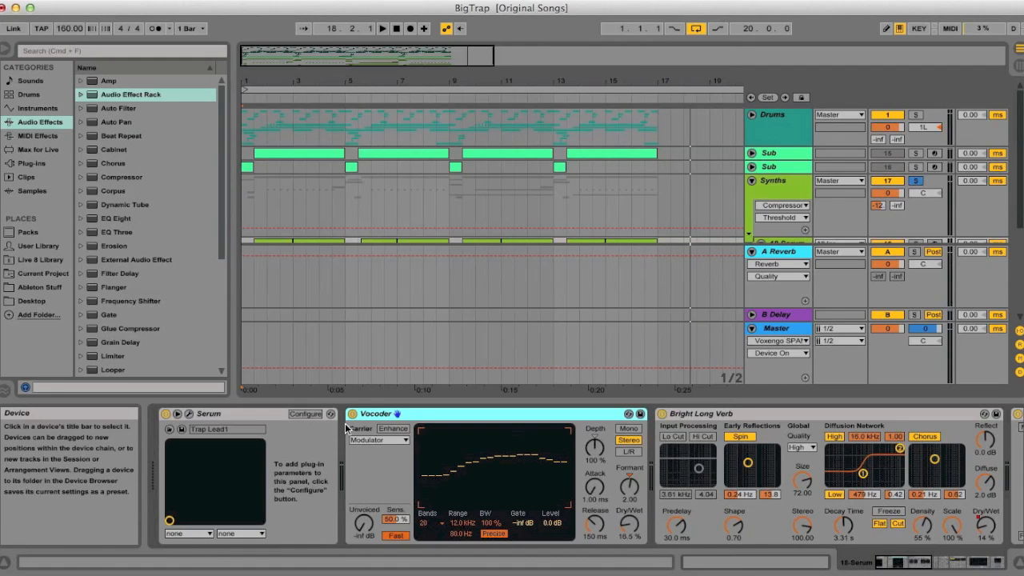
- Solo only the 18 Serum track, deactivate every effect after Serum from Vocoder through Glue Compressor, and hide the device view
{"action": "scroll", "coordinate": [610, 174], "scroll_direction": "down", "scroll_amount": 3}
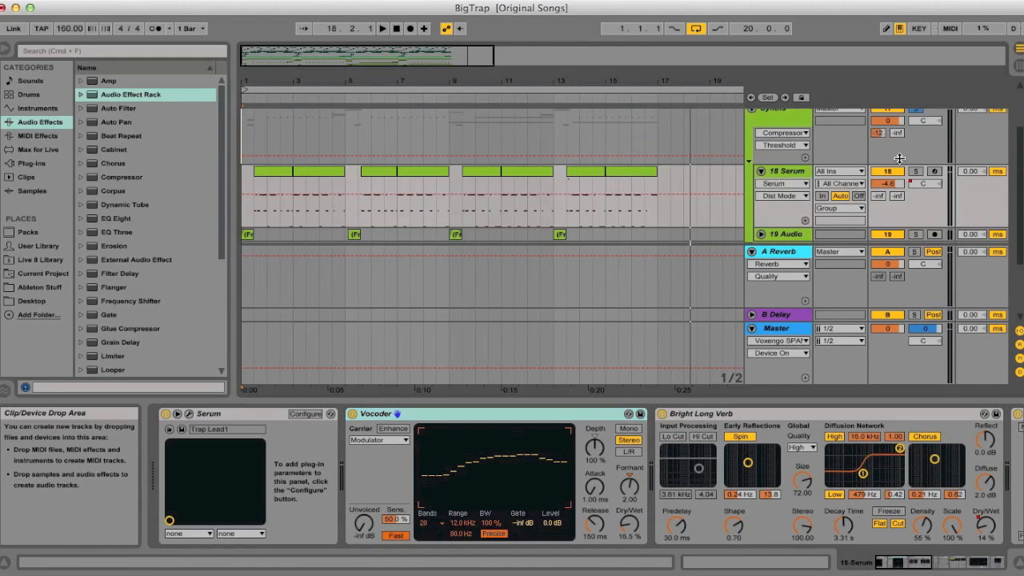
{"action": "left_click", "coordinate": [520, 414]}
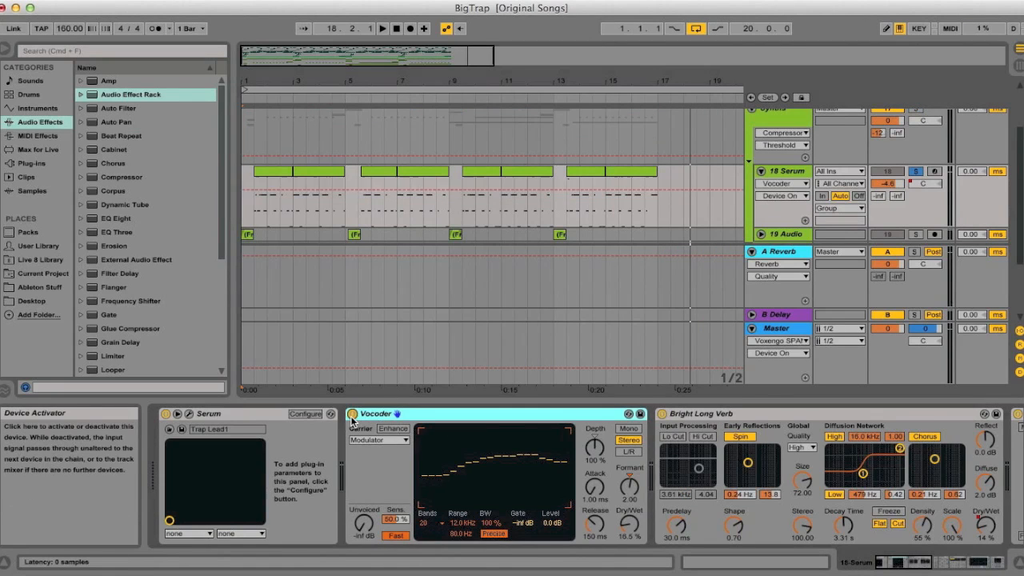
{"action": "key", "text": "0"}
{"action": "key", "text": "Right"}
{"action": "key", "text": "Right"}
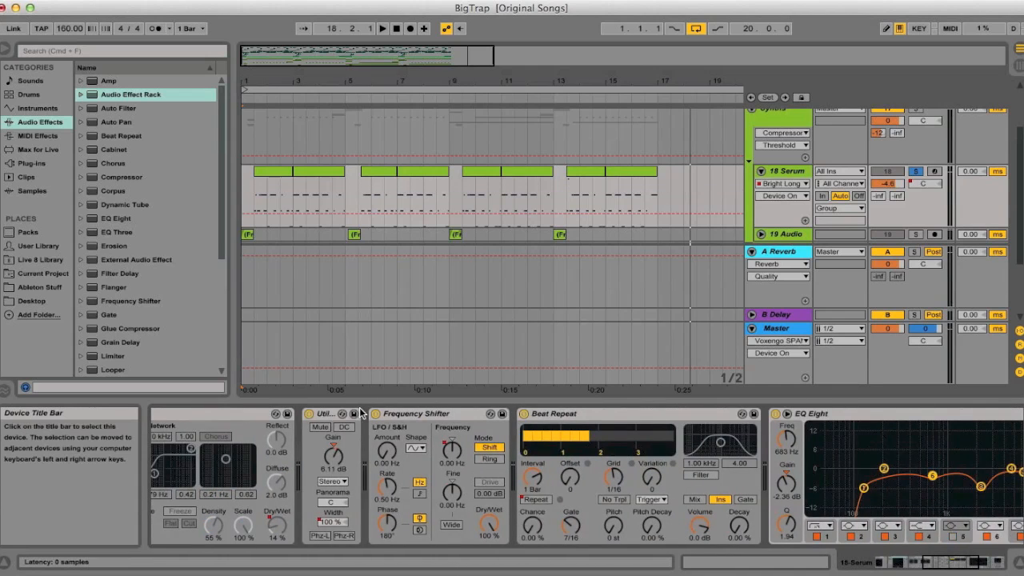
{"action": "left_click", "coordinate": [524, 413]}
{"action": "left_click", "coordinate": [752, 414]}
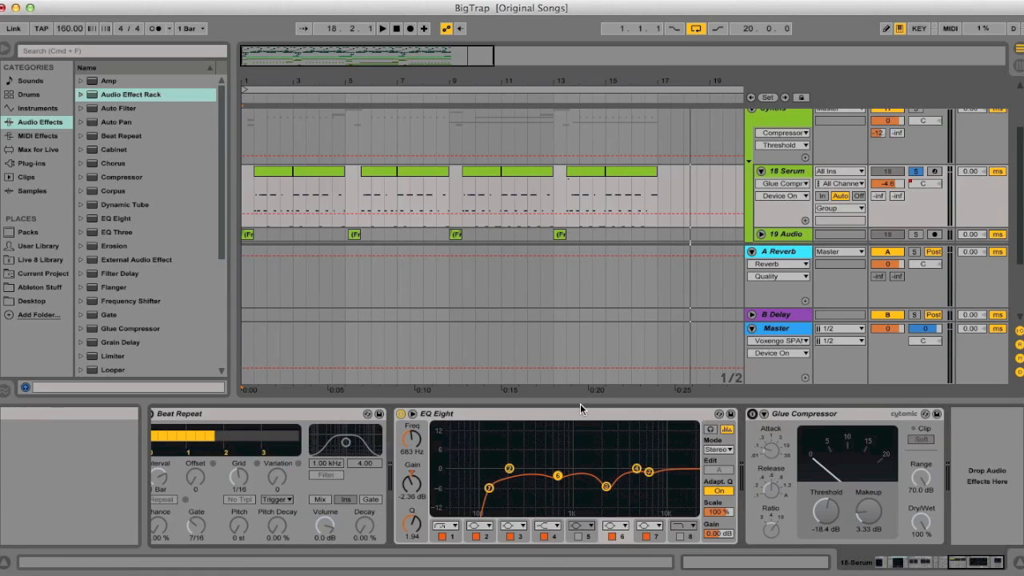
{"action": "key", "text": "super+alt+l"}
{"action": "left_click", "coordinate": [328, 142]}
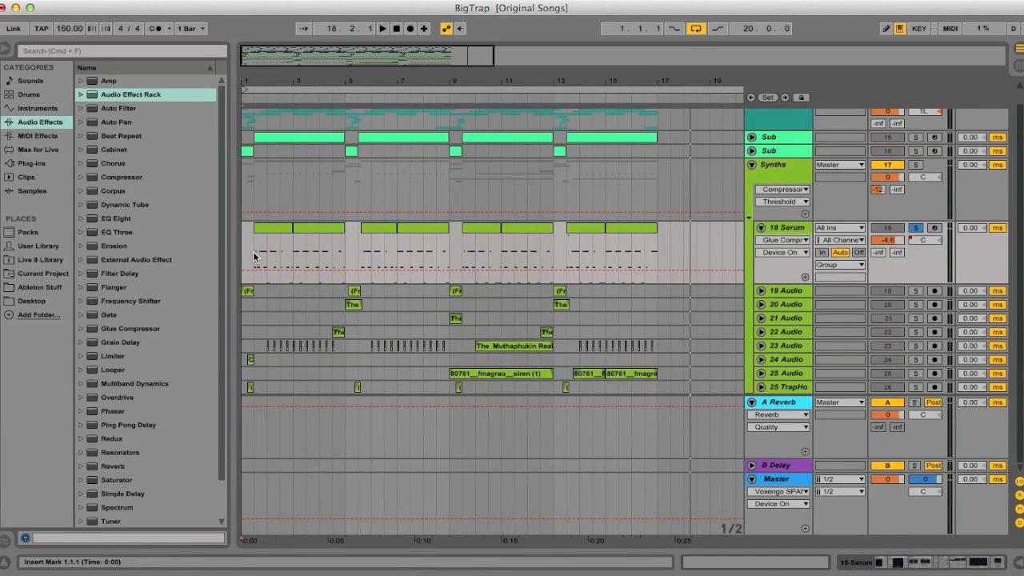
- Play the soloed 18 Serum track from 1.3.1 without its effects
{"action": "left_click", "coordinate": [253, 256]}
{"action": "key", "text": "space"}
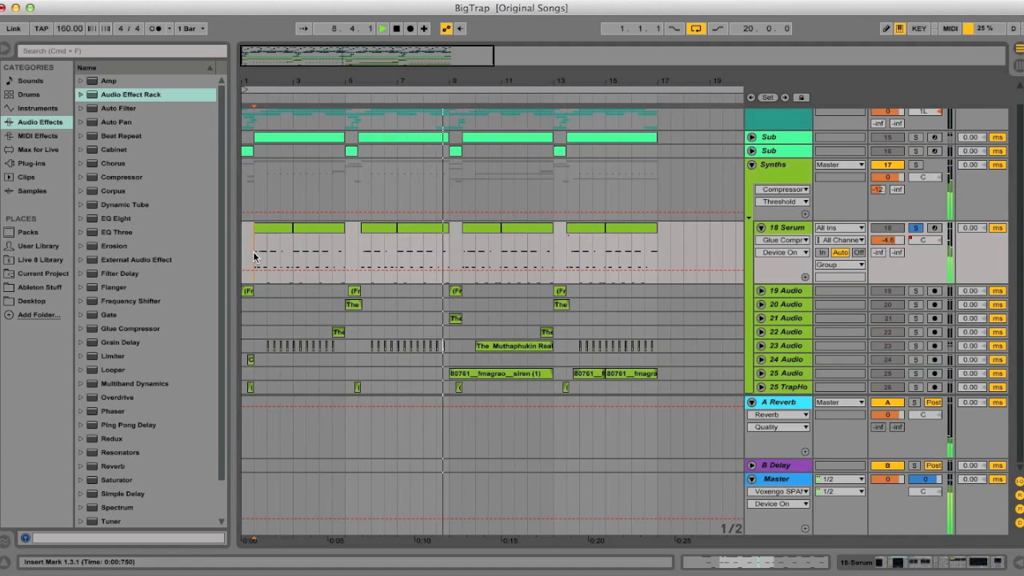
{"action": "key", "text": "space"}
- Reactivate the Vocoder on the 18 Serum track and play the part from 1.3.1 to hear it
{"action": "double_click", "coordinate": [780, 229]}
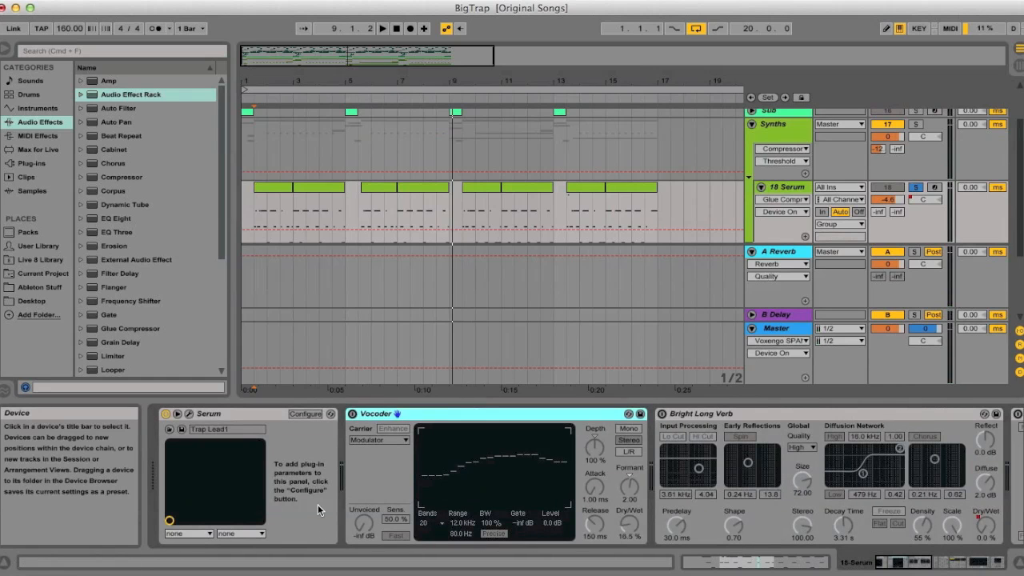
{"action": "left_click", "coordinate": [353, 415]}
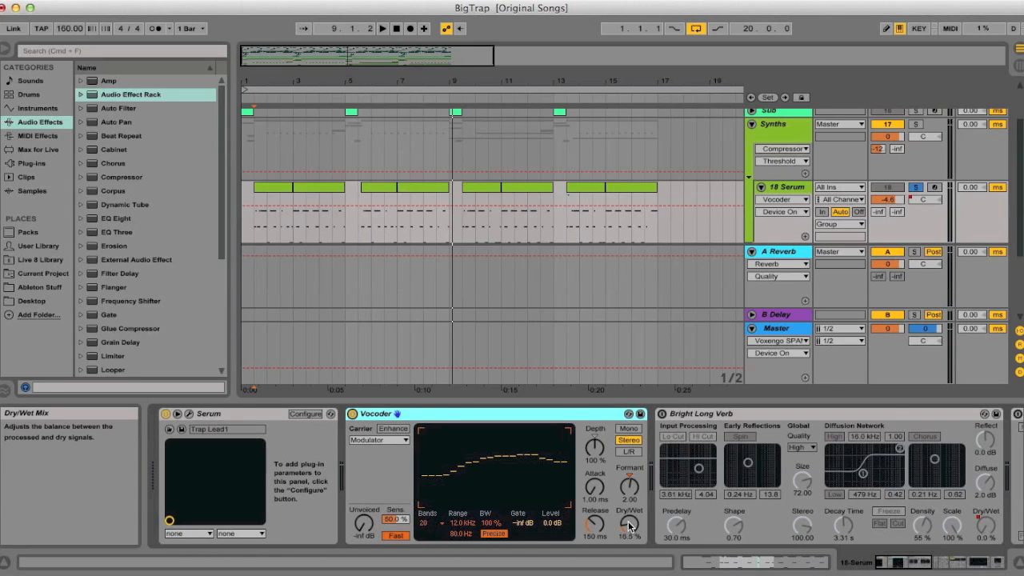
{"action": "key", "text": "super+z"}
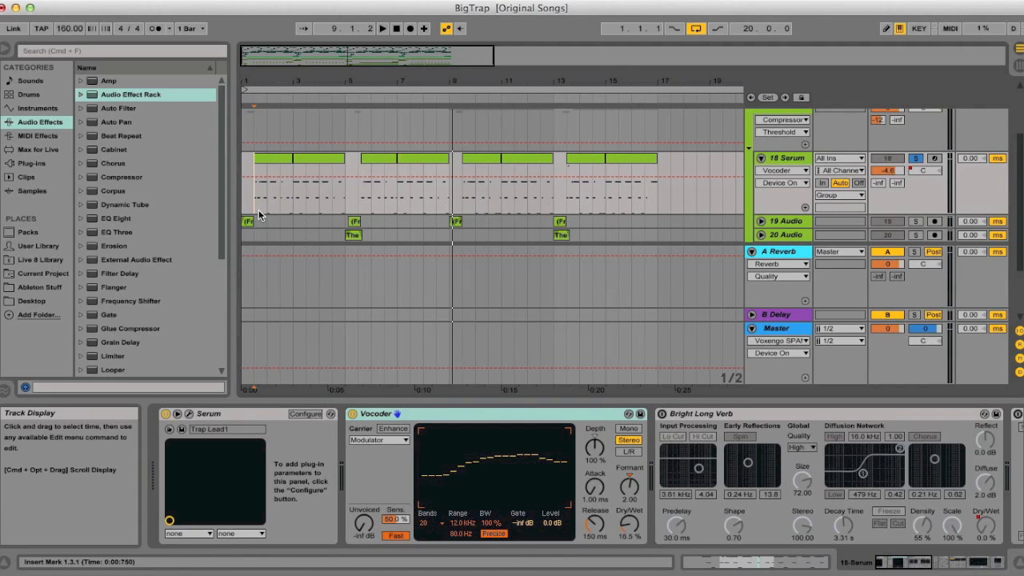
{"action": "key", "text": "space"}
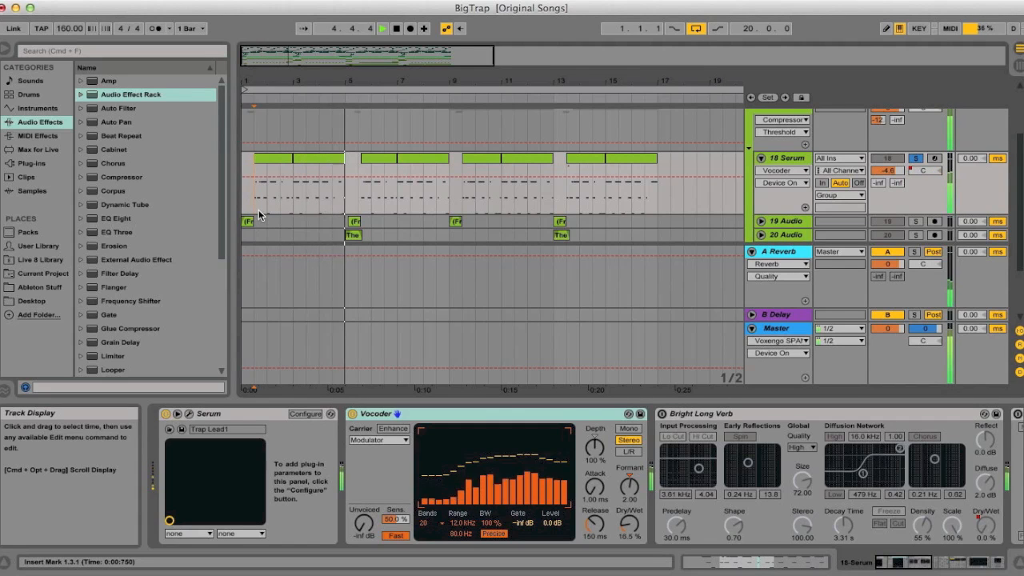
{"action": "key", "text": "space"}
- Reactivate Bright Long Verb on 18 Serum and display its Dry/Wet automation
{"action": "scroll", "coordinate": [596, 459], "scroll_direction": "right", "scroll_amount": 5}
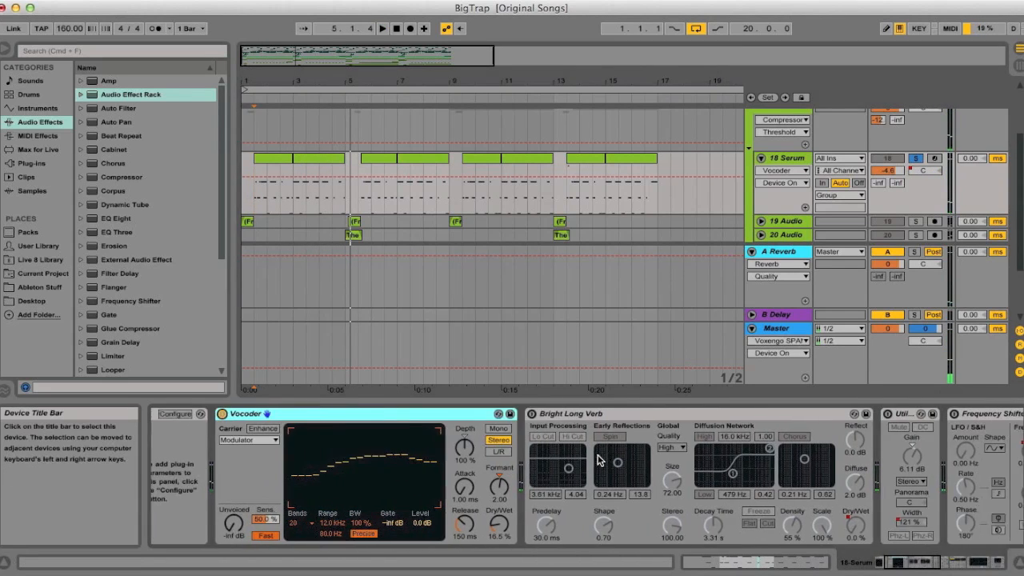
{"action": "left_click", "coordinate": [445, 414]}
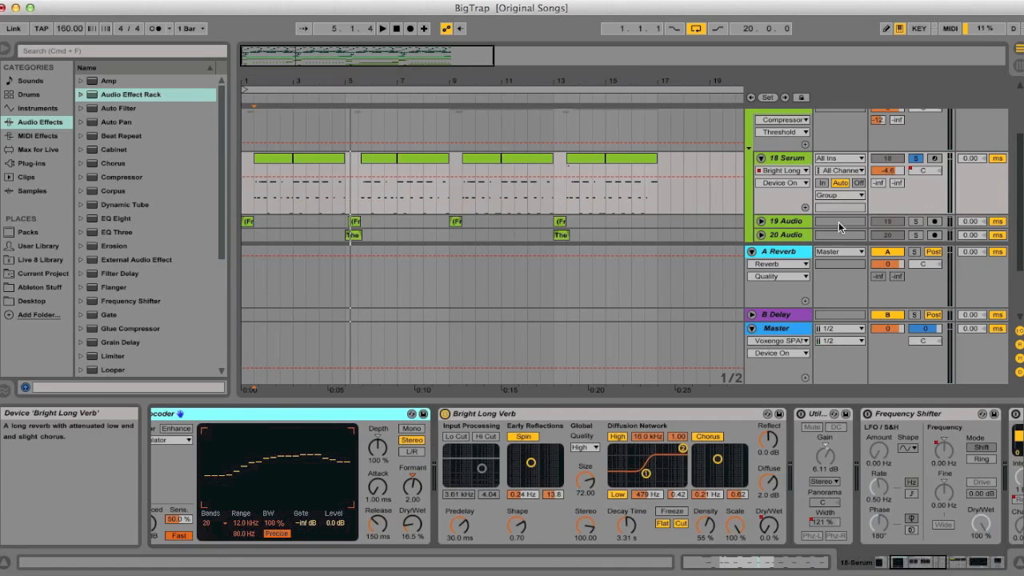
{"action": "left_click", "coordinate": [790, 181]}
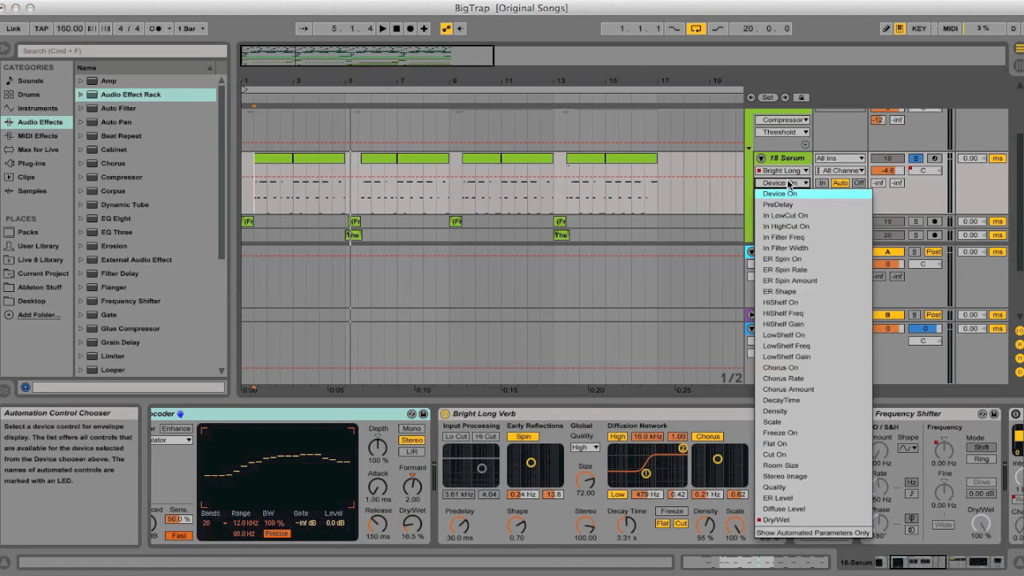
{"action": "left_click", "coordinate": [773, 525]}
- Play the 18 Serum part from 1.3.1 with Vocoder and the automated Bright Long Verb
{"action": "left_click", "coordinate": [248, 188]}
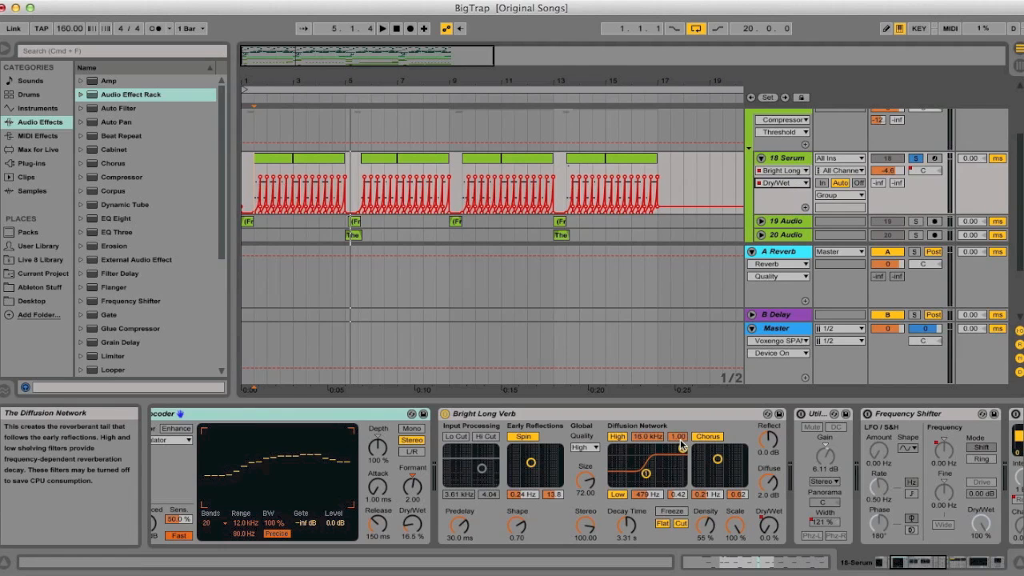
{"action": "left_click", "coordinate": [244, 184]}
{"action": "key", "text": "space"}
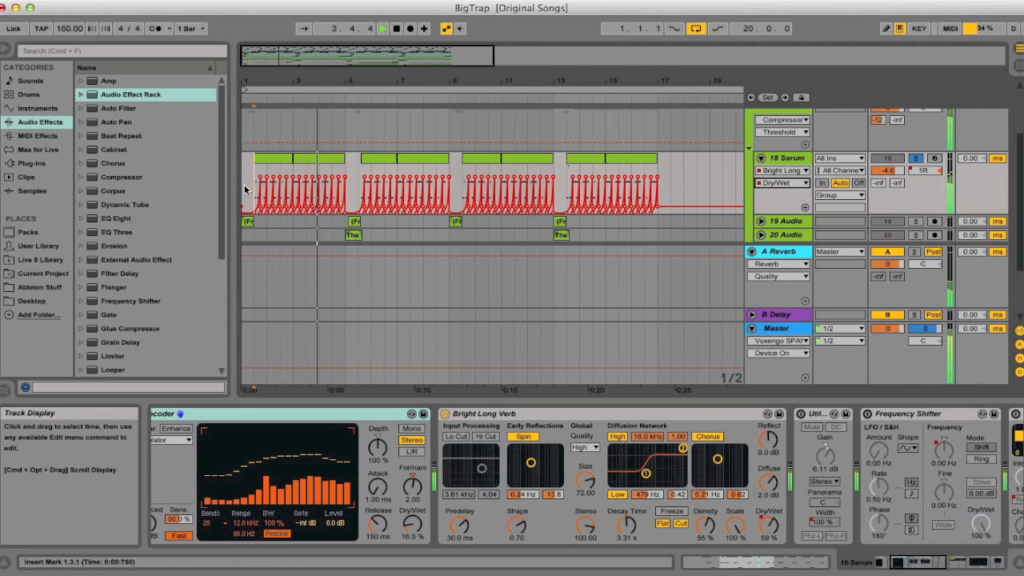
{"action": "key", "text": "space"}
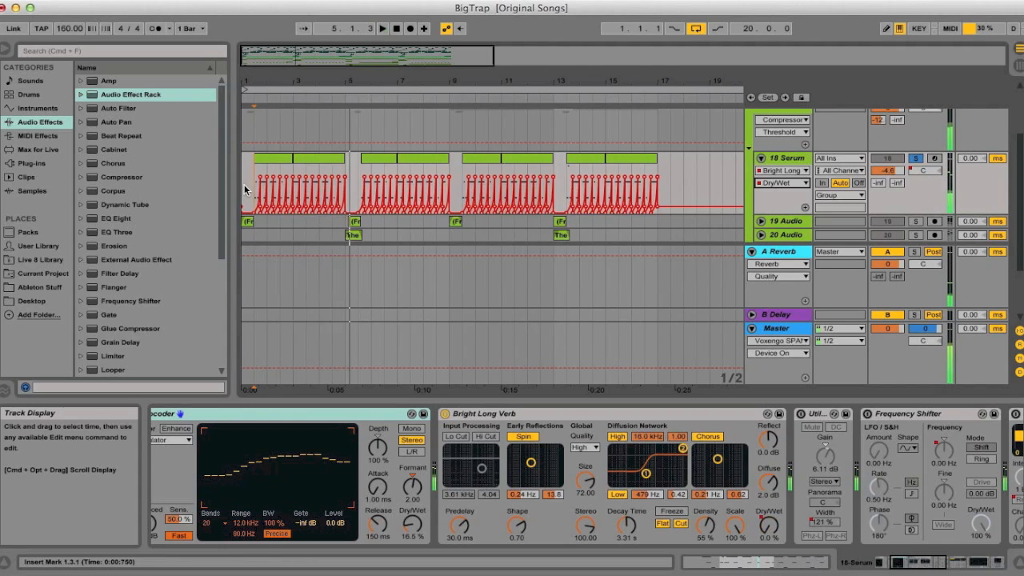
- Reactivate Utility on 18 Serum with its Width automation displayed, and play the part from 1.3.1
{"action": "left_click", "coordinate": [802, 416]}
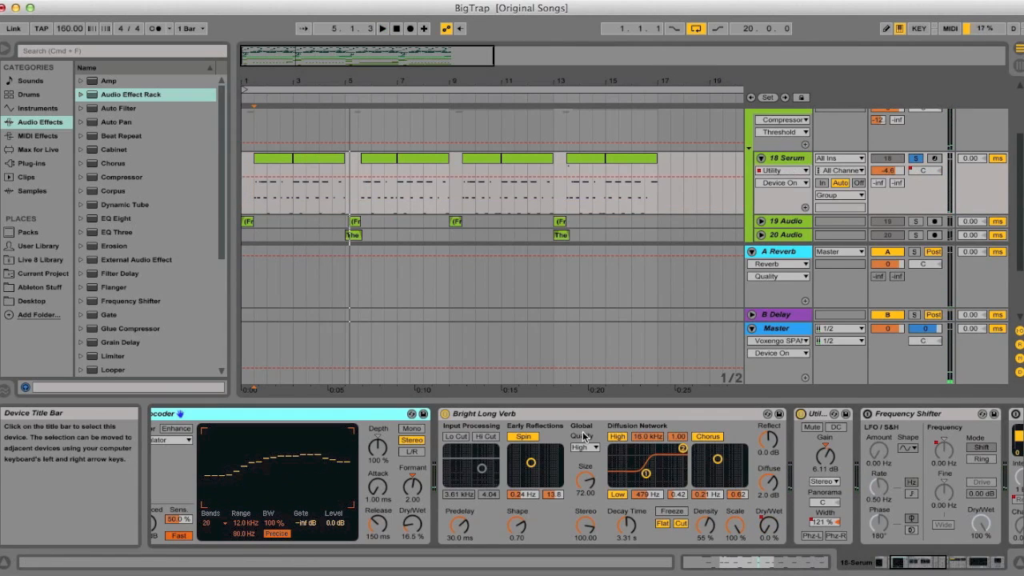
{"action": "left_click", "coordinate": [824, 522]}
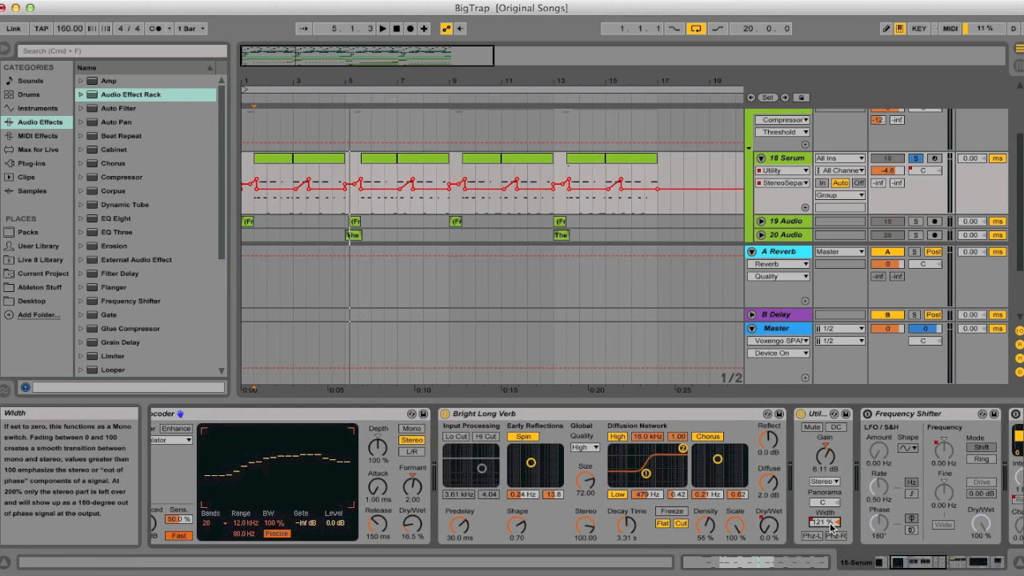
{"action": "left_click", "coordinate": [258, 201]}
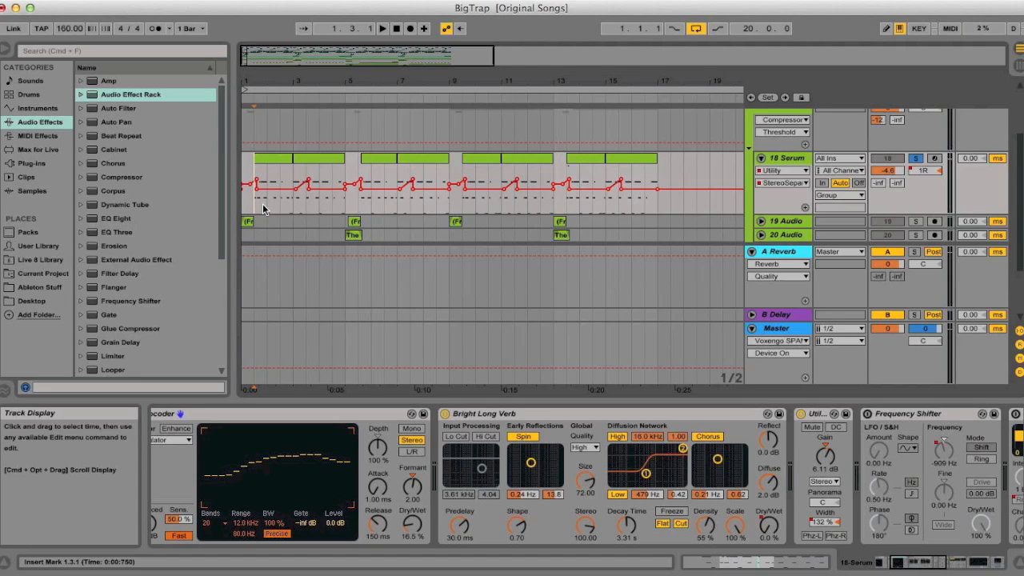
{"action": "key", "text": "space"}
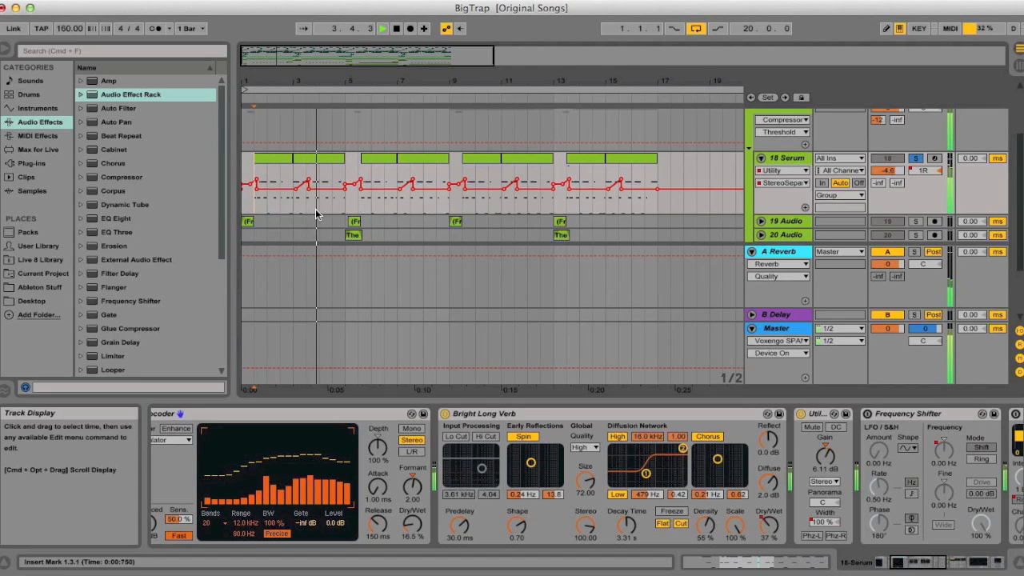
{"action": "key", "text": "space"}
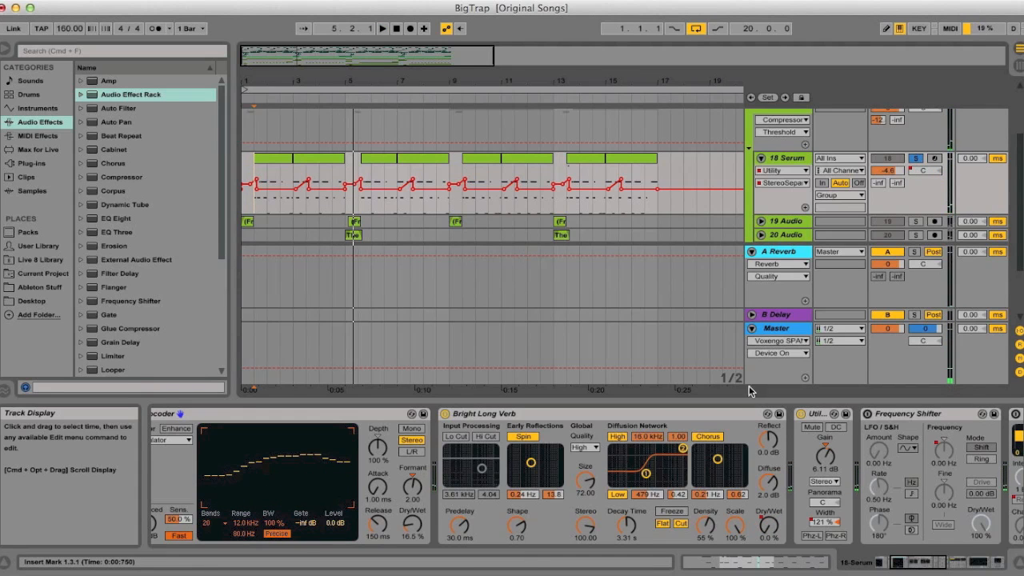
- Reactivate the Frequency Shifter on 18 Serum and examine its Coarse frequency automation up close from 1.3.1
{"action": "scroll", "coordinate": [680, 464], "scroll_direction": "right", "scroll_amount": 5}
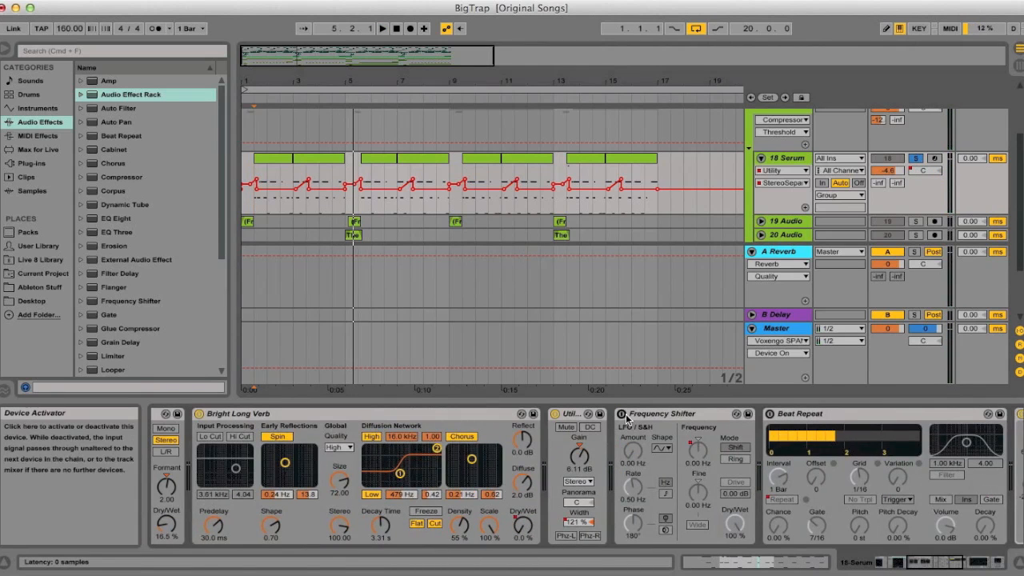
{"action": "left_click", "coordinate": [622, 415]}
{"action": "left_click", "coordinate": [702, 453]}
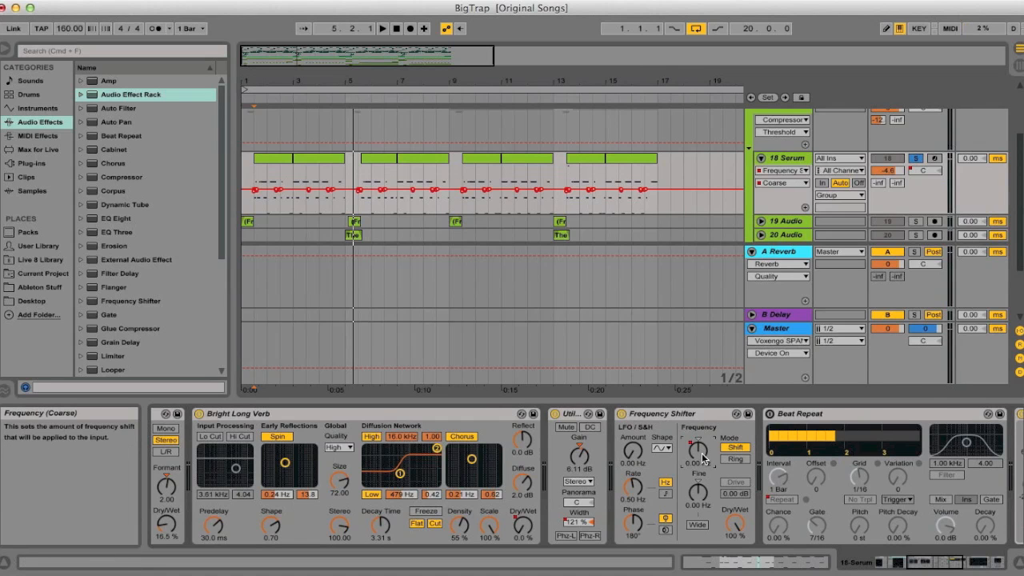
{"action": "left_click_drag", "start_coordinate": [258, 83], "coordinate": [262, 243]}
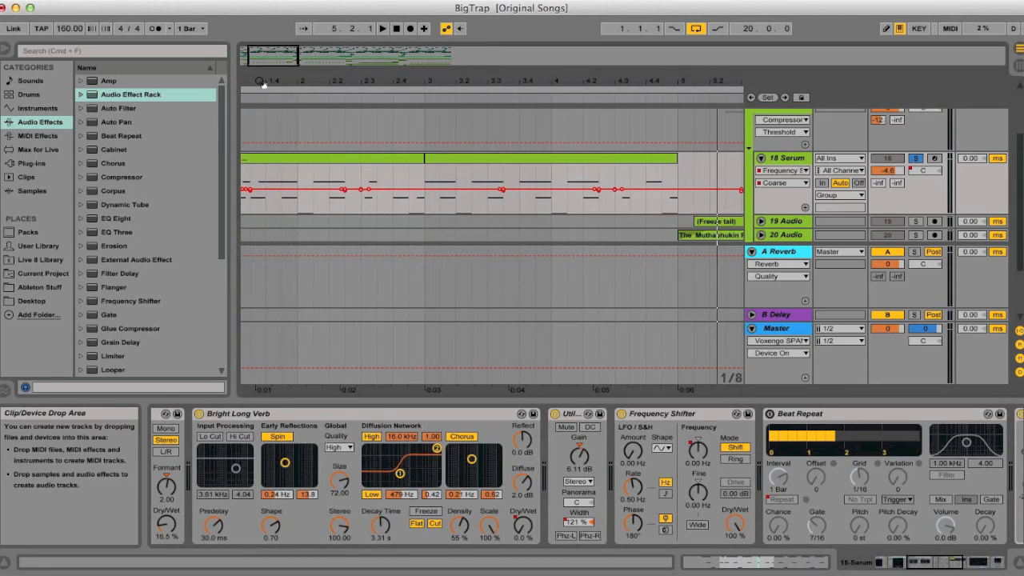
{"action": "scroll", "coordinate": [308, 200], "scroll_direction": "left", "scroll_amount": 3}
{"action": "left_click", "coordinate": [307, 209]}
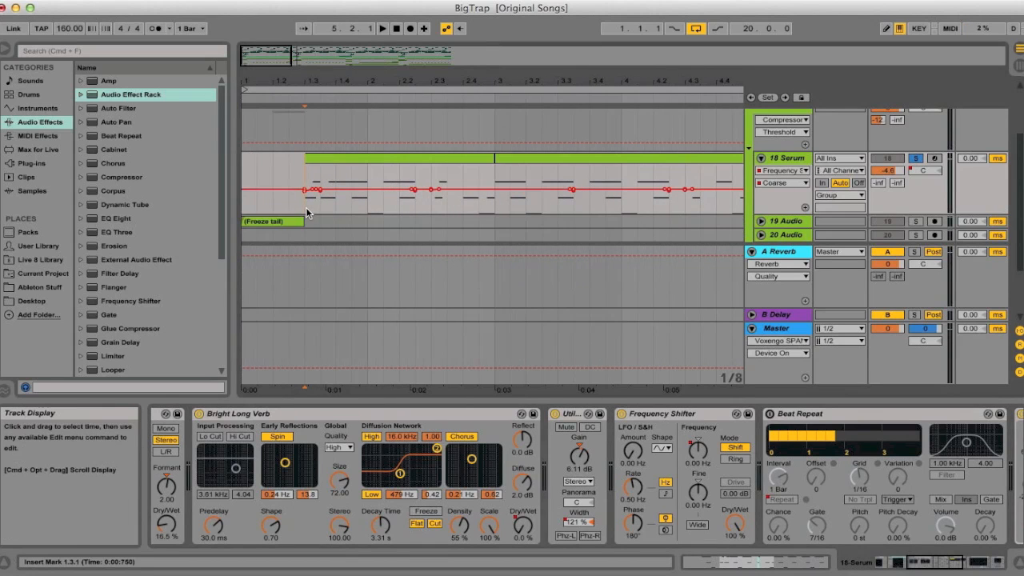
{"action": "left_click_drag", "start_coordinate": [307, 83], "coordinate": [288, 168]}
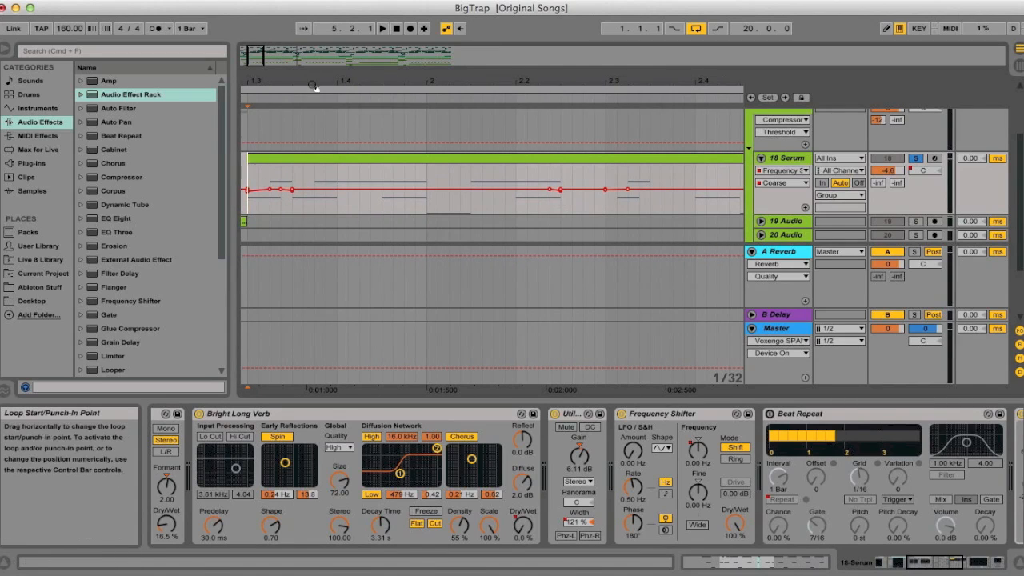
- Play the 18 Serum part from 1.3.1 with the Frequency Shifter active
{"action": "left_click", "coordinate": [244, 56]}
{"action": "left_click_drag", "start_coordinate": [244, 56], "coordinate": [245, 80]}
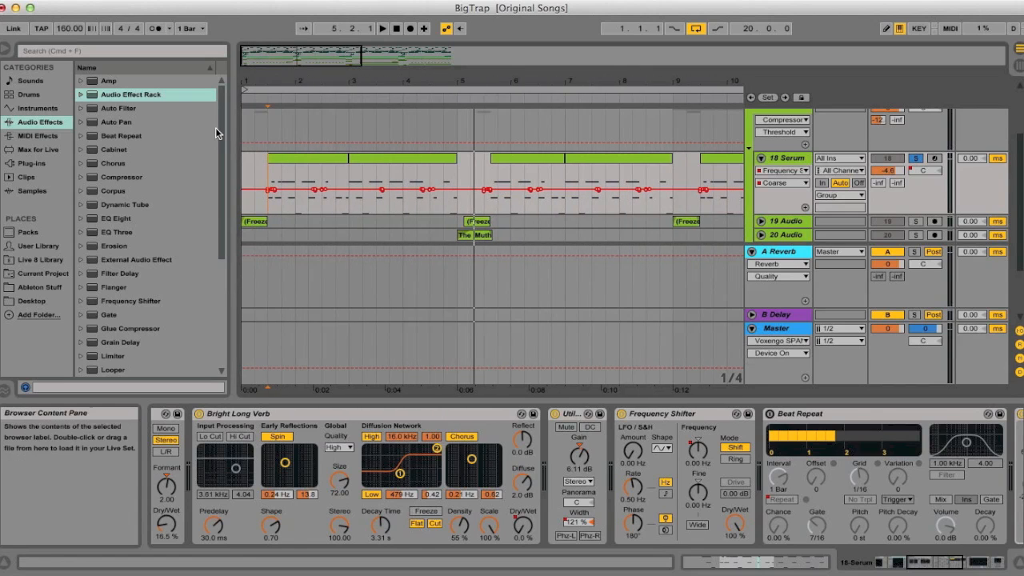
{"action": "key", "text": "space"}
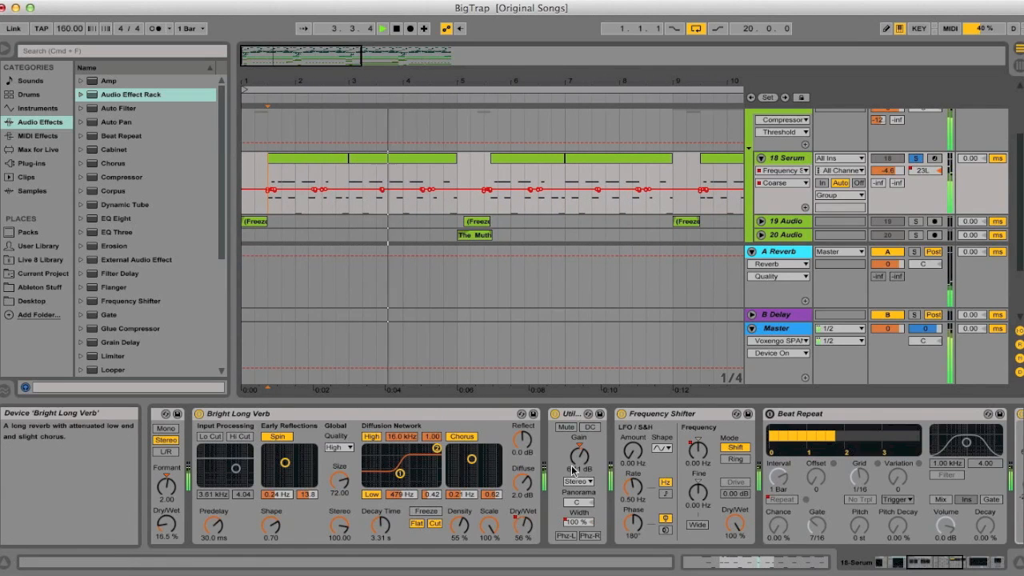
{"action": "key", "text": "space"}
- Reactivate Beat Repeat on 18 Serum and display its Repeat automation in the track lane
{"action": "scroll", "coordinate": [496, 476], "scroll_direction": "right", "scroll_amount": 5}
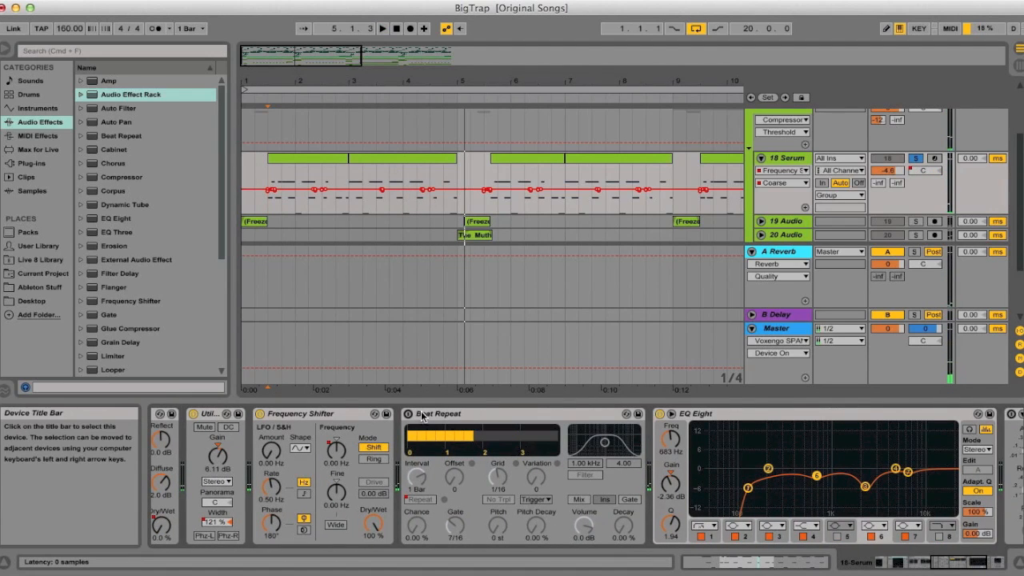
{"action": "left_click", "coordinate": [409, 415]}
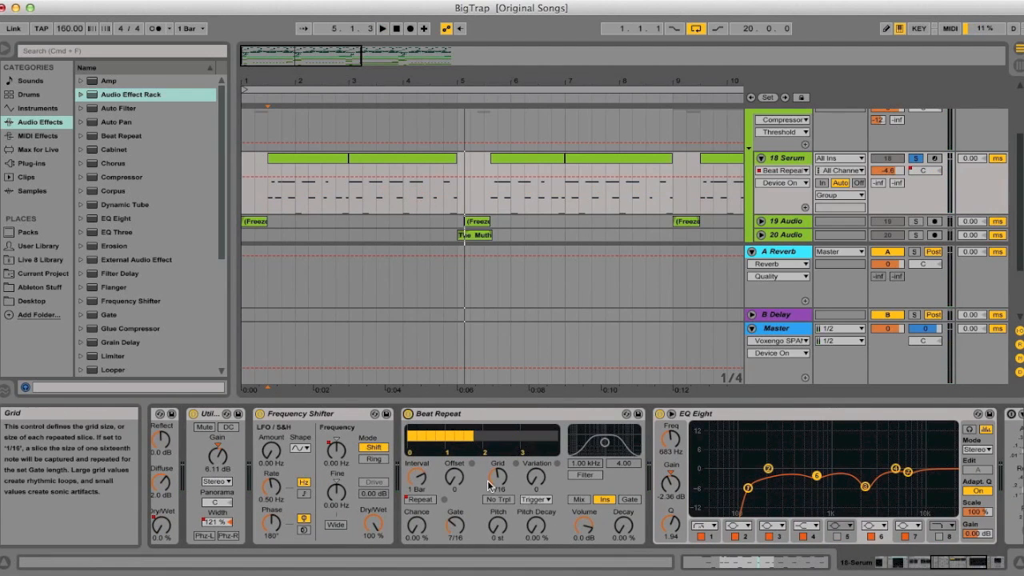
{"action": "left_click", "coordinate": [780, 182]}
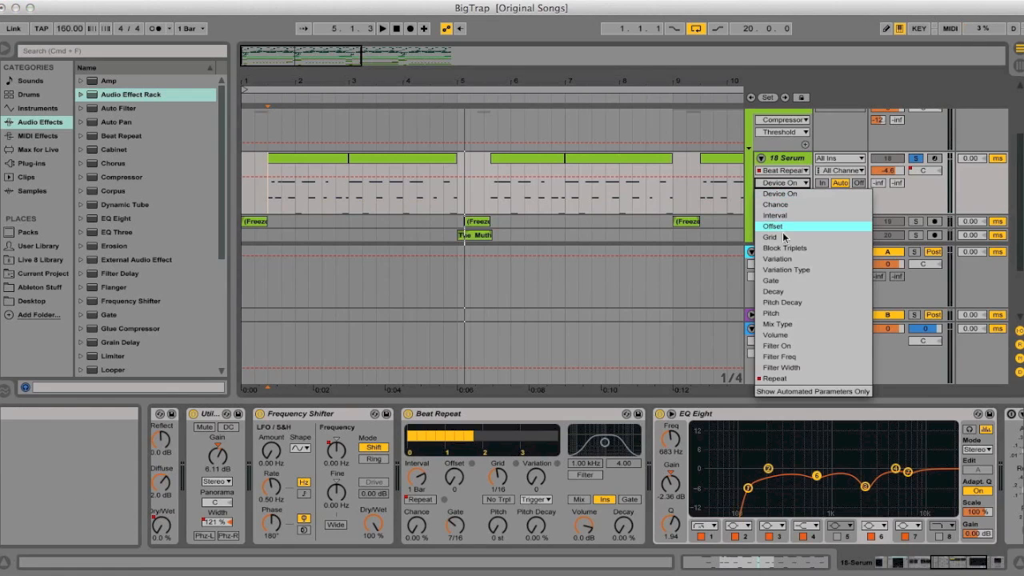
{"action": "left_click", "coordinate": [774, 378]}
- Play the 18 Serum part from 1.3.1 with the automated Beat Repeat
{"action": "left_click", "coordinate": [268, 185]}
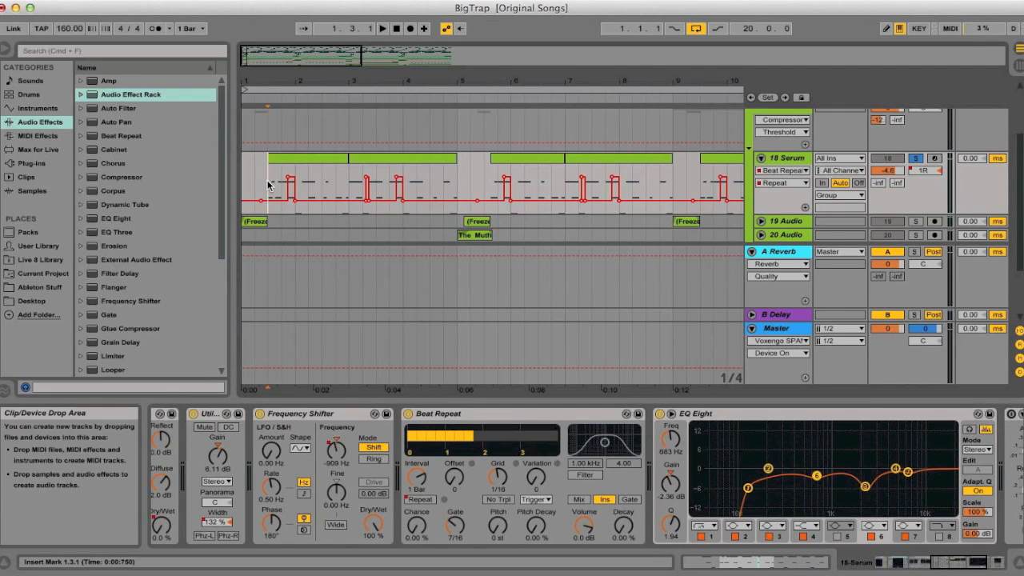
{"action": "key", "text": "space"}
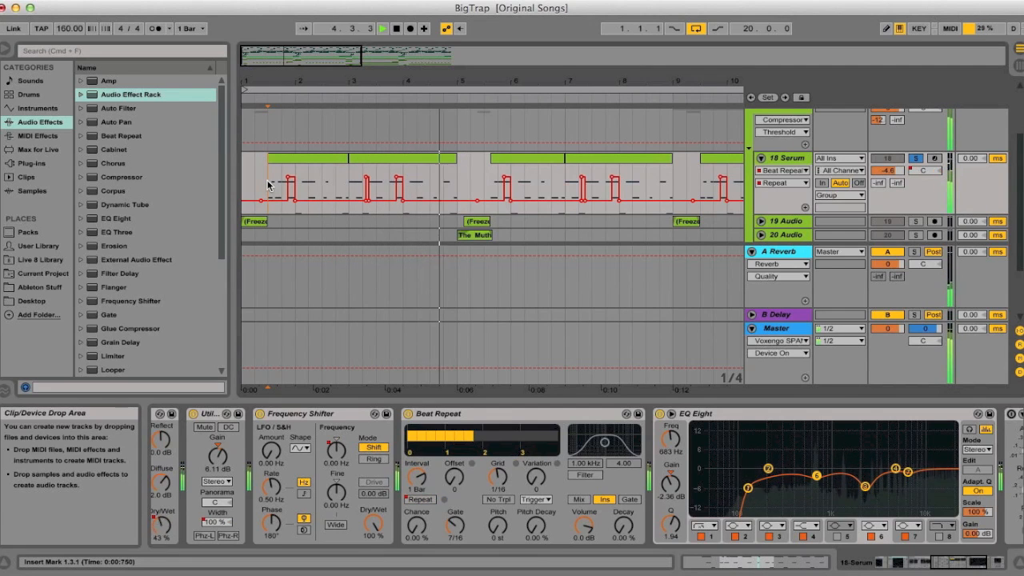
{"action": "key", "text": "space"}
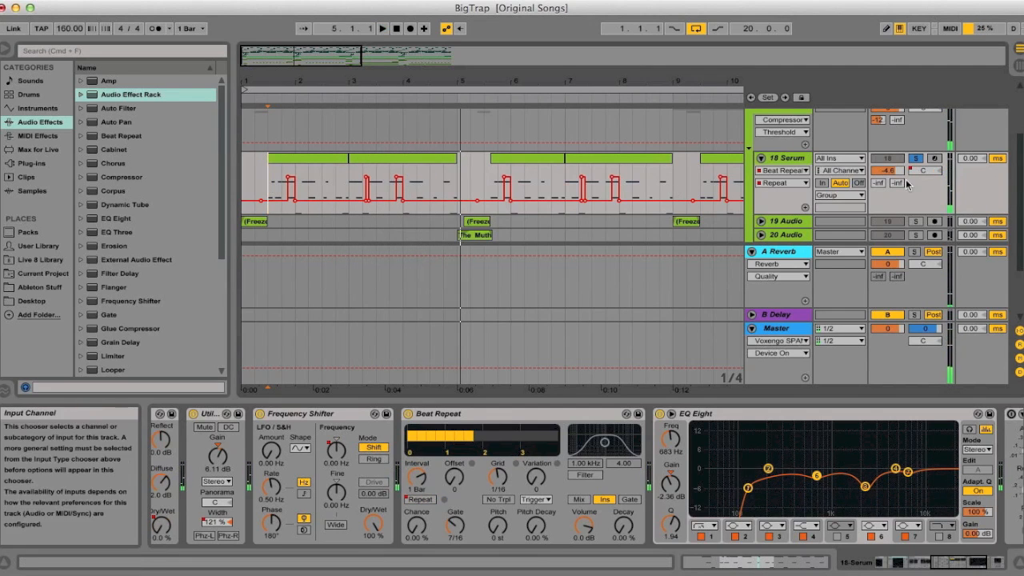
- Reactivate the Glue Compressor on 18 Serum and display the track's panning automation
{"action": "scroll", "coordinate": [794, 460], "scroll_direction": "right", "scroll_amount": 3}
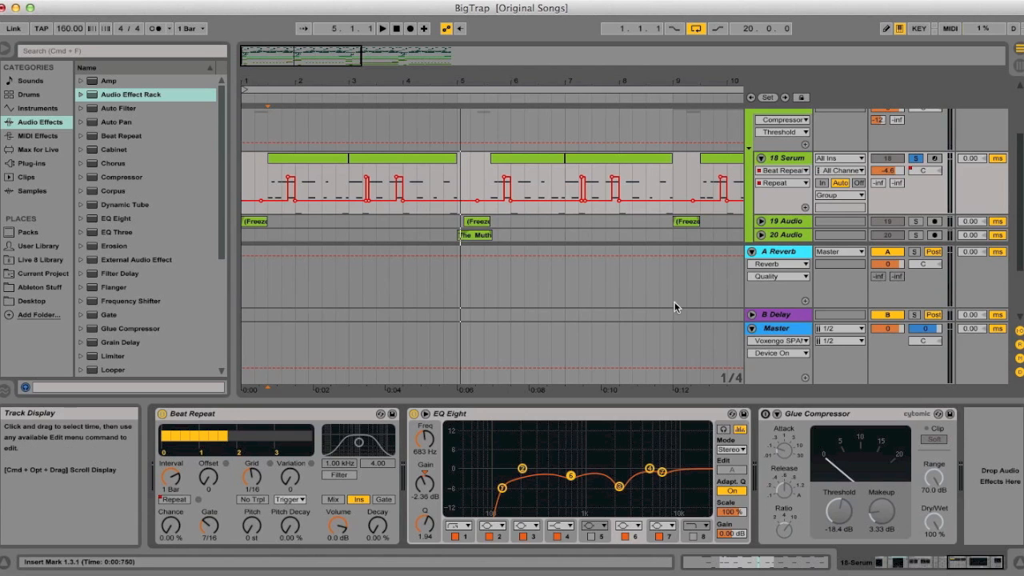
{"action": "left_click", "coordinate": [766, 420]}
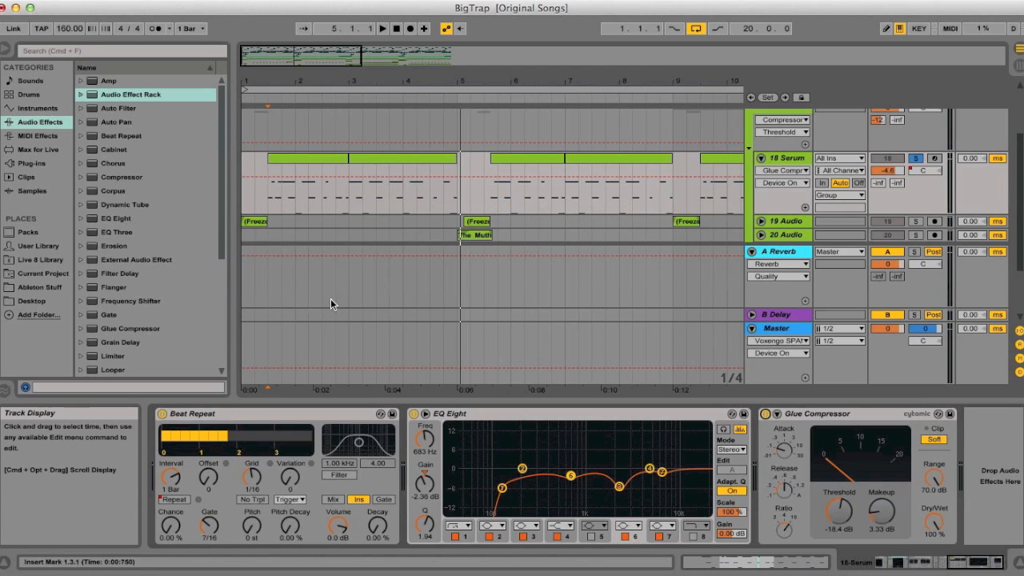
{"action": "left_click", "coordinate": [934, 170]}
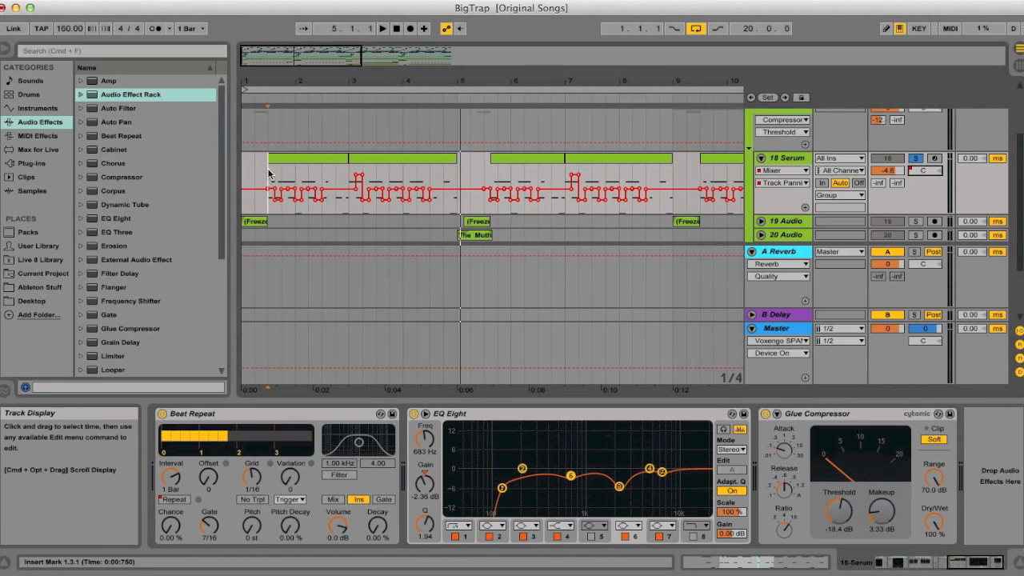
- Open the 18 Serum clip starting at bar 3 and enlarge the note editor to view its notes
{"action": "left_click", "coordinate": [307, 158]}
{"action": "double_click", "coordinate": [381, 155]}
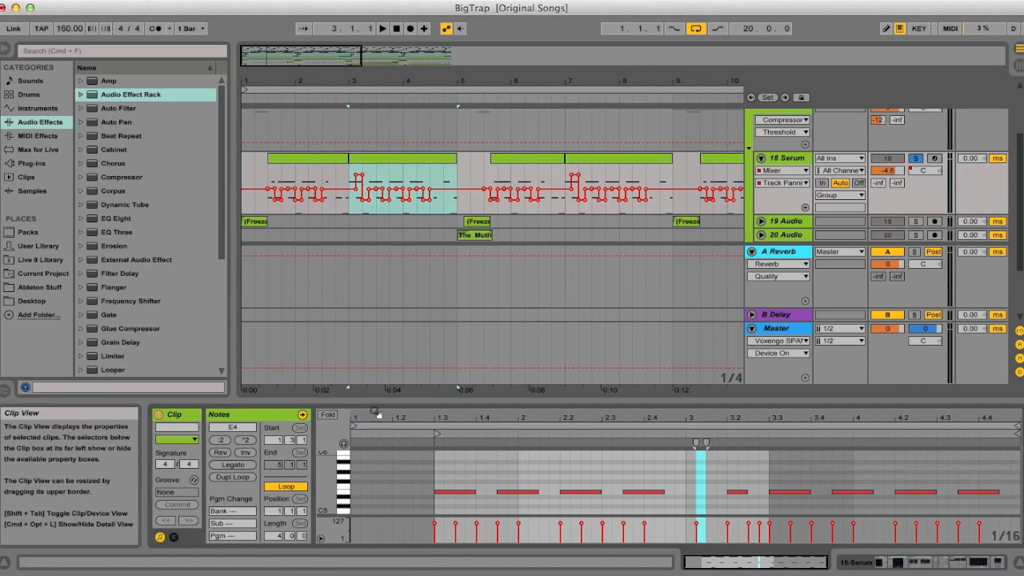
{"action": "left_click_drag", "start_coordinate": [408, 400], "coordinate": [401, 294]}
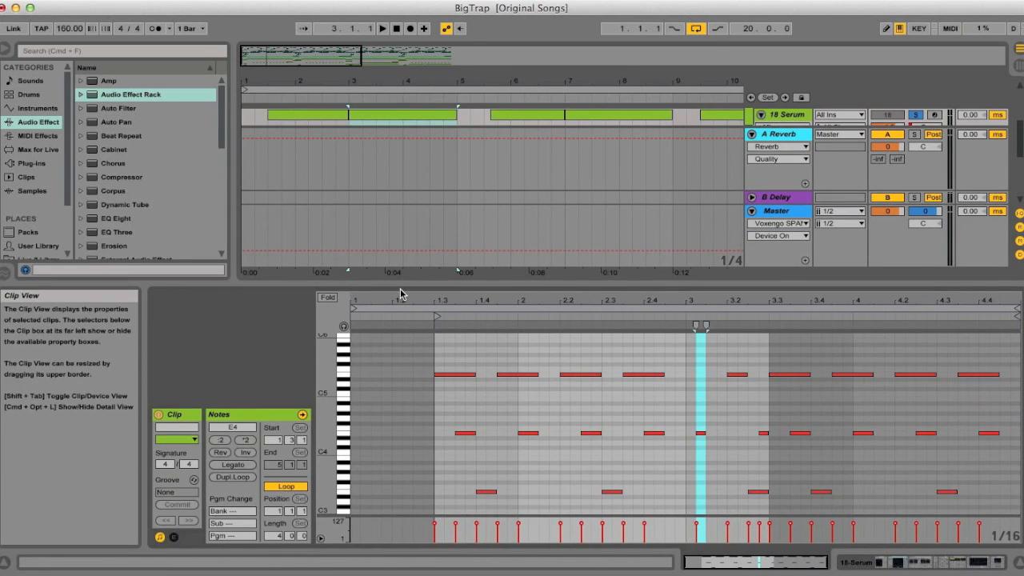
- Examine the Pitch Bend envelope of the bar 3 Serum clip, return to its notes and close the clip view
{"action": "left_click", "coordinate": [174, 536]}
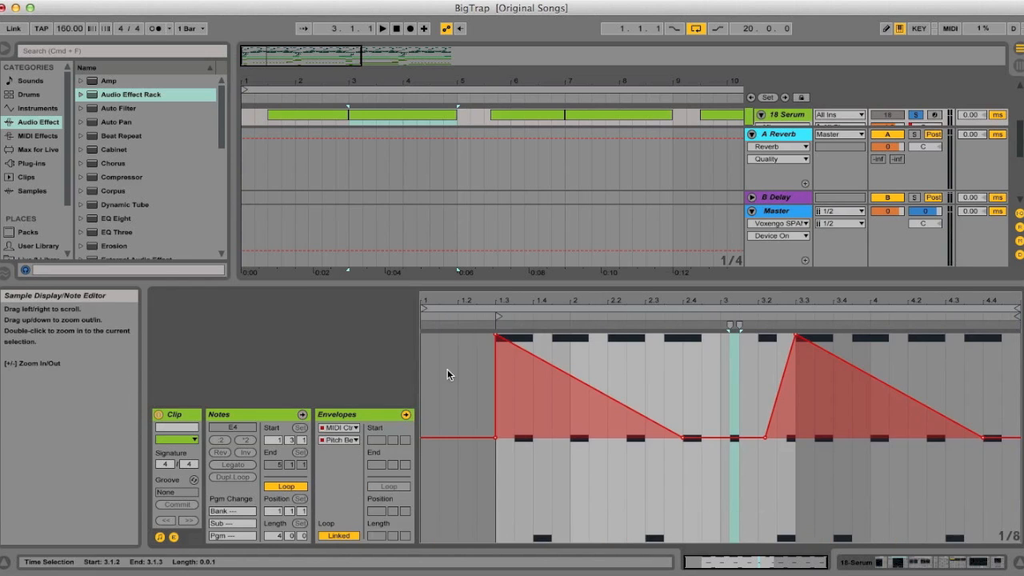
{"action": "mouse_move", "coordinate": [496, 339]}
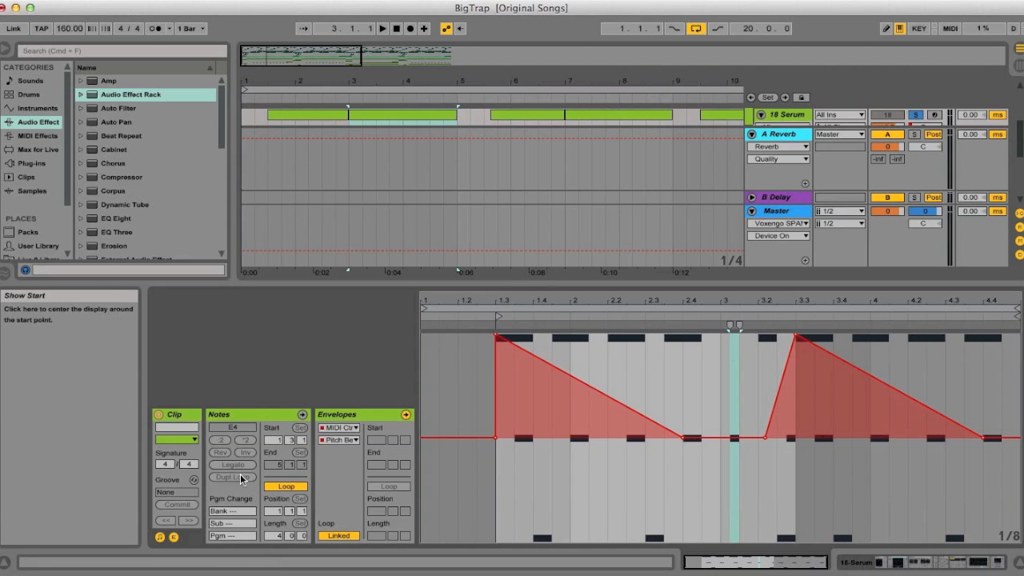
{"action": "left_click", "coordinate": [172, 535]}
{"action": "left_click_drag", "start_coordinate": [556, 282], "coordinate": [555, 269]}
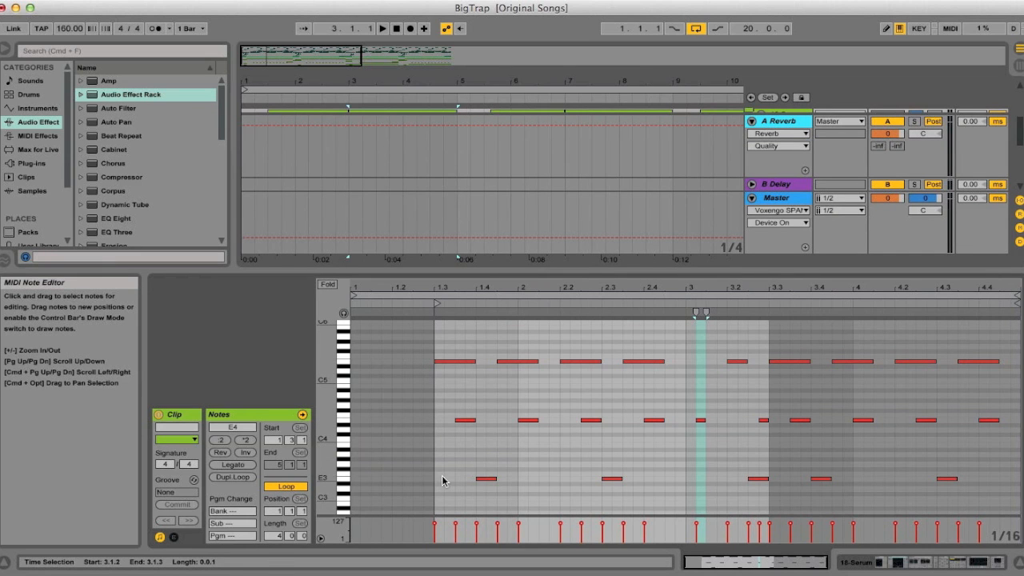
{"action": "left_click_drag", "start_coordinate": [591, 283], "coordinate": [468, 573]}
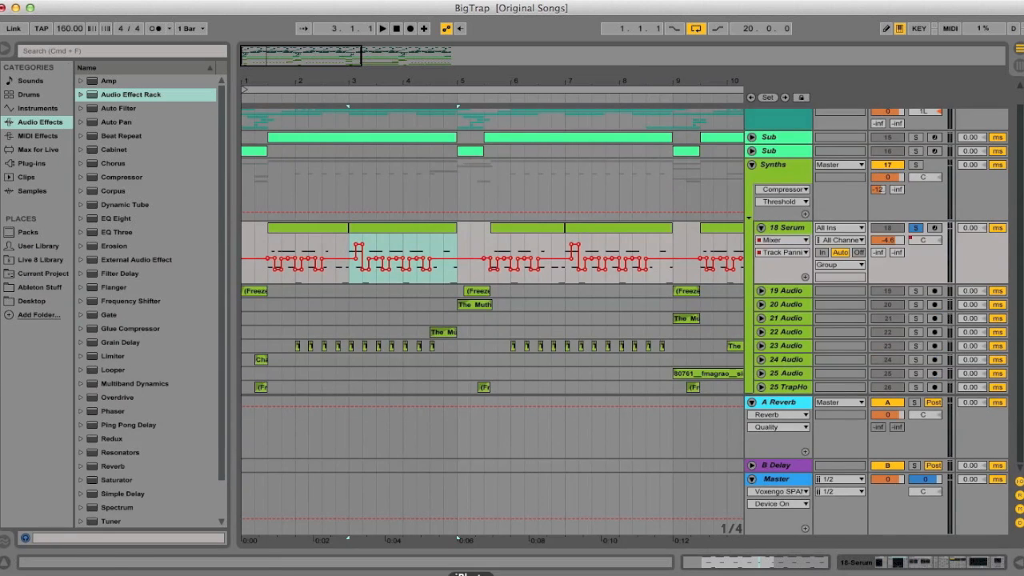
- Open the 18 Serum clip starting at bar 11, view its notes in the enlarged editor and close the clip view
{"action": "scroll", "coordinate": [528, 280], "scroll_direction": "right", "scroll_amount": 6}
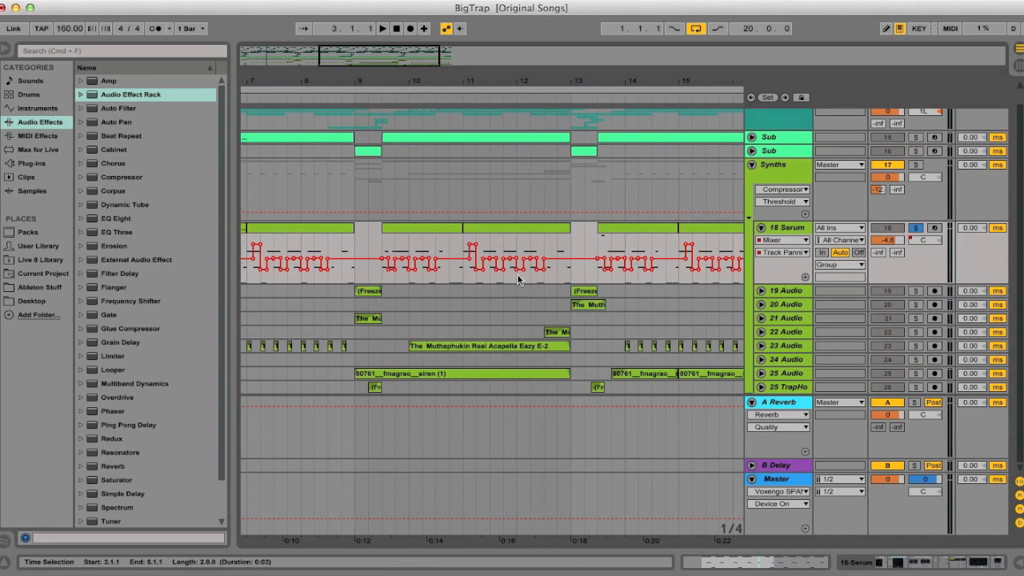
{"action": "double_click", "coordinate": [526, 227]}
{"action": "left_click_drag", "start_coordinate": [614, 402], "coordinate": [628, 144]}
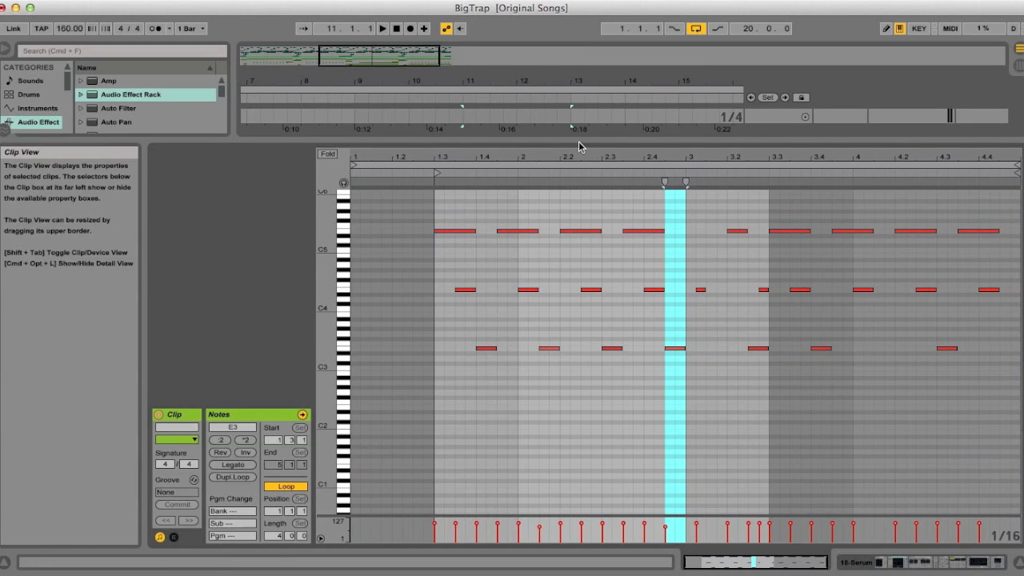
{"action": "left_click_drag", "start_coordinate": [576, 141], "coordinate": [576, 544]}
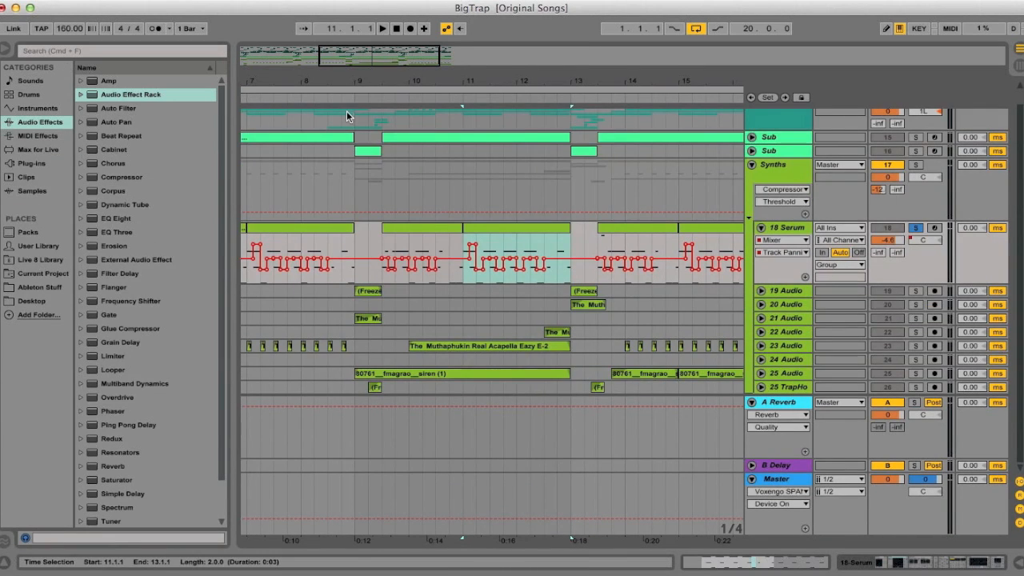
- Freeze the 18 Serum track
{"action": "left_click_drag", "start_coordinate": [290, 59], "coordinate": [289, 36]}
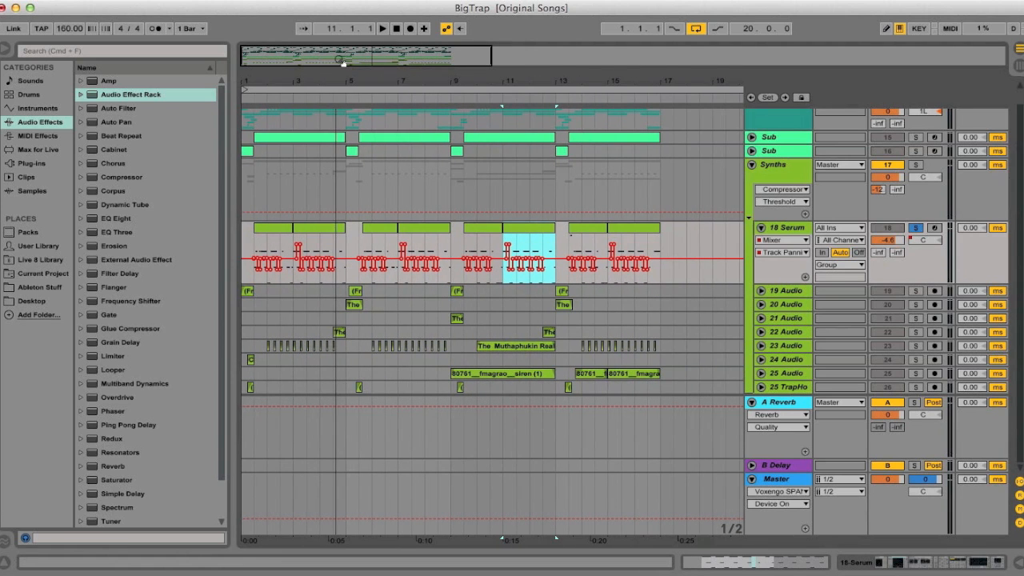
{"action": "left_click", "coordinate": [784, 231]}
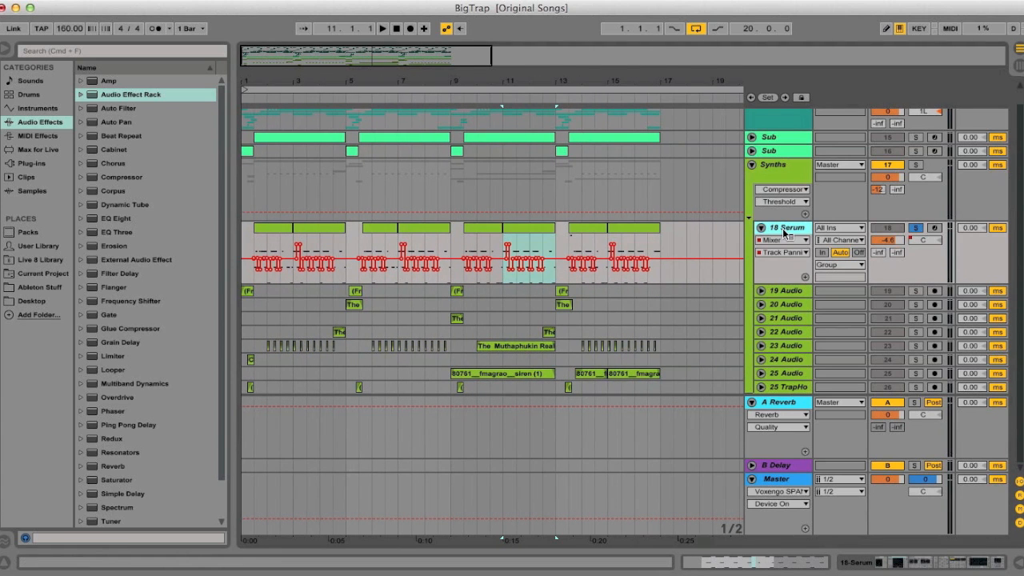
{"action": "right_click", "coordinate": [786, 233]}
{"action": "left_click", "coordinate": [838, 314]}
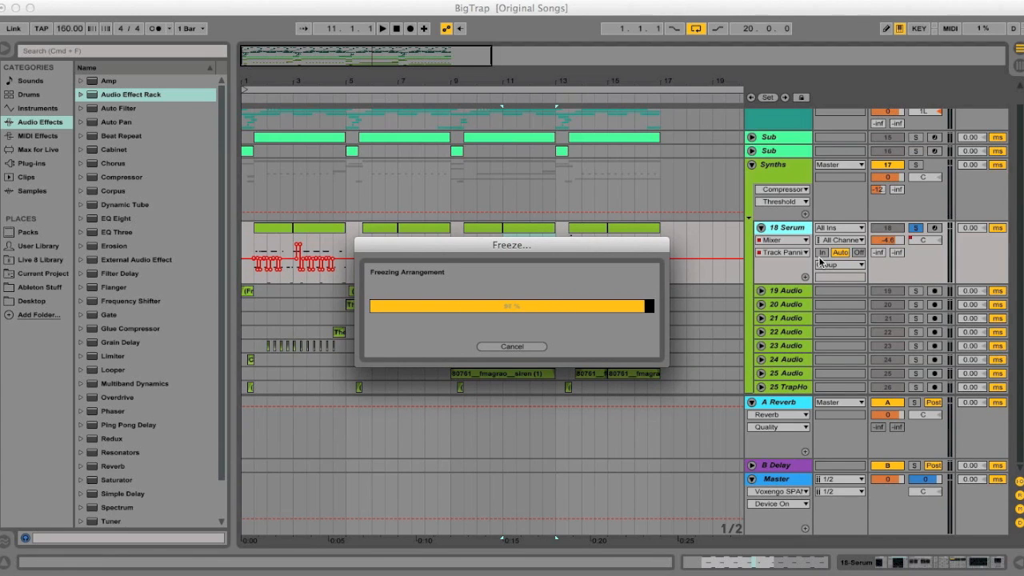
- Fold the frozen 18 Serum track and unfold the 19 Audio track
{"action": "left_click", "coordinate": [762, 228]}
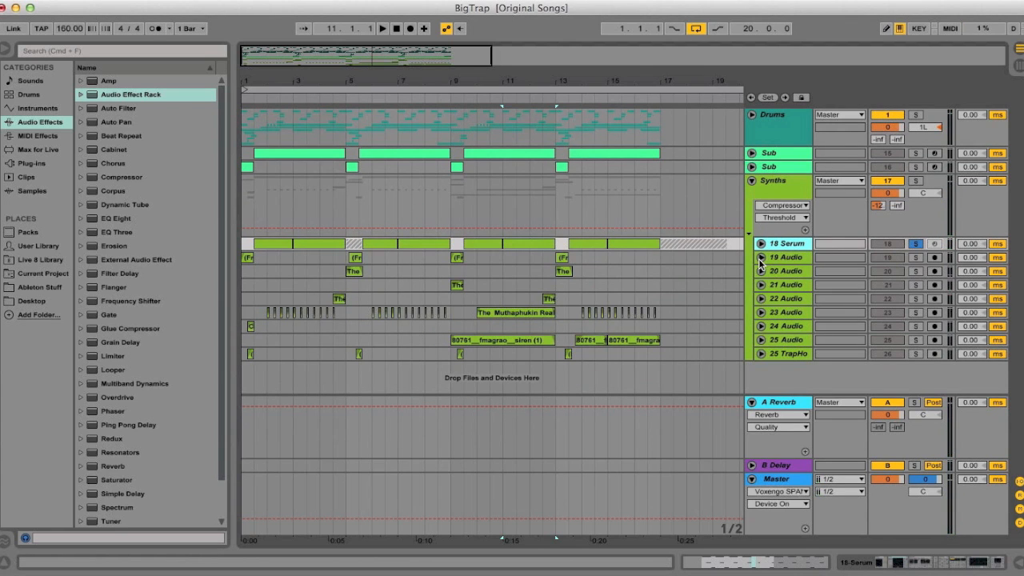
{"action": "left_click", "coordinate": [760, 261]}
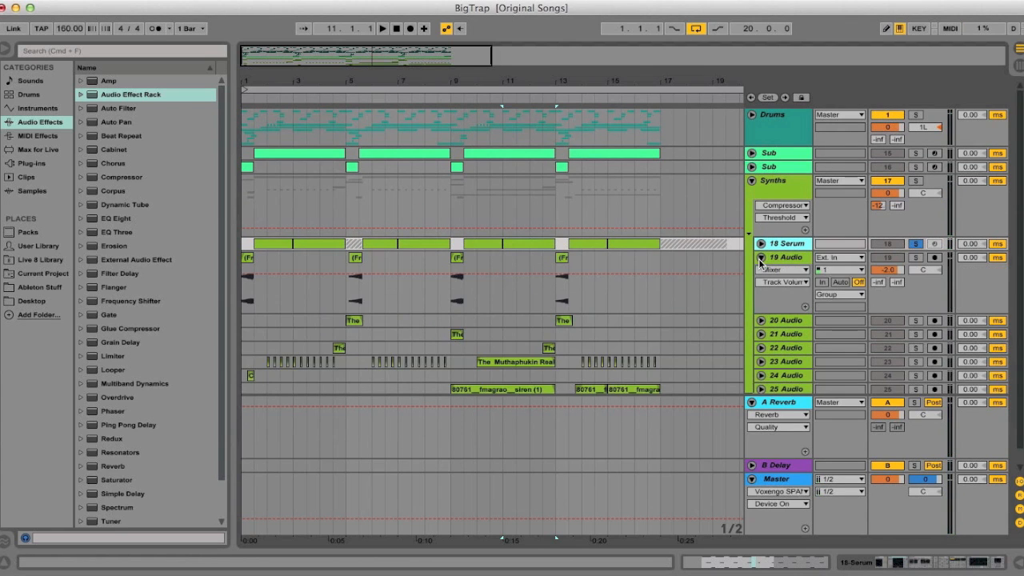
- Solo the 19 Audio track and play its clips from bar 1 and from bar 5
{"action": "left_click", "coordinate": [247, 302]}
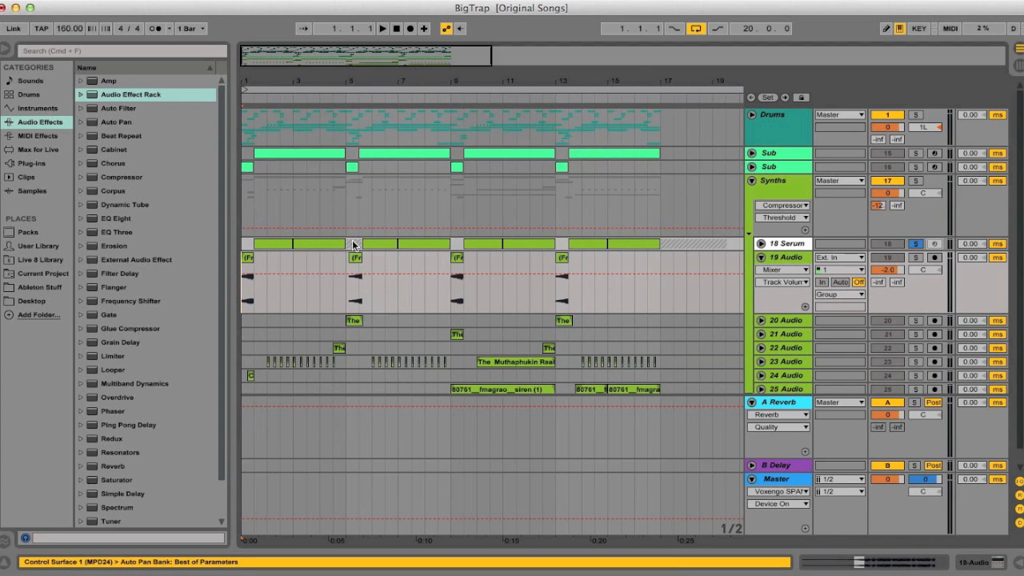
{"action": "left_click", "coordinate": [242, 293]}
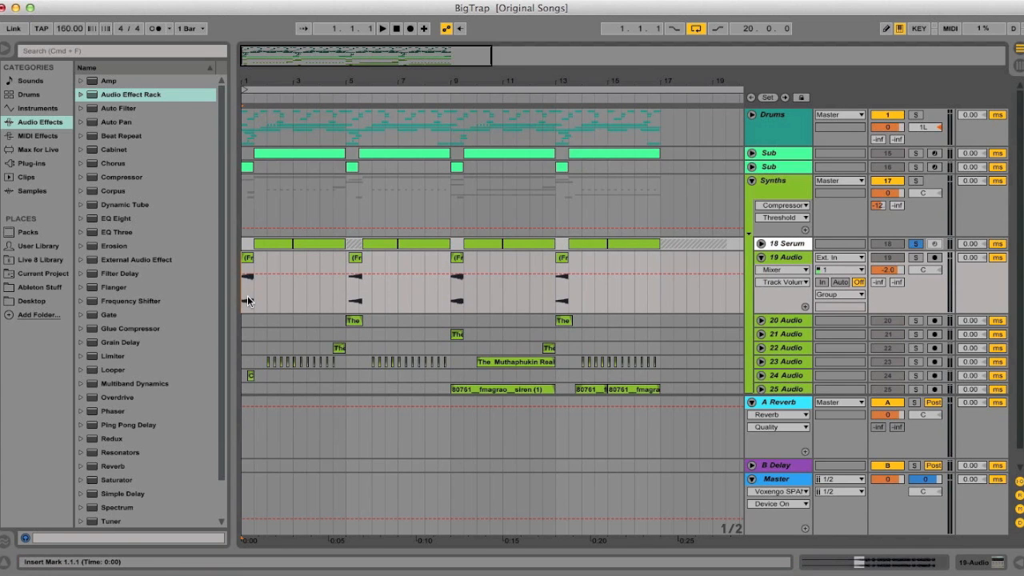
{"action": "left_click", "coordinate": [914, 258]}
{"action": "key", "text": "space"}
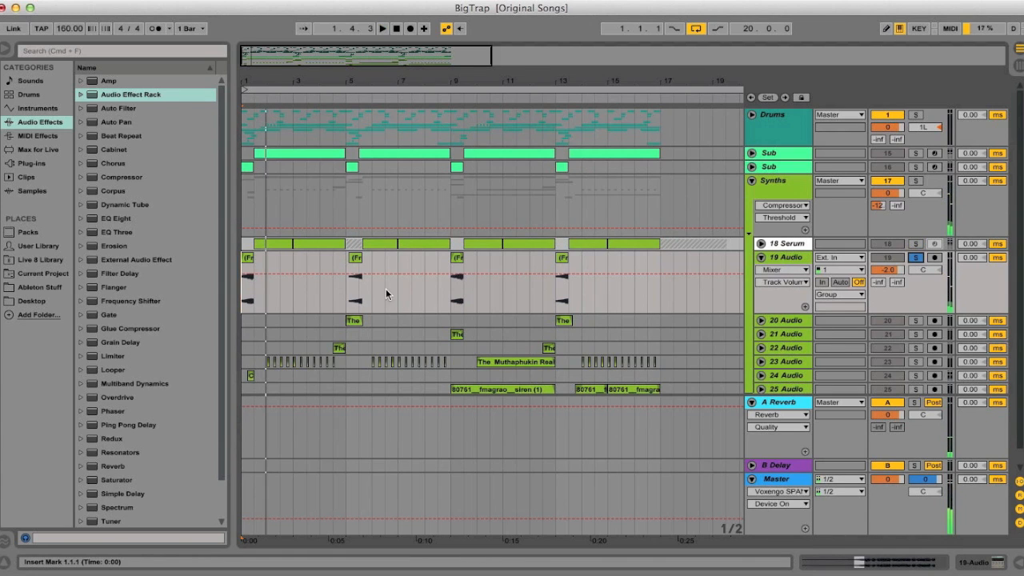
{"action": "left_click", "coordinate": [346, 296]}
{"action": "key", "text": "space"}
- Open the 19 Audio track's device chain to inspect its Auto Pan effect, and close the device view
{"action": "left_click", "coordinate": [797, 259]}
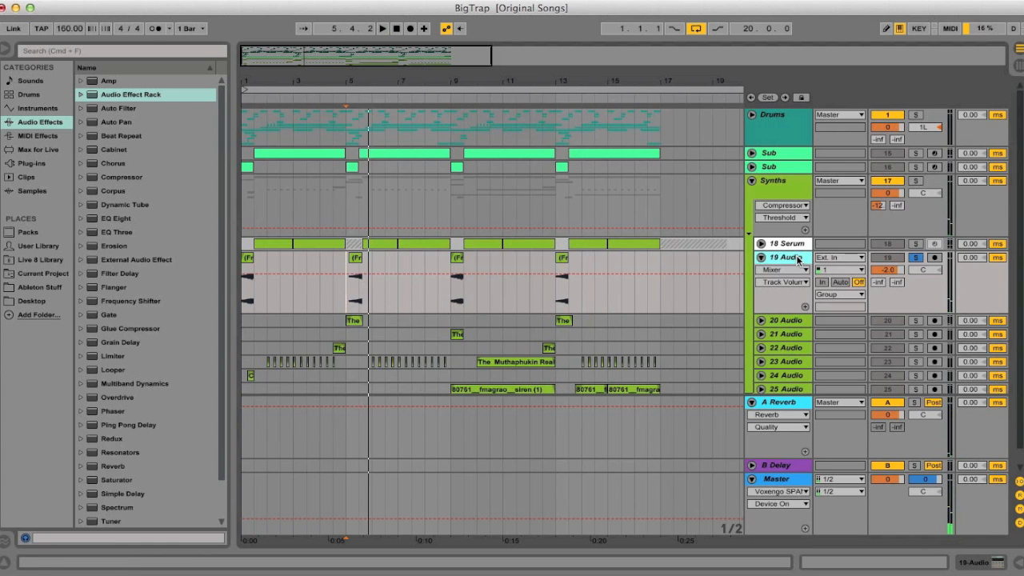
{"action": "double_click", "coordinate": [788, 257]}
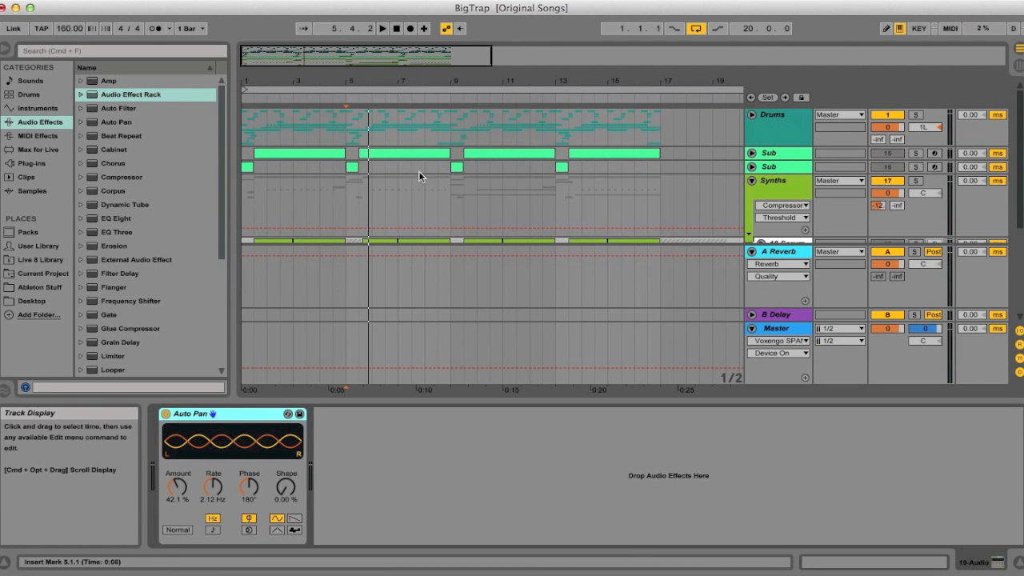
{"action": "scroll", "coordinate": [422, 164], "scroll_direction": "down", "scroll_amount": 5}
{"action": "scroll", "coordinate": [422, 164], "scroll_direction": "up", "scroll_amount": 2}
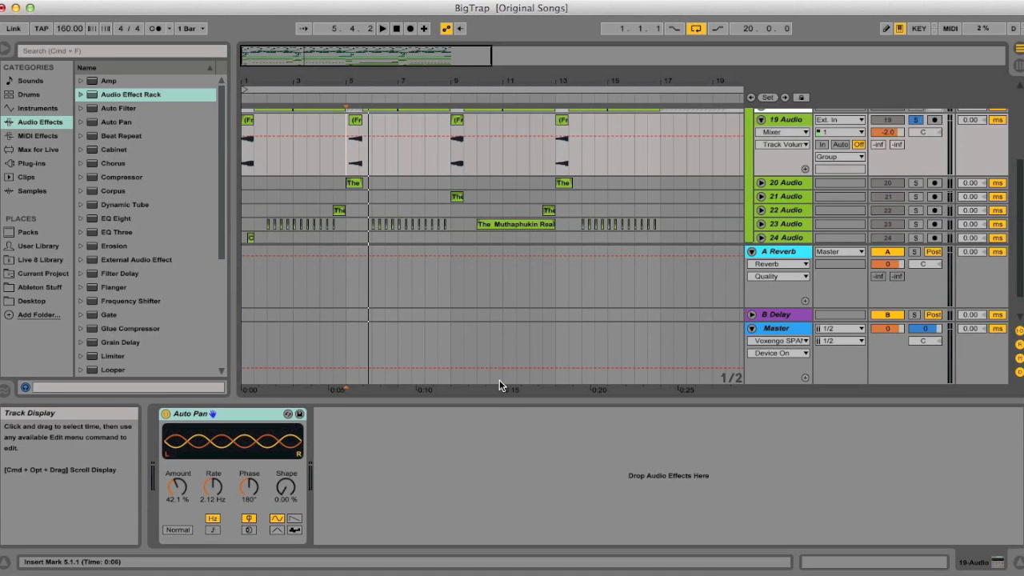
{"action": "left_click_drag", "start_coordinate": [503, 399], "coordinate": [601, 453]}
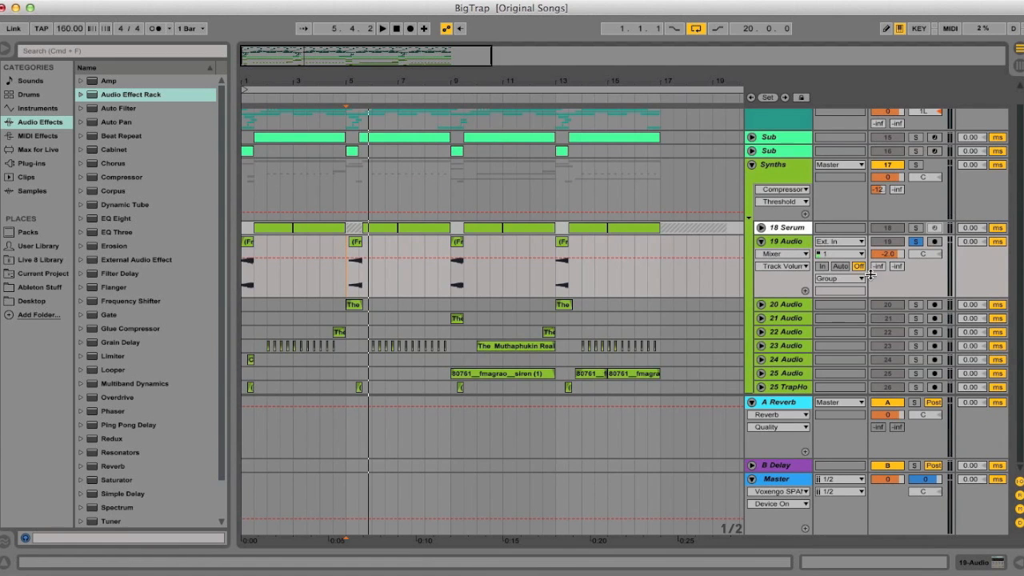
- Fold the 19 Audio track and unfold the 20, 21, 22 and 23 Audio tracks
{"action": "left_click", "coordinate": [760, 304]}
{"action": "left_click", "coordinate": [761, 241]}
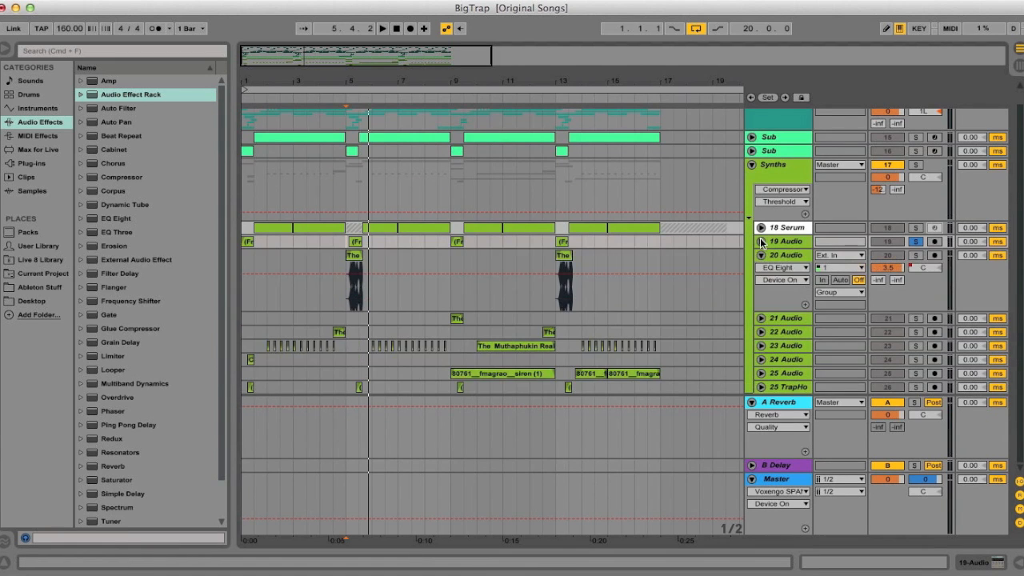
{"action": "left_click", "coordinate": [760, 319]}
{"action": "scroll", "coordinate": [770, 360], "scroll_direction": "down", "scroll_amount": 2}
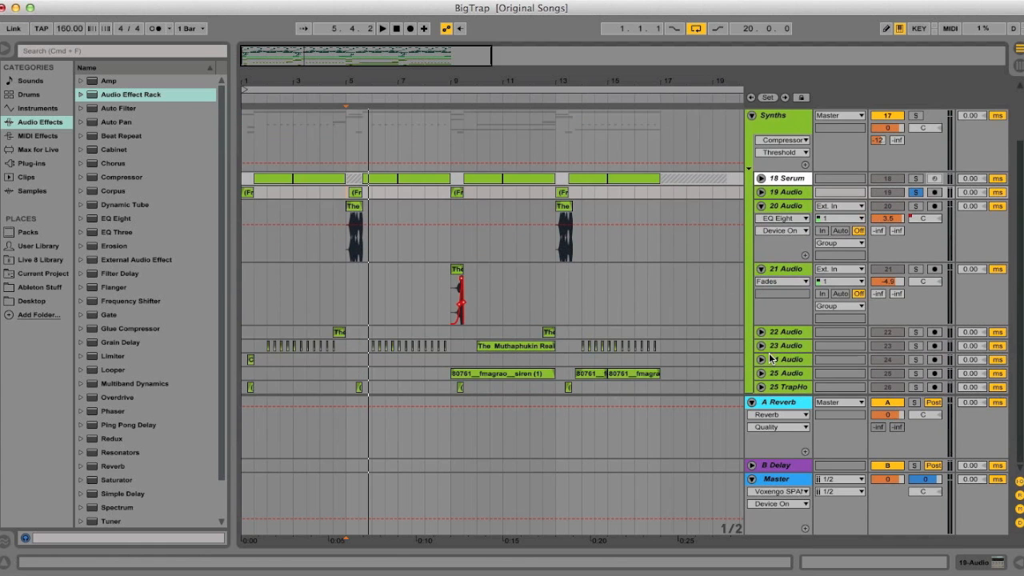
{"action": "left_click", "coordinate": [760, 331]}
{"action": "scroll", "coordinate": [760, 336], "scroll_direction": "down", "scroll_amount": 2}
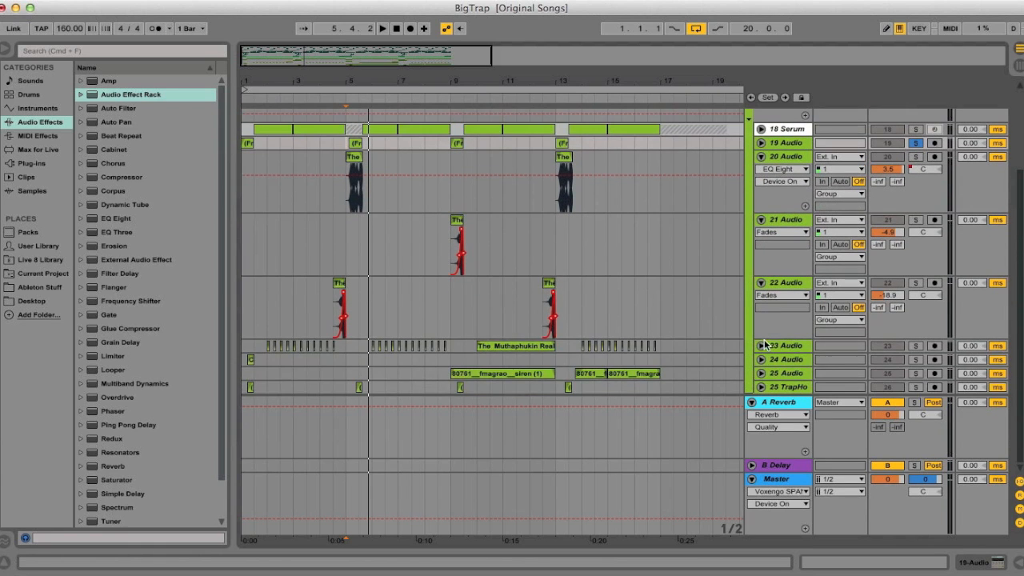
{"action": "left_click", "coordinate": [761, 346]}
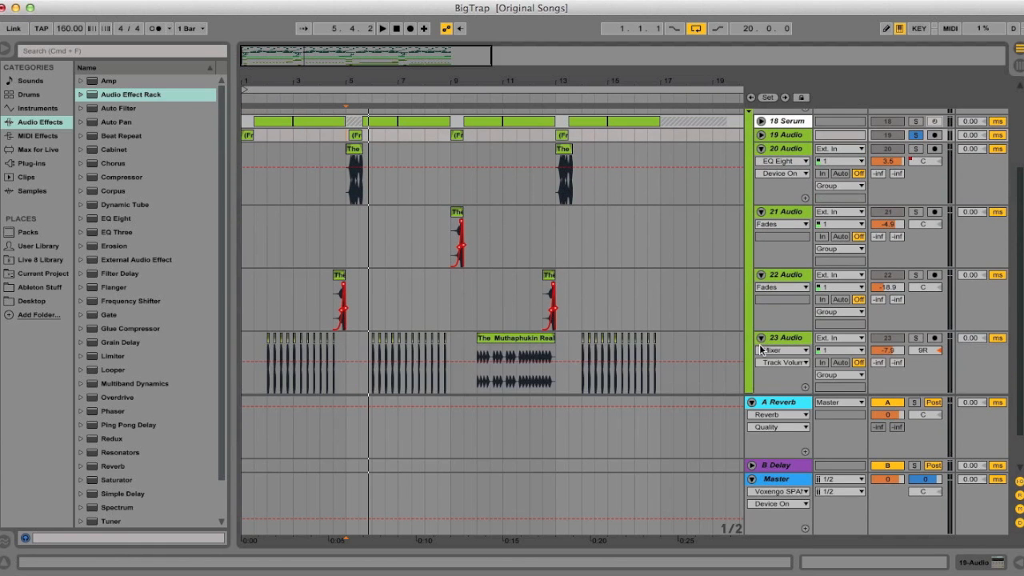
- Open the 20 Audio clip at bar 5, check its sample and transposition settings, and close the clip view
{"action": "left_click", "coordinate": [348, 194]}
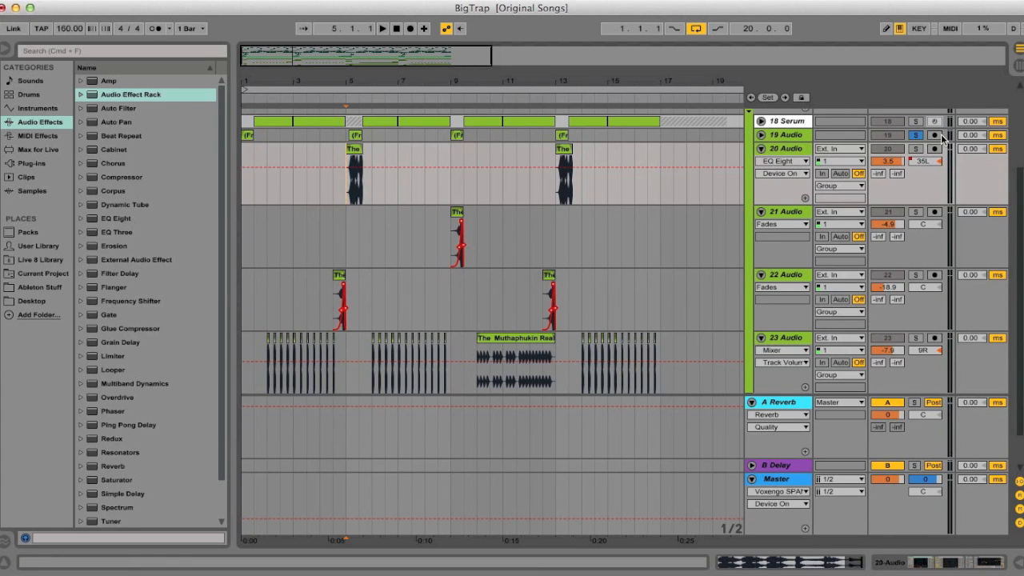
{"action": "double_click", "coordinate": [355, 172]}
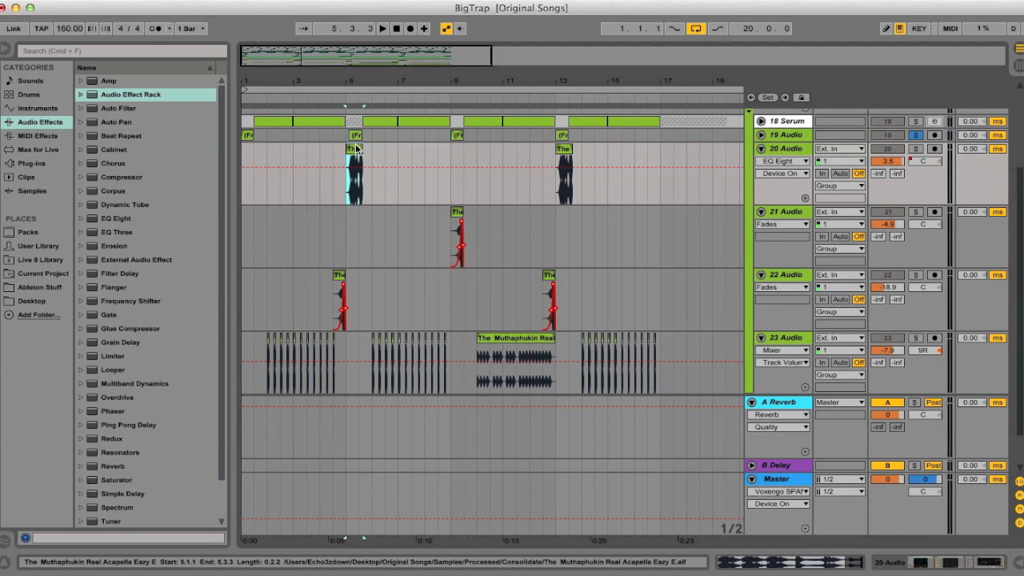
{"action": "left_click_drag", "start_coordinate": [225, 498], "coordinate": [225, 500]}
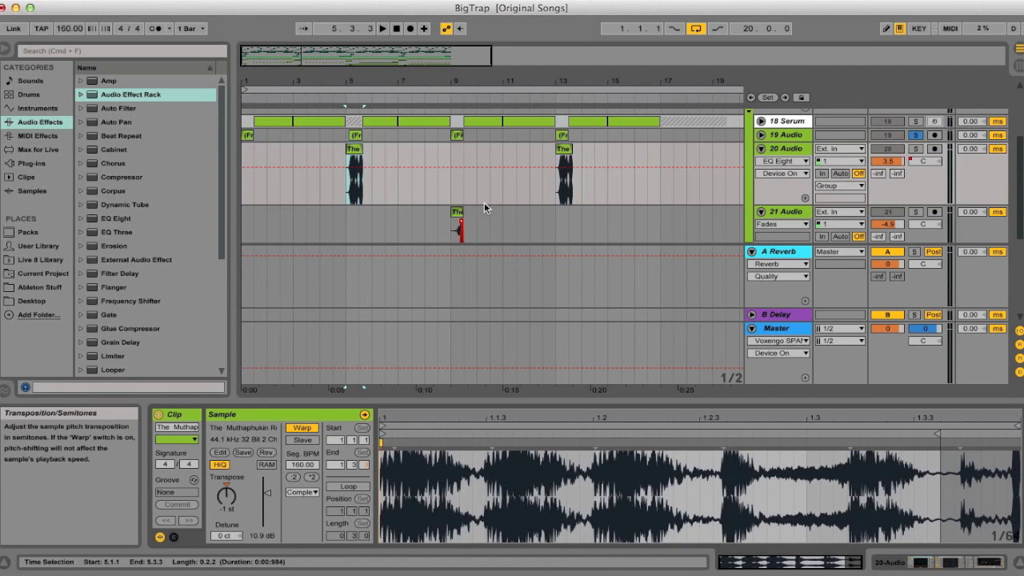
{"action": "left_click_drag", "start_coordinate": [489, 399], "coordinate": [486, 573]}
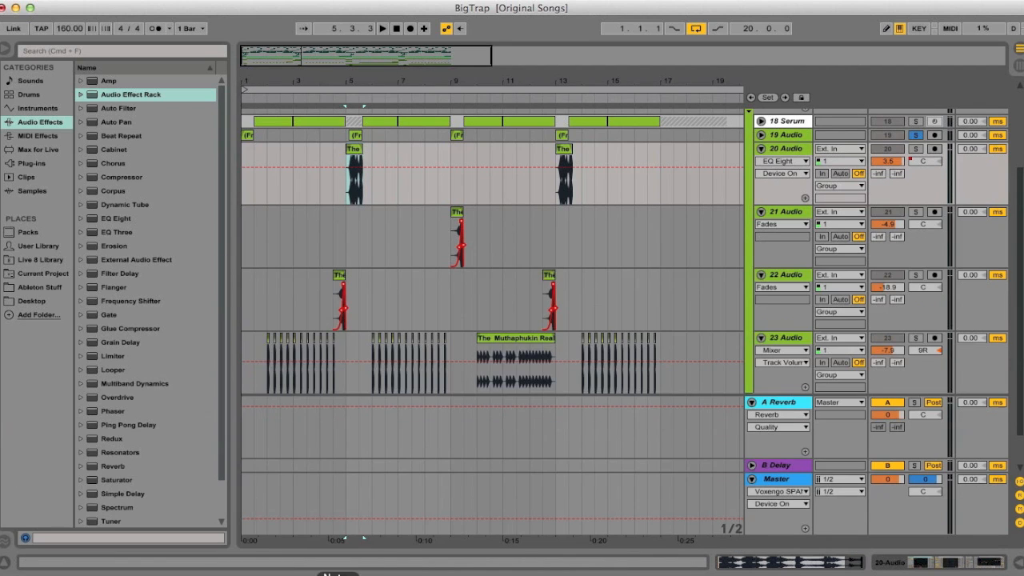
- Open the 20 Audio device chain and deactivate Formant +5, OTT, Simple Delay and EQ Eight
{"action": "left_click", "coordinate": [795, 151]}
{"action": "double_click", "coordinate": [794, 151]}
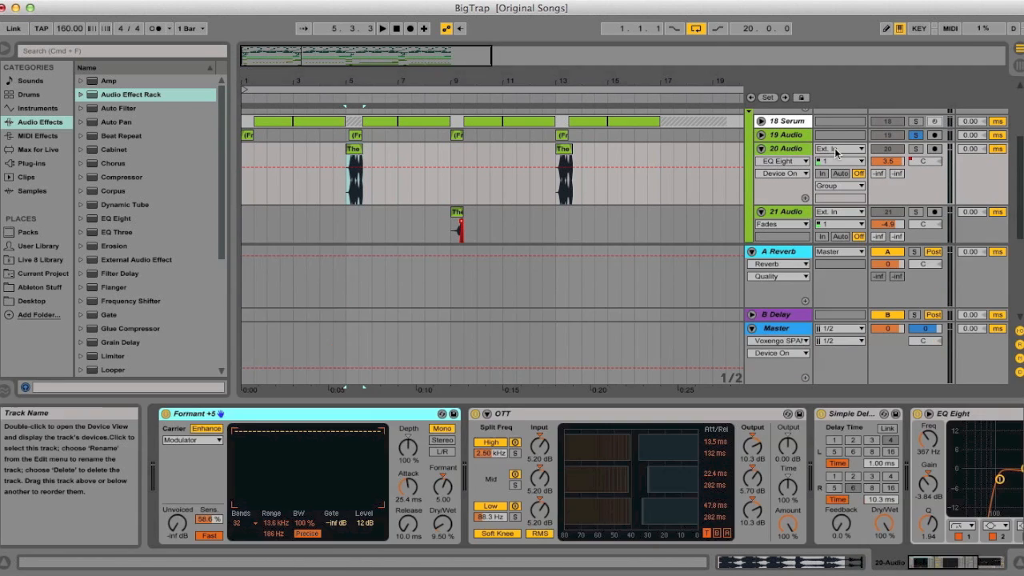
{"action": "left_click", "coordinate": [166, 413]}
{"action": "left_click", "coordinate": [474, 414]}
{"action": "left_click", "coordinate": [822, 414]}
{"action": "scroll", "coordinate": [822, 419], "scroll_direction": "right", "scroll_amount": 5}
{"action": "left_click", "coordinate": [700, 414]}
{"action": "scroll", "coordinate": [669, 450], "scroll_direction": "right", "scroll_amount": 3}
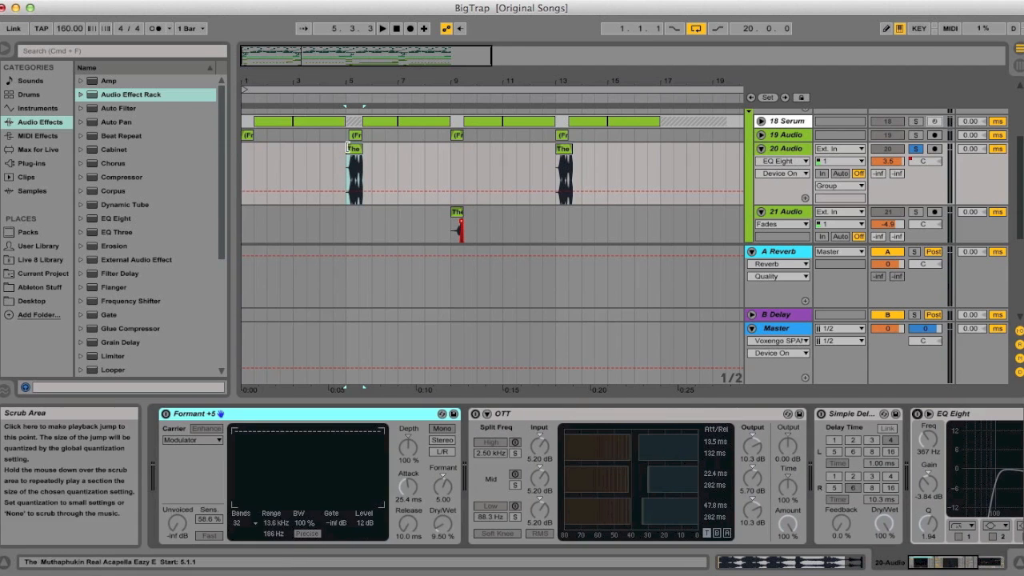
- Play the soloed 20 Audio vocal clip from bar 5 with its effects deactivated
{"action": "left_click", "coordinate": [344, 166]}
{"action": "key", "text": "space"}
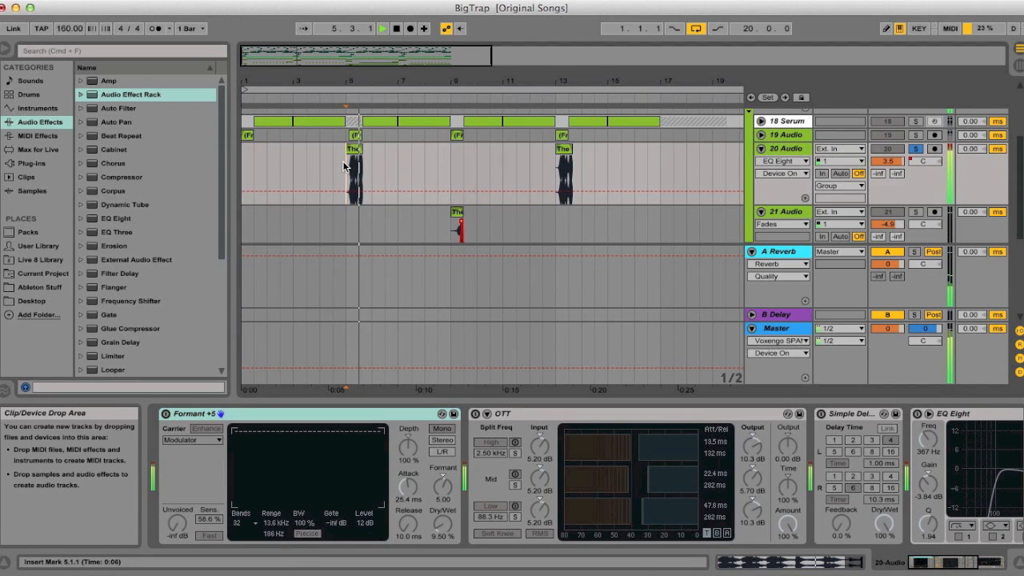
{"action": "key", "text": "space"}
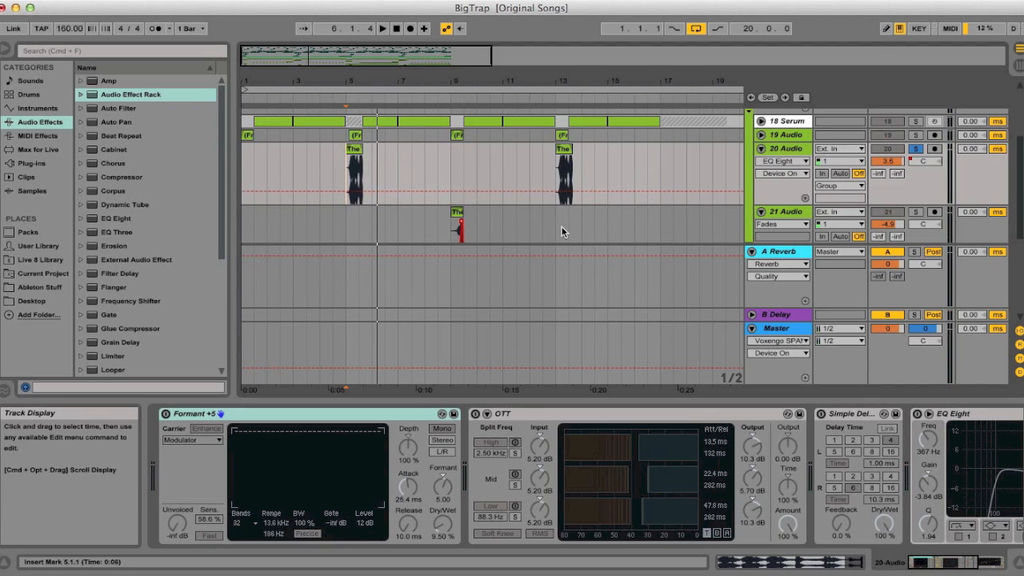
- Display the 20 Audio track's panning automation, followed by its track volume automation
{"action": "left_click", "coordinate": [923, 160]}
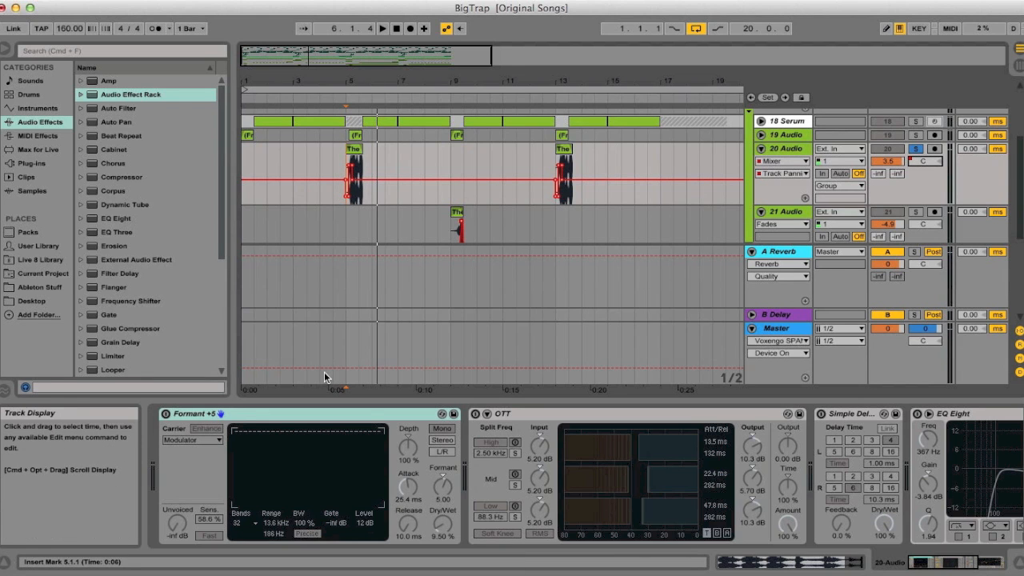
{"action": "left_click", "coordinate": [782, 173]}
{"action": "left_click", "coordinate": [840, 160]}
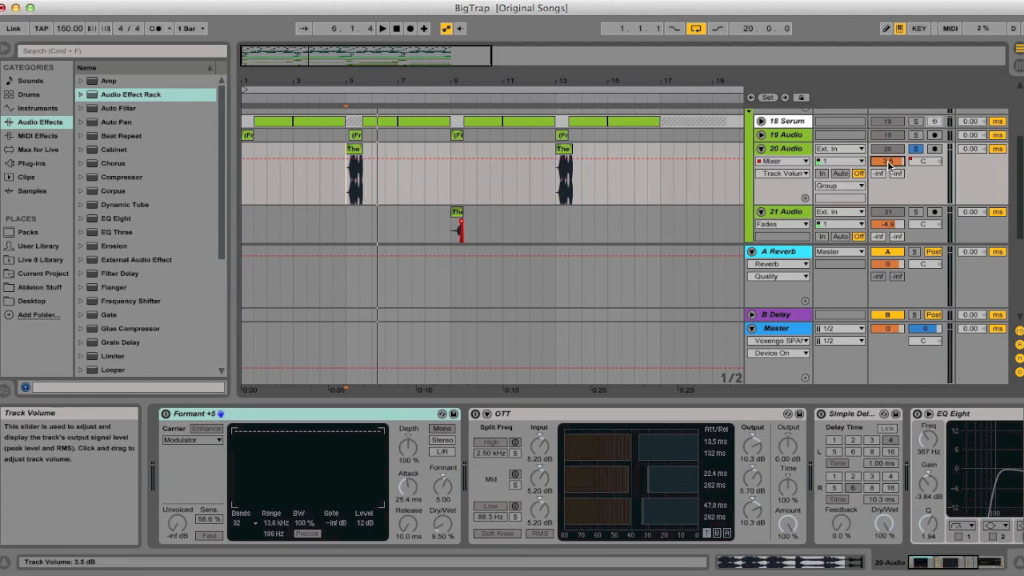
- Reactivate Formant +5 on 20 Audio and expand the Vocoder presets among the browser's audio effects
{"action": "left_click", "coordinate": [165, 414]}
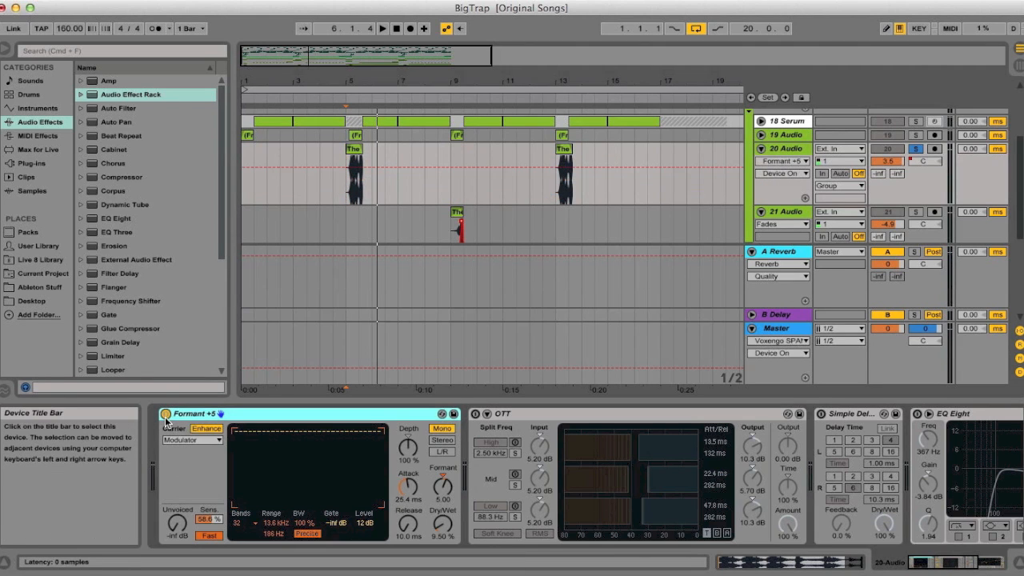
{"action": "scroll", "coordinate": [118, 307], "scroll_direction": "down", "scroll_amount": 5}
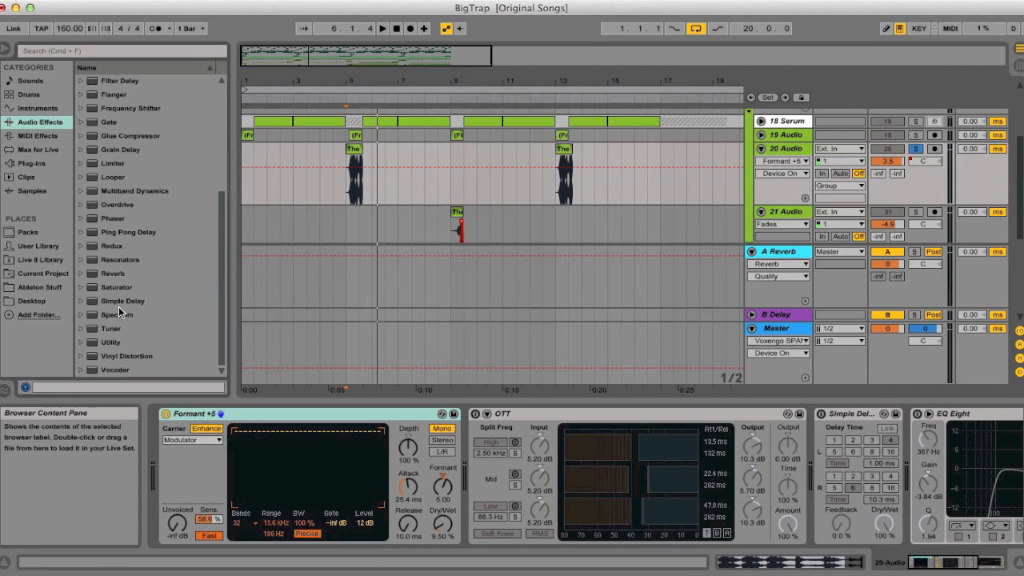
{"action": "left_click", "coordinate": [82, 365]}
{"action": "key", "text": "Right"}
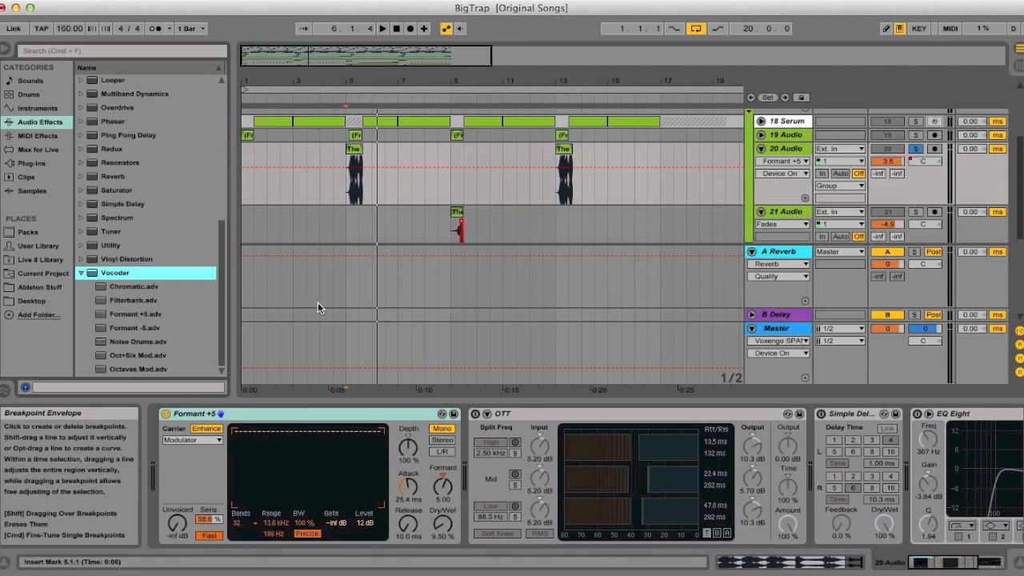
- Play the 20 Audio clips at bars 5 and 13 to hear the Formant +5 vocoder
{"action": "left_click", "coordinate": [346, 186]}
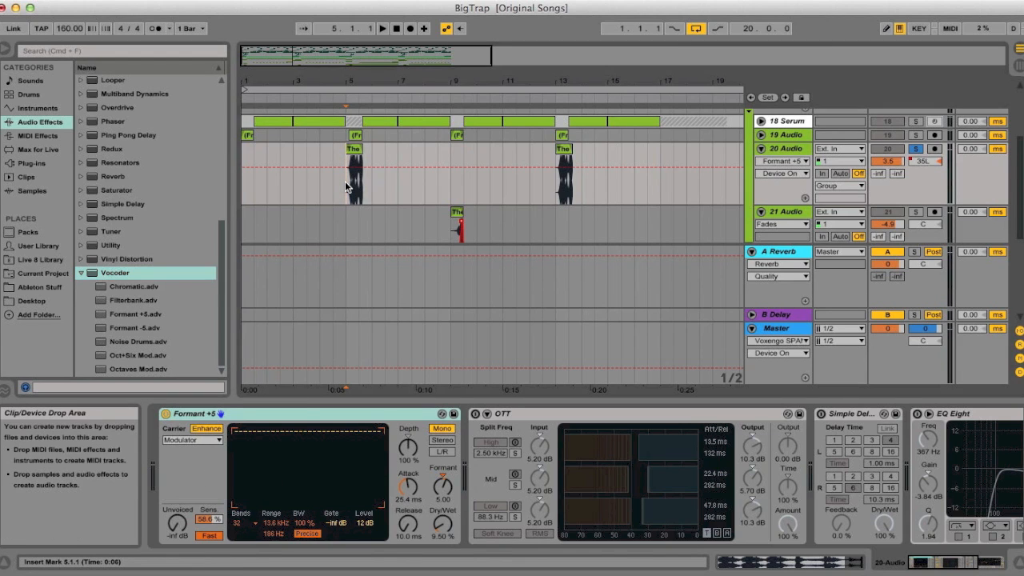
{"action": "key", "text": "space"}
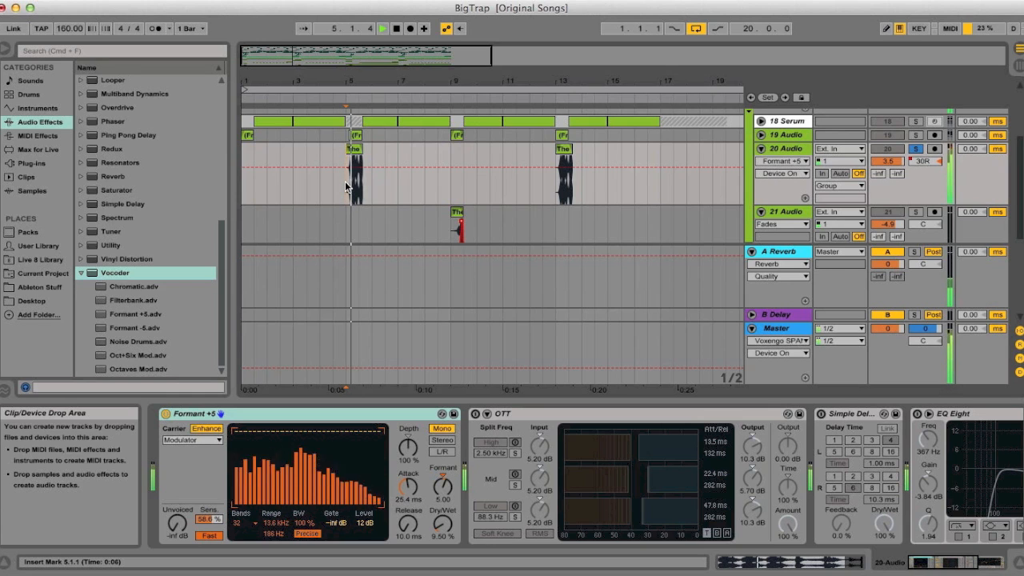
{"action": "key", "text": "space"}
{"action": "left_click", "coordinate": [556, 196]}
{"action": "key", "text": "space"}
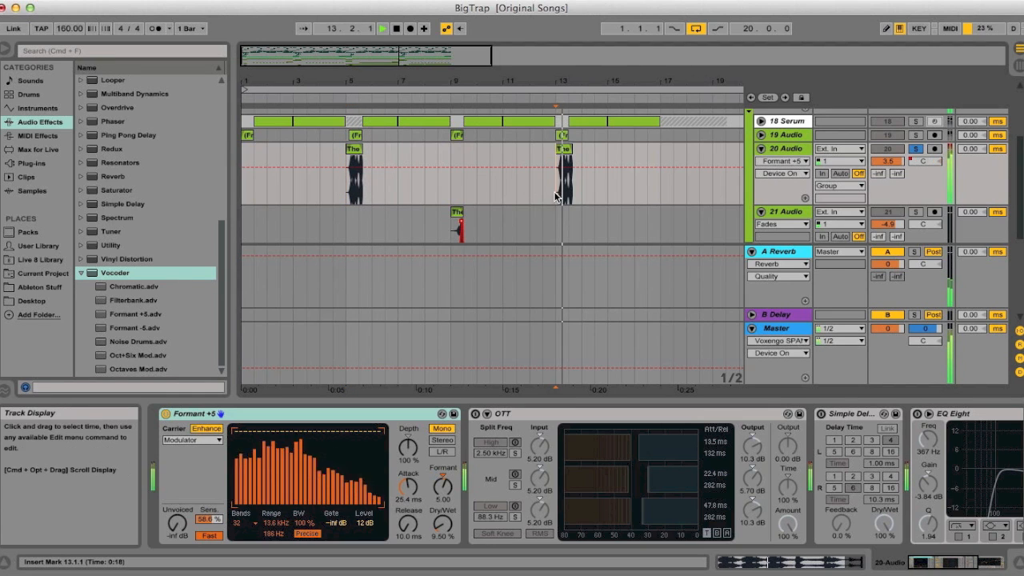
- Reactivate OTT on 20 Audio, collapse the Vocoder presets and expand the Multiband Dynamics presets in the browser
{"action": "left_click", "coordinate": [475, 413]}
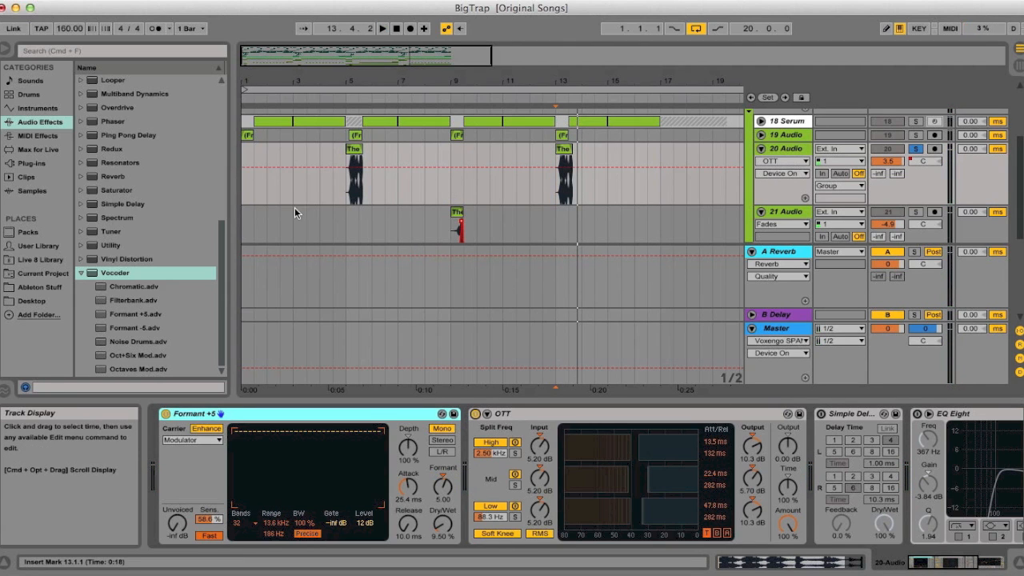
{"action": "left_click", "coordinate": [81, 273]}
{"action": "scroll", "coordinate": [97, 250], "scroll_direction": "up", "scroll_amount": 3}
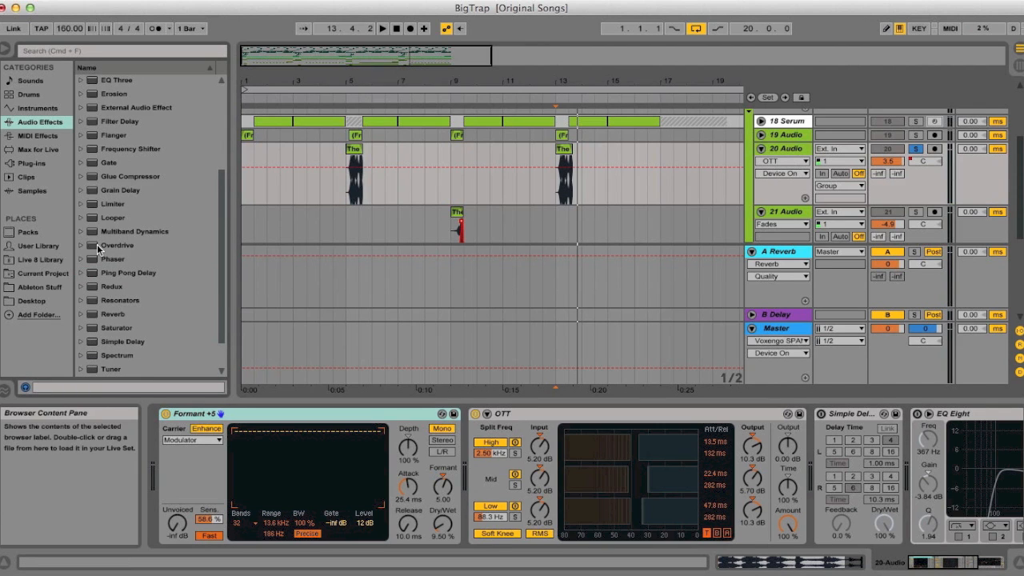
{"action": "left_click", "coordinate": [81, 231]}
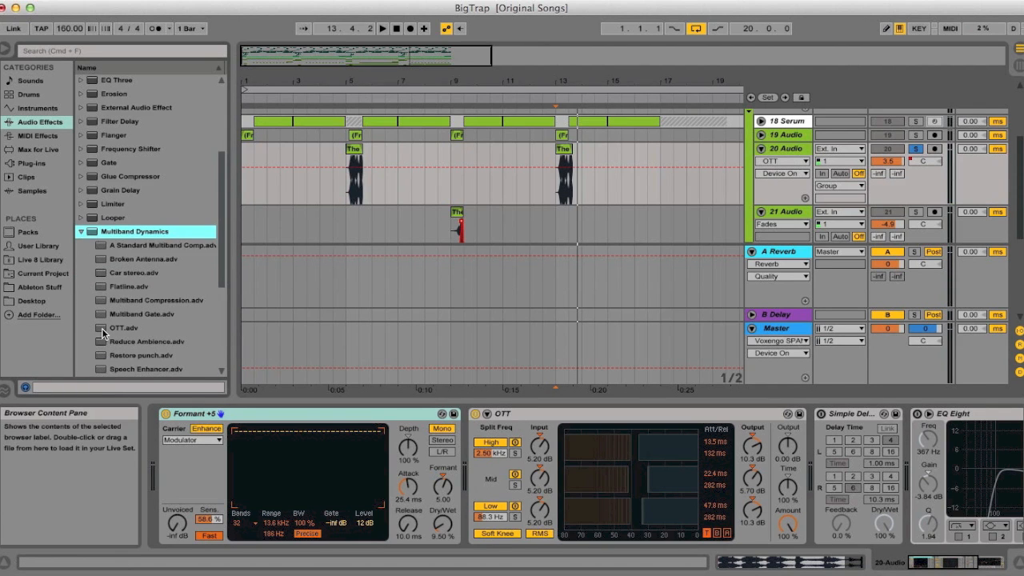
- Play the 20 Audio clips at bars 5 and 13 with OTT active
{"action": "left_click", "coordinate": [345, 199]}
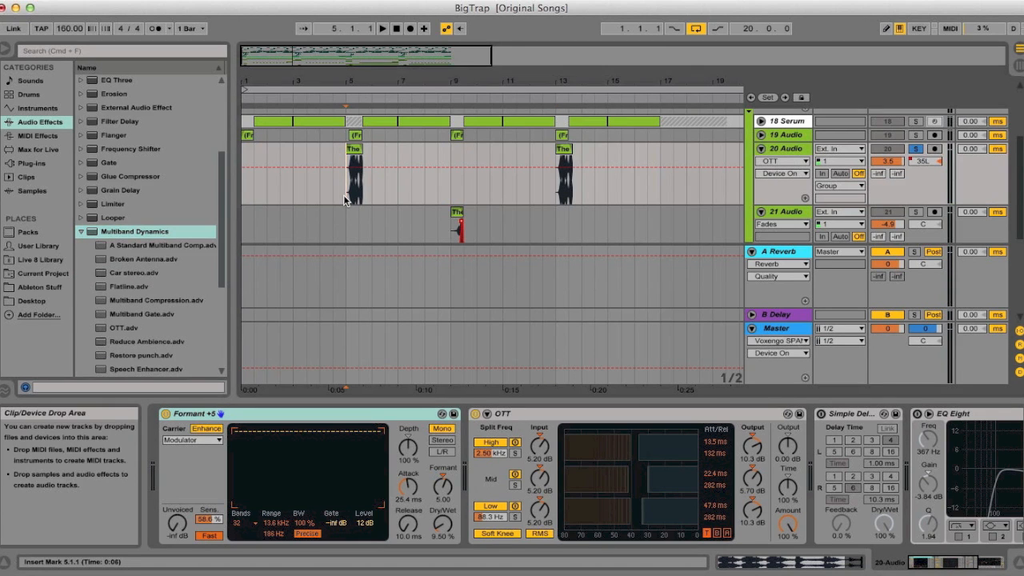
{"action": "key", "text": "space"}
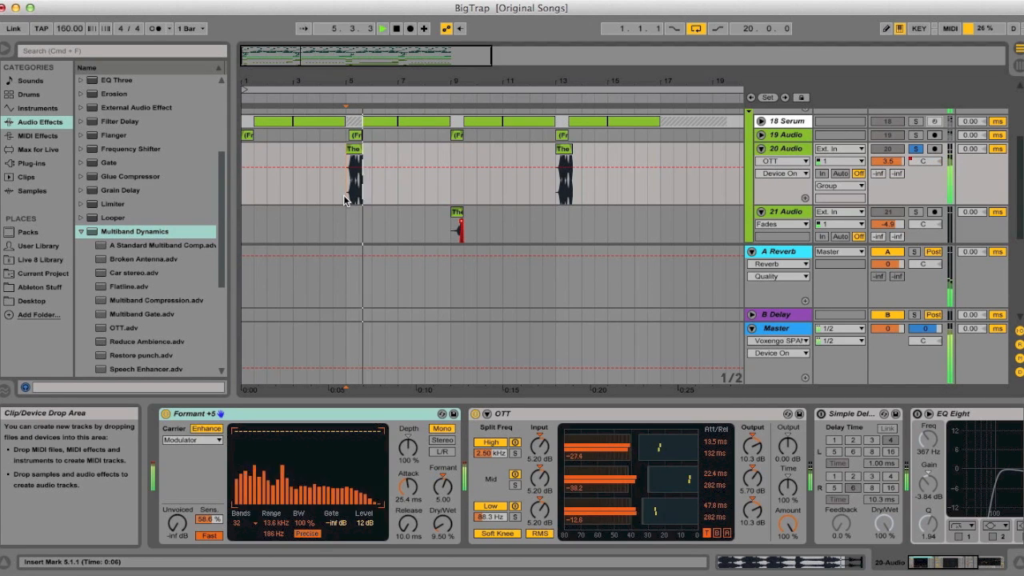
{"action": "left_click", "coordinate": [554, 184]}
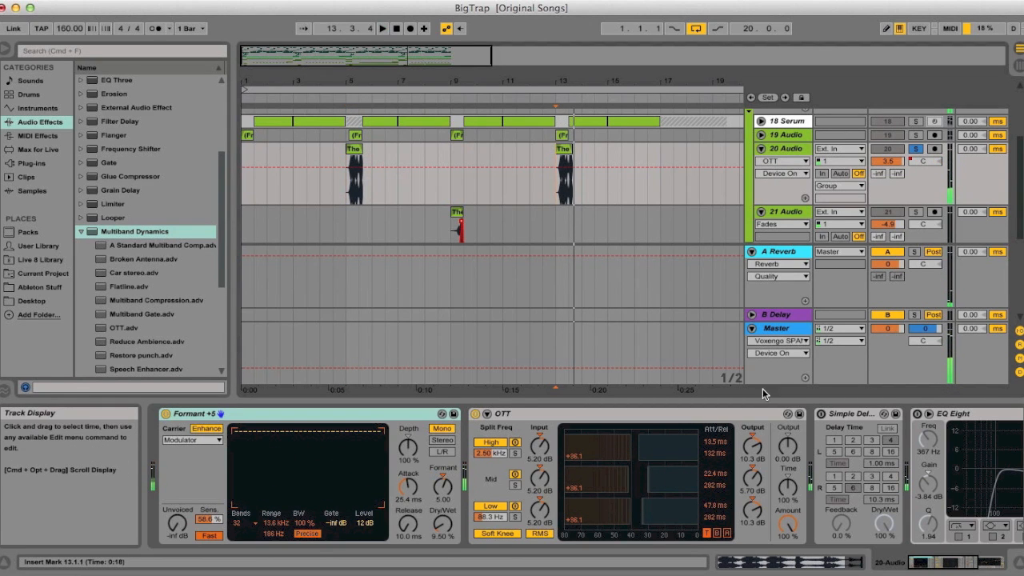
- Reactivate Simple Delay in the 20 Audio device chain
{"action": "key", "text": "Delete"}
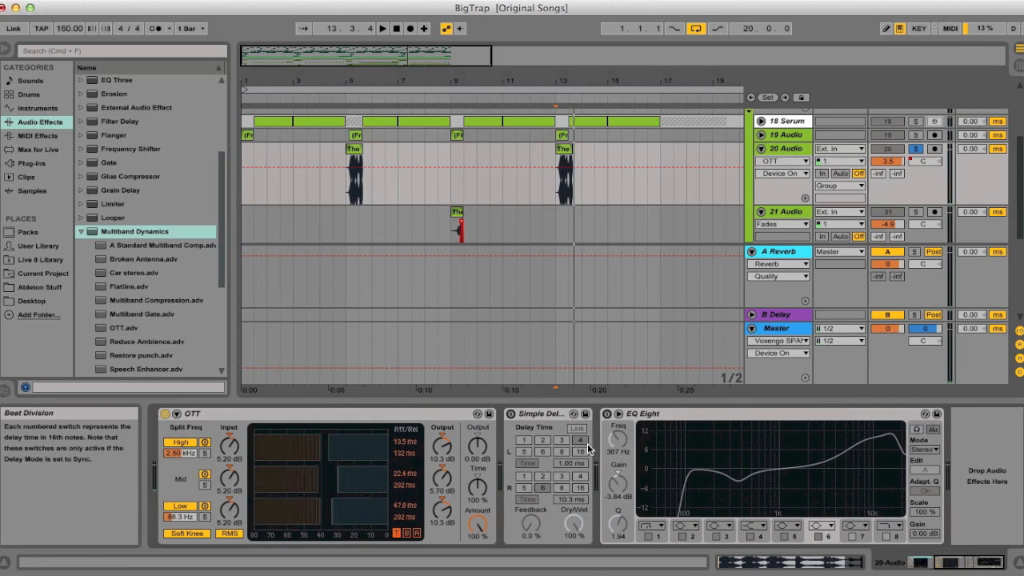
{"action": "left_click", "coordinate": [514, 417]}
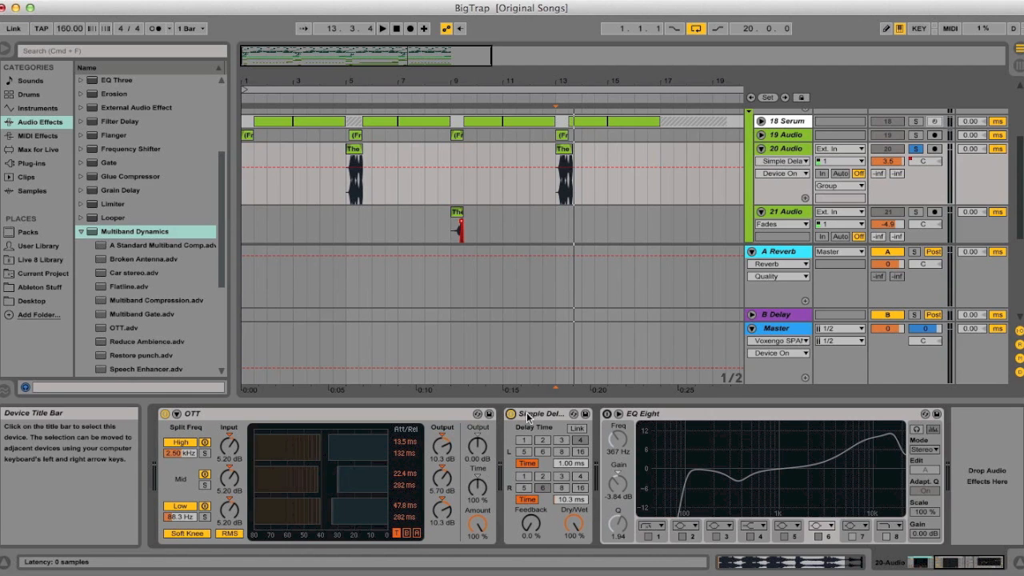
- Play the 20 Audio clip at bar 5 with Simple Delay active, and replay it after reactivating EQ Eight
{"action": "left_click", "coordinate": [347, 193]}
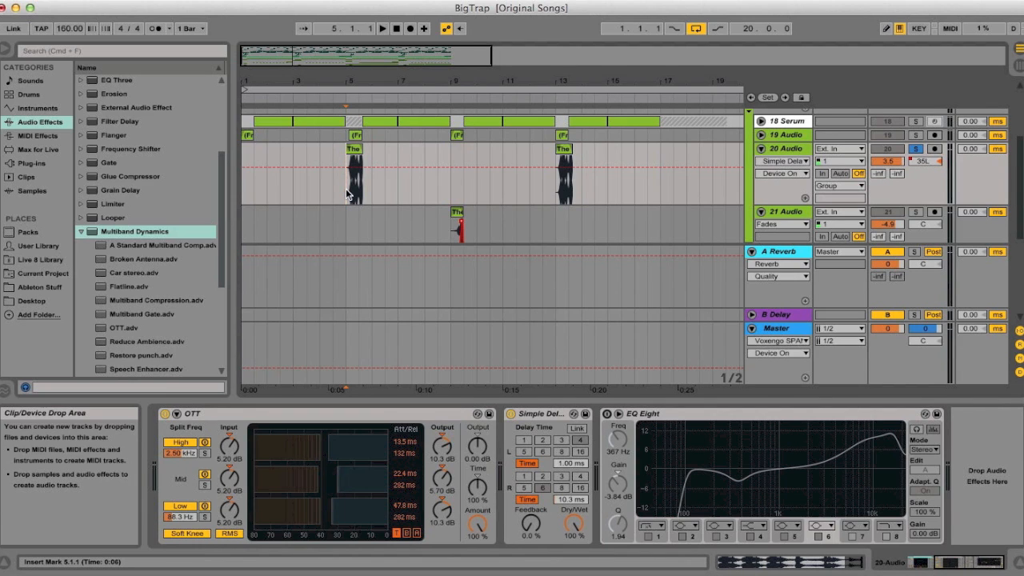
{"action": "key", "text": "space"}
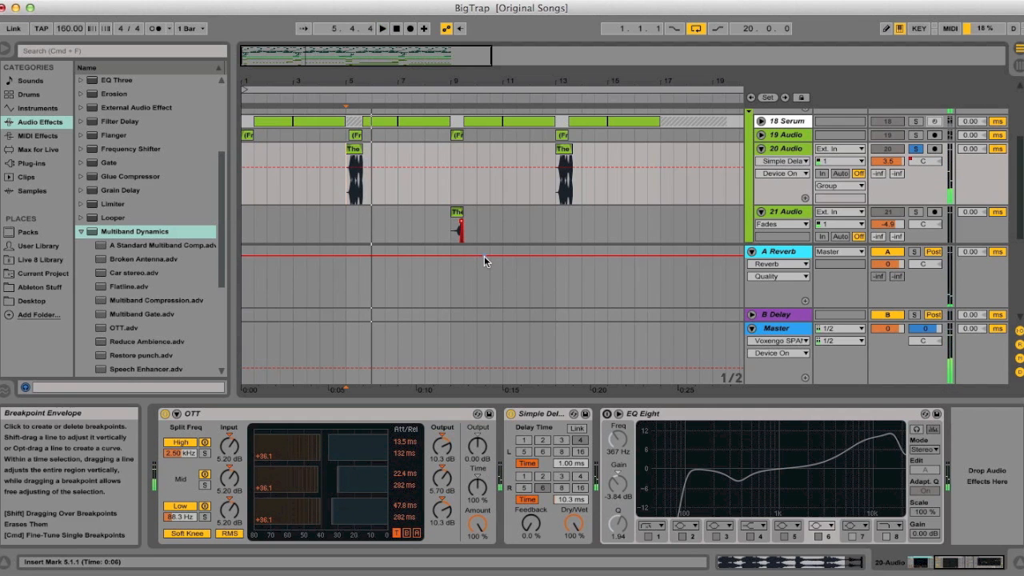
{"action": "left_click", "coordinate": [607, 415]}
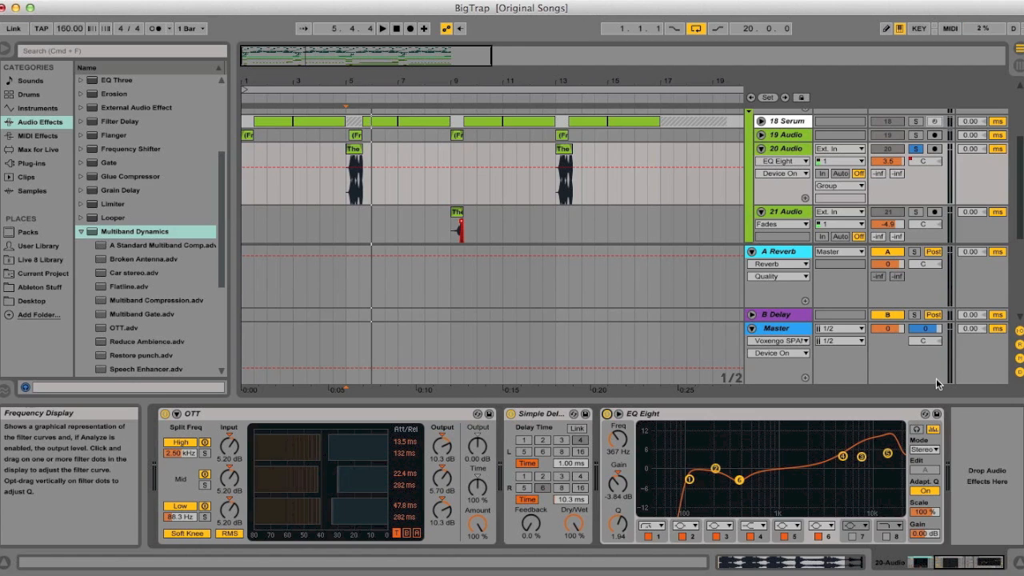
{"action": "left_click", "coordinate": [347, 188]}
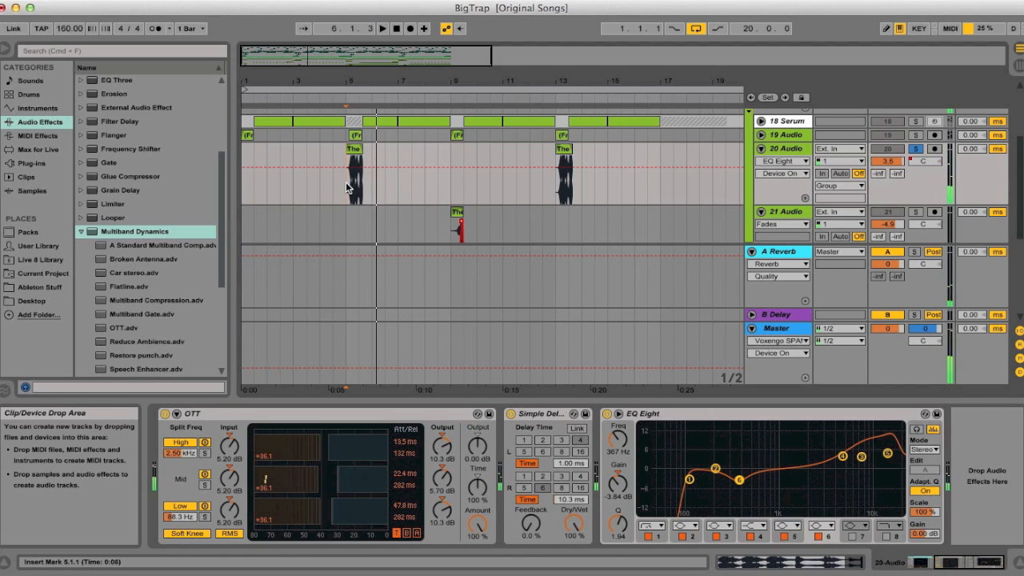
- Fold the 20 Audio track, solo 21 Audio and show its device chain
{"action": "key", "text": "super+alt+l"}
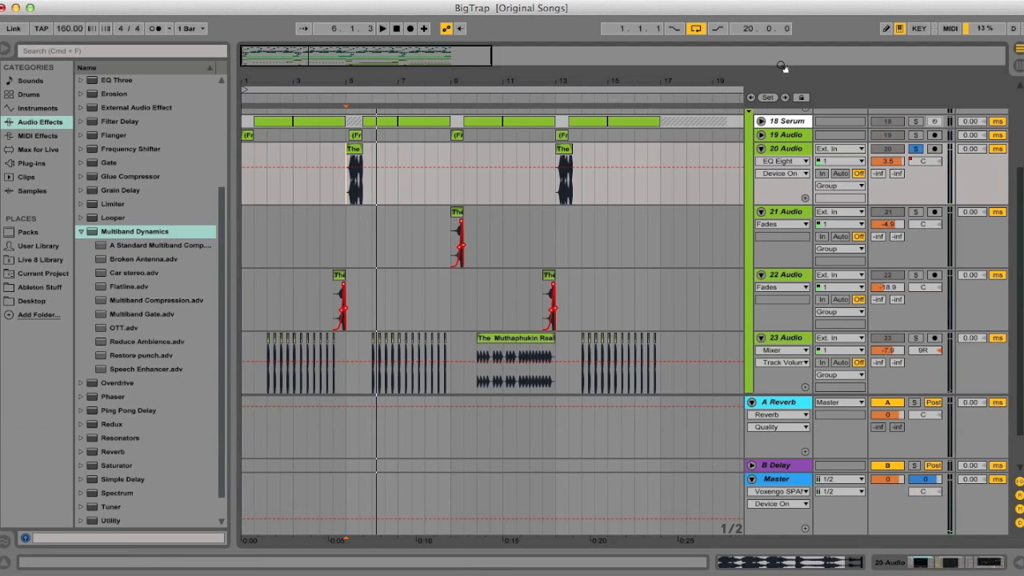
{"action": "left_click", "coordinate": [761, 149]}
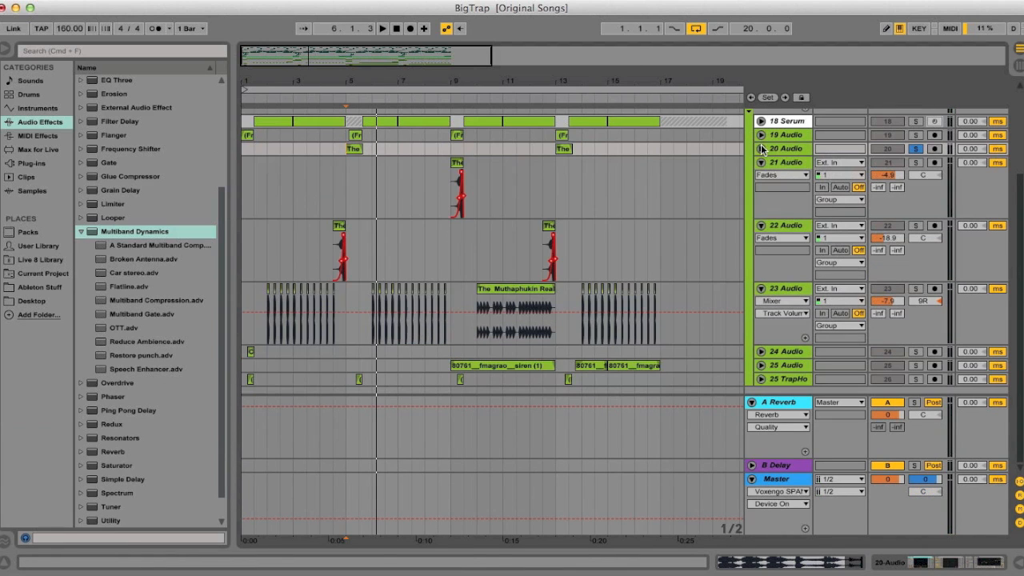
{"action": "left_click", "coordinate": [333, 247]}
{"action": "left_click", "coordinate": [450, 193]}
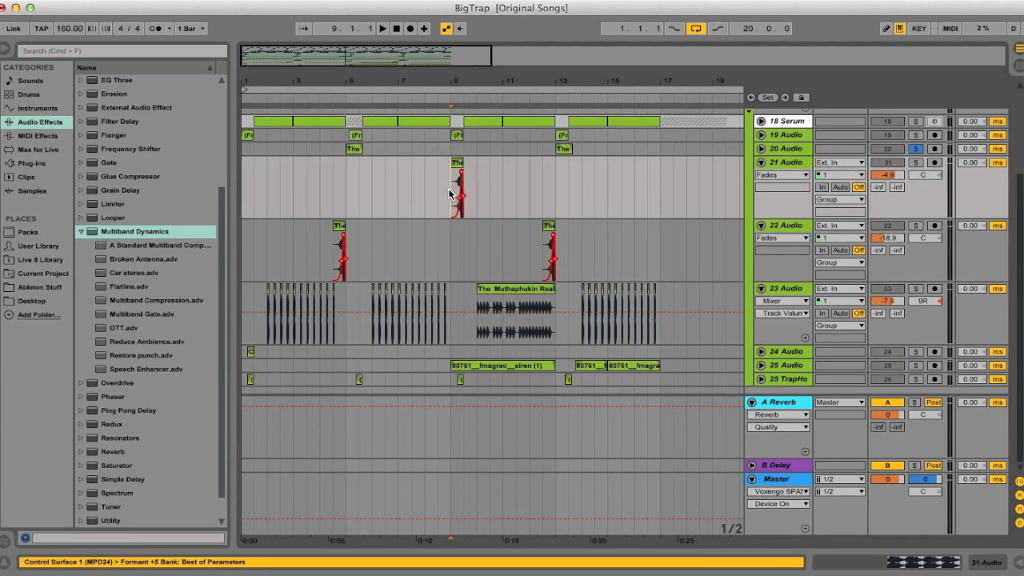
{"action": "left_click", "coordinate": [781, 164]}
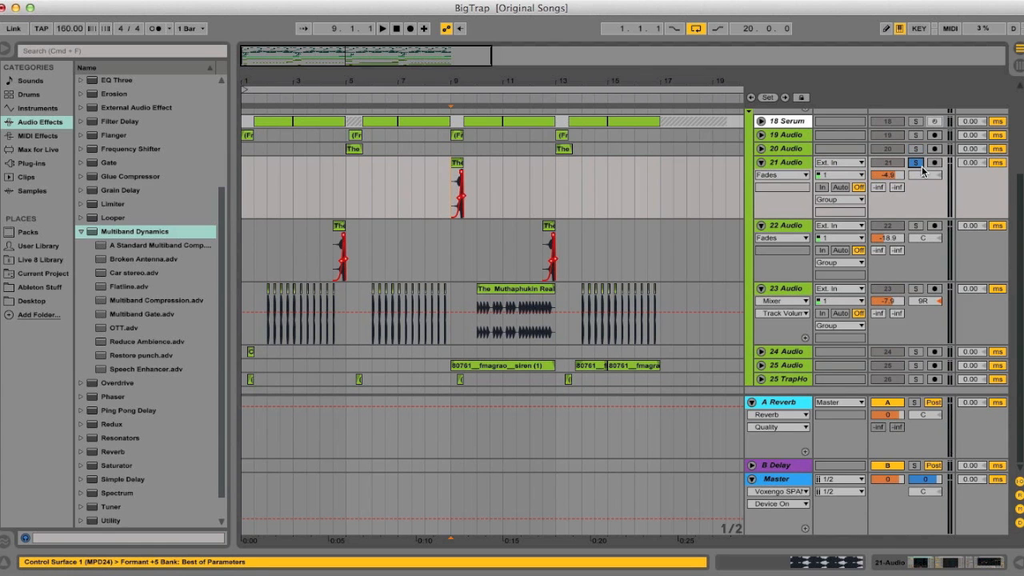
{"action": "double_click", "coordinate": [777, 163]}
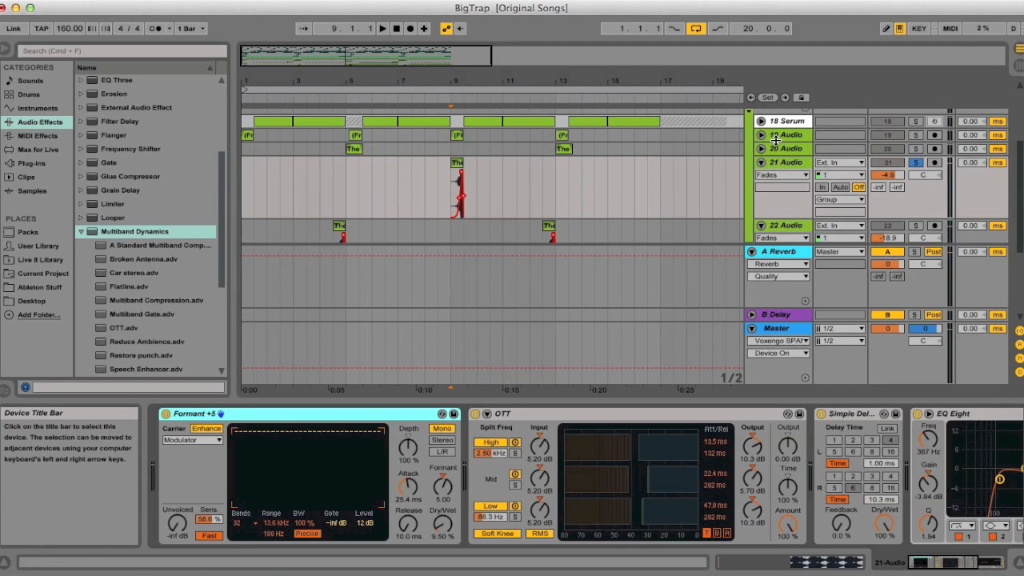
- Open the 21 Audio clip at bar 9 in the clip view and play it soloed
{"action": "scroll", "coordinate": [433, 181], "scroll_direction": "down", "scroll_amount": 1}
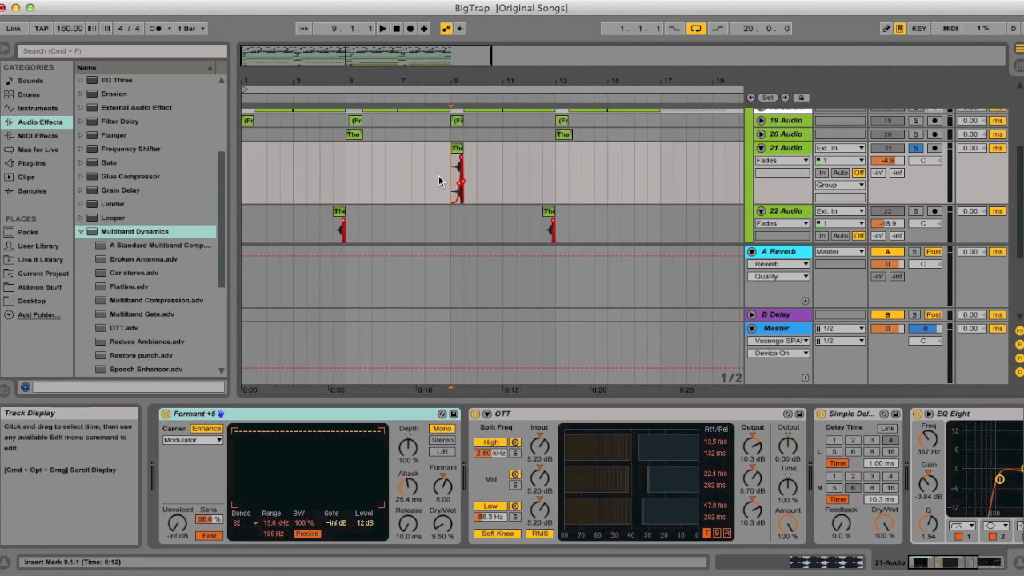
{"action": "left_click", "coordinate": [456, 150]}
{"action": "double_click", "coordinate": [456, 150]}
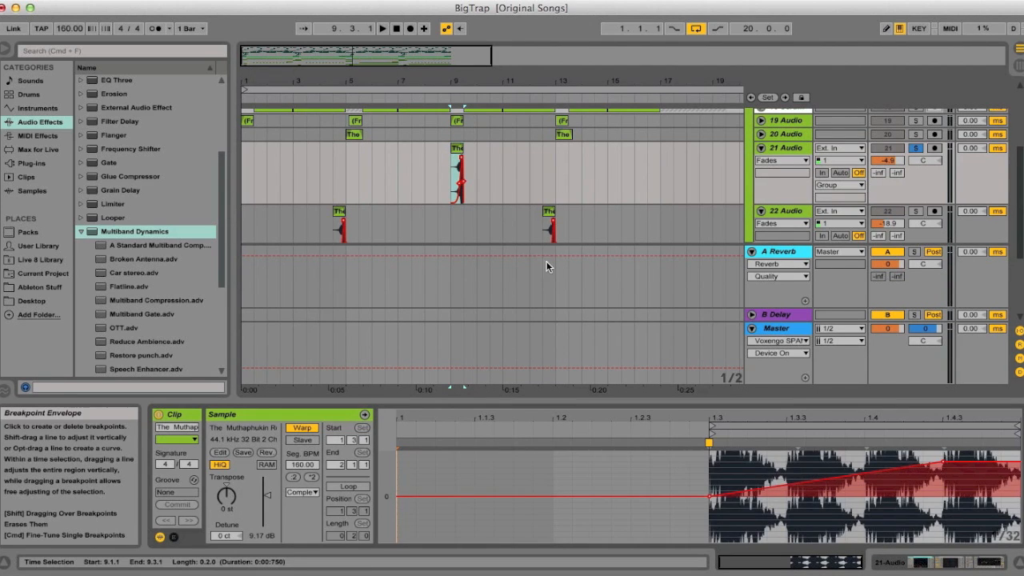
{"action": "scroll", "coordinate": [517, 216], "scroll_direction": "down", "scroll_amount": 1}
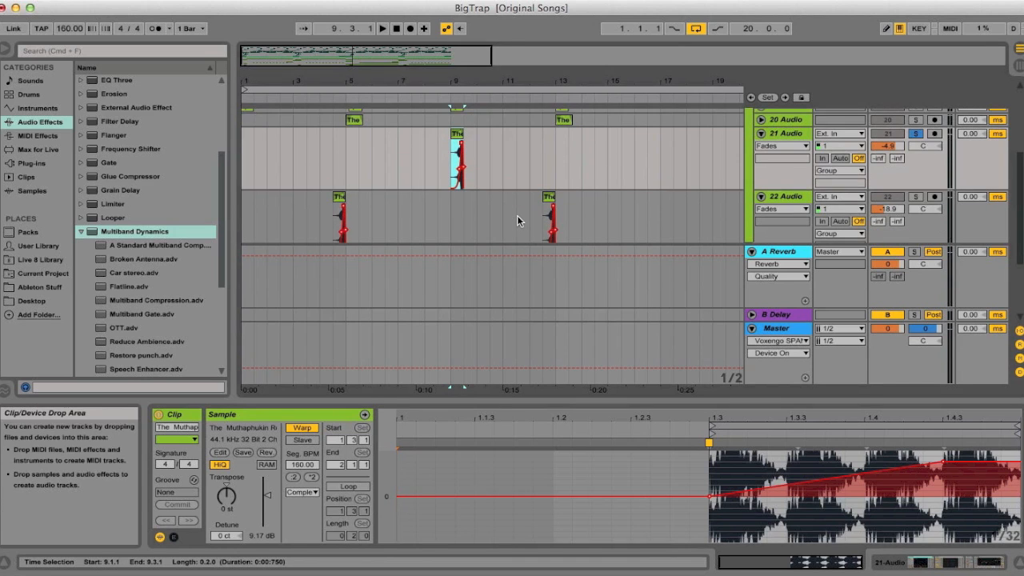
{"action": "scroll", "coordinate": [517, 215], "scroll_direction": "up", "scroll_amount": 1}
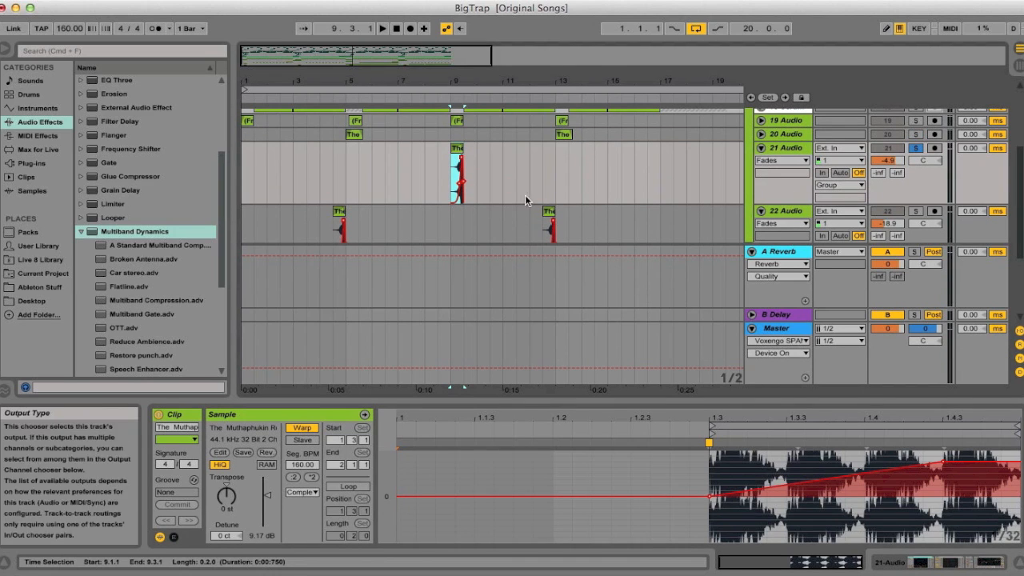
{"action": "key", "text": "space"}
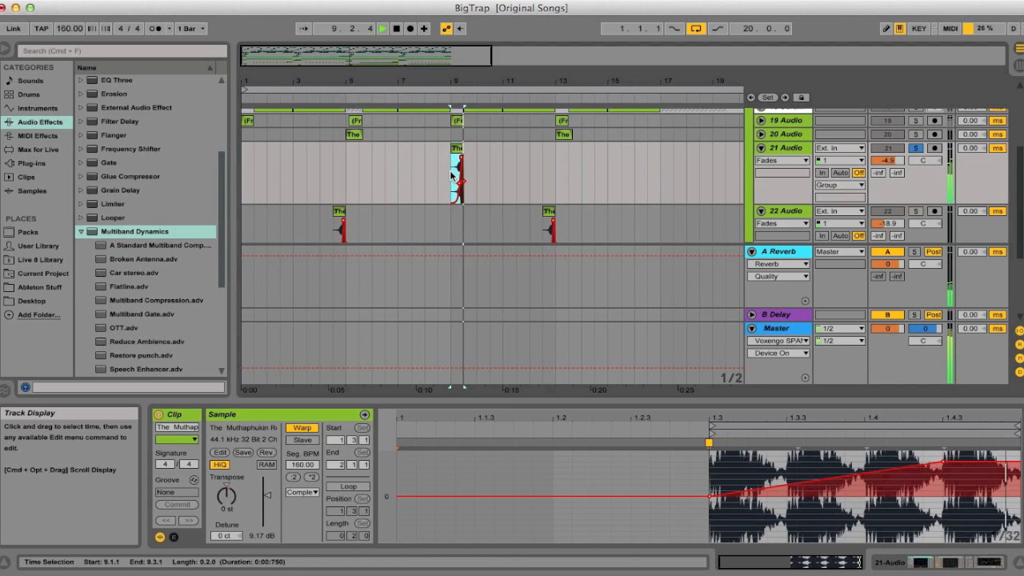
- Review the effects in the 21 Audio device chain from Formant +5 through EQ Eight
{"action": "left_click", "coordinate": [762, 160]}
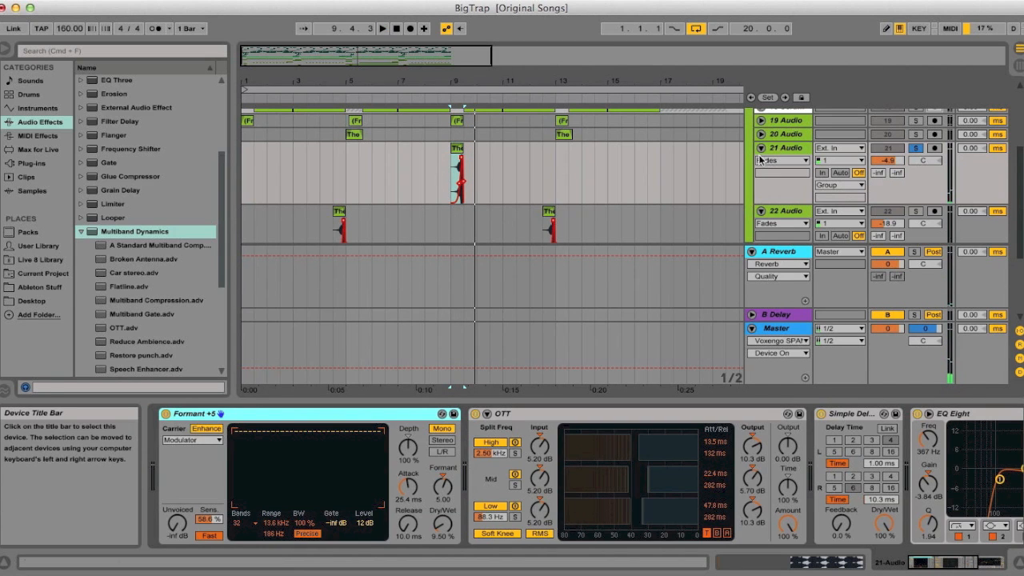
{"action": "scroll", "coordinate": [420, 504], "scroll_direction": "right", "scroll_amount": 5}
{"action": "scroll", "coordinate": [420, 504], "scroll_direction": "left", "scroll_amount": 5}
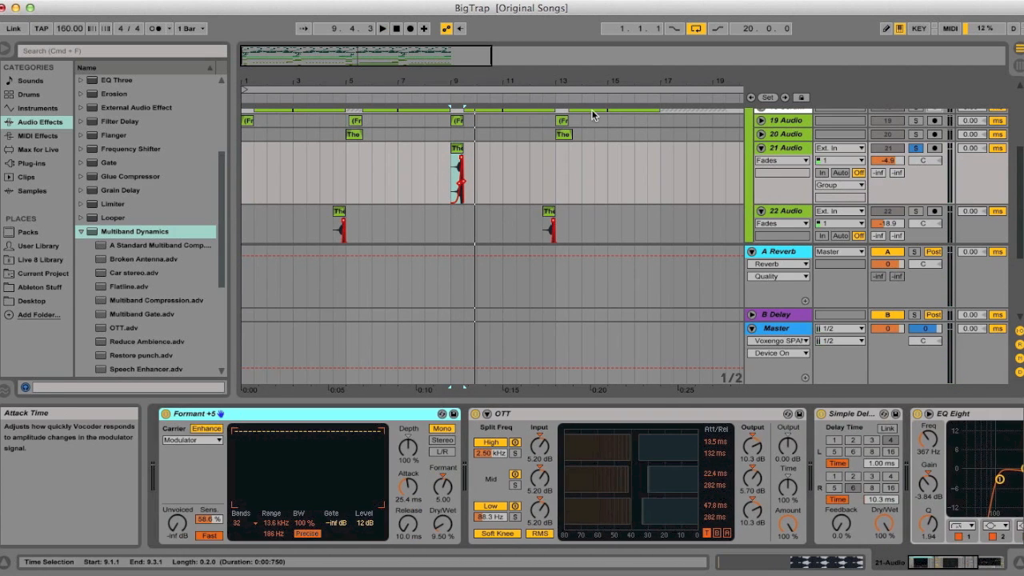
- Fold the 21 Audio track and solo 22 Audio
{"action": "left_click", "coordinate": [761, 148]}
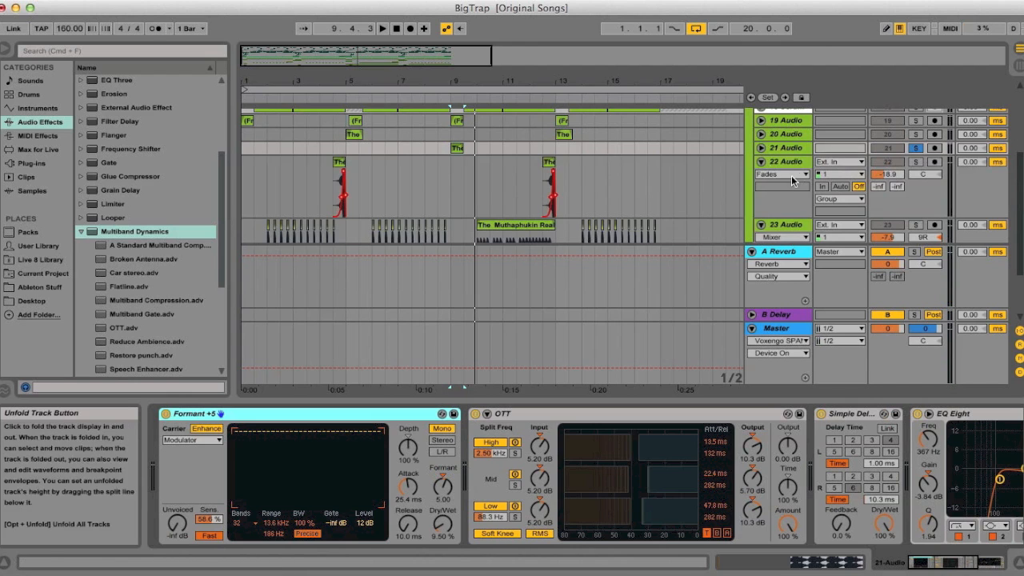
{"action": "left_click", "coordinate": [784, 164]}
{"action": "left_click", "coordinate": [916, 162]}
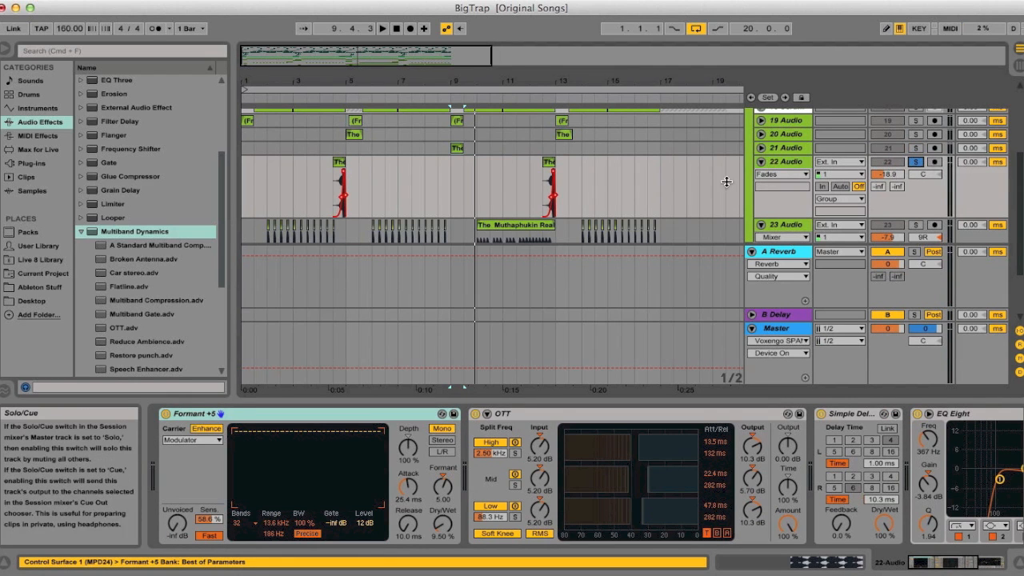
- Play the 22 Audio clips at bars 4 and 12, and open the bar 4 clip's sample details
{"action": "left_click", "coordinate": [330, 190]}
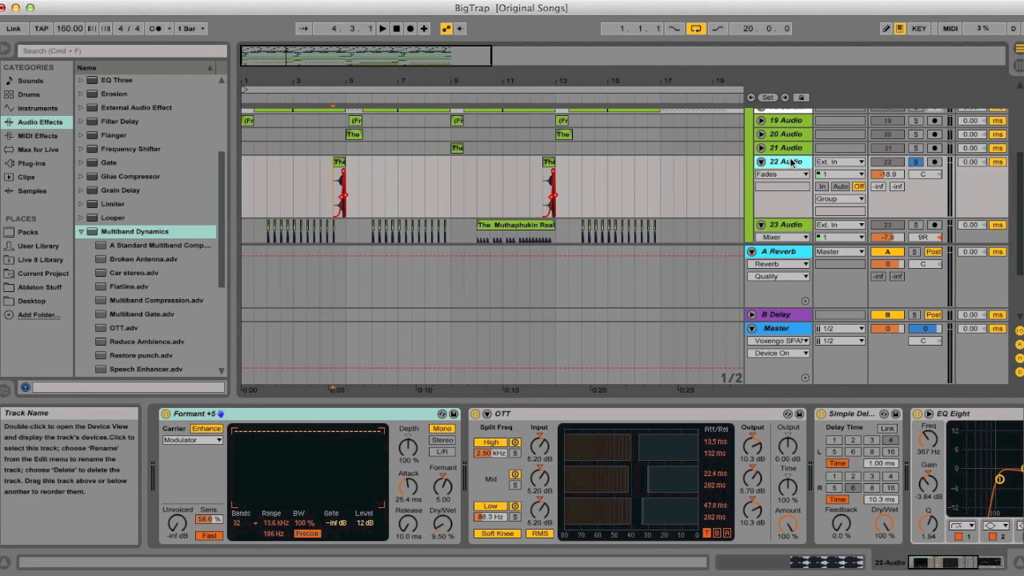
{"action": "key", "text": "space"}
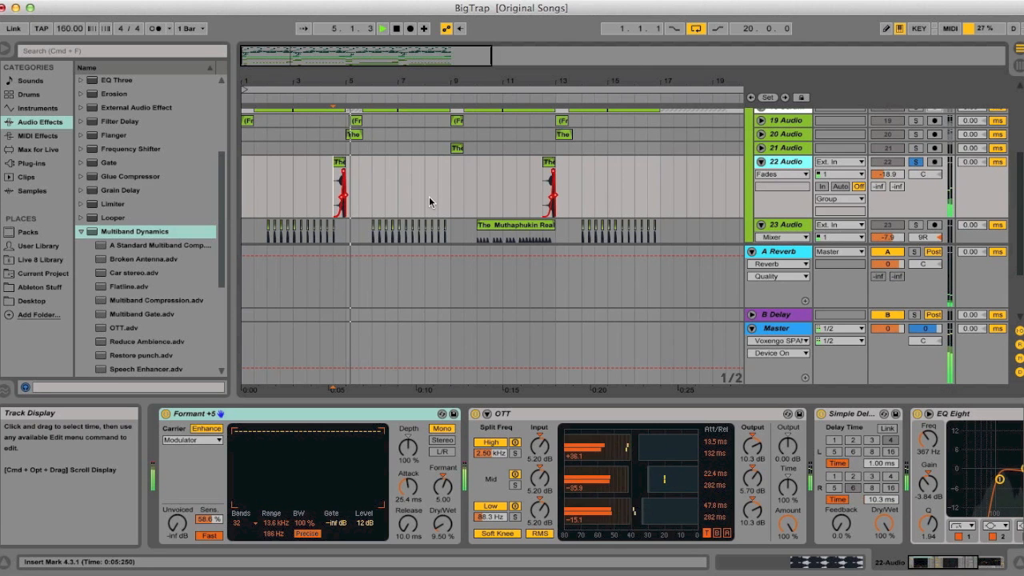
{"action": "key", "text": "space"}
{"action": "left_click", "coordinate": [543, 200]}
{"action": "key", "text": "space"}
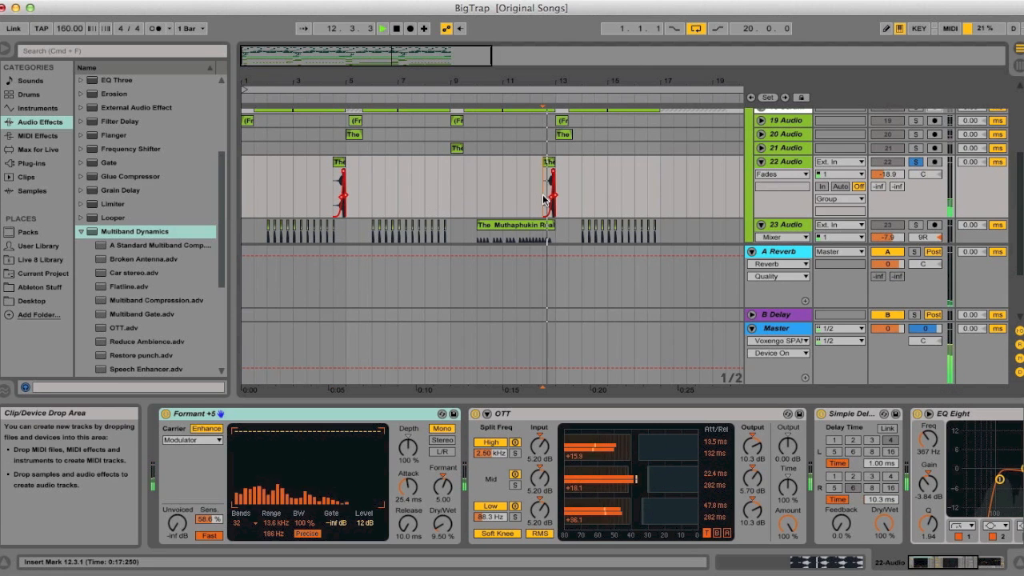
{"action": "double_click", "coordinate": [340, 162]}
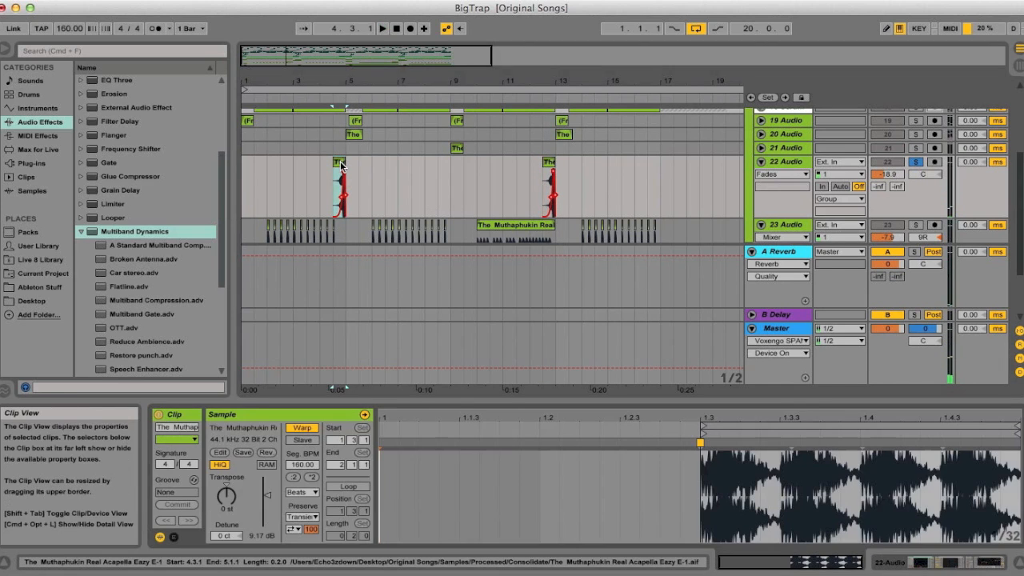
- Fold the 22 Audio track and solo 23 Audio with its device chain shown
{"action": "scroll", "coordinate": [452, 160], "scroll_direction": "down", "scroll_amount": 2}
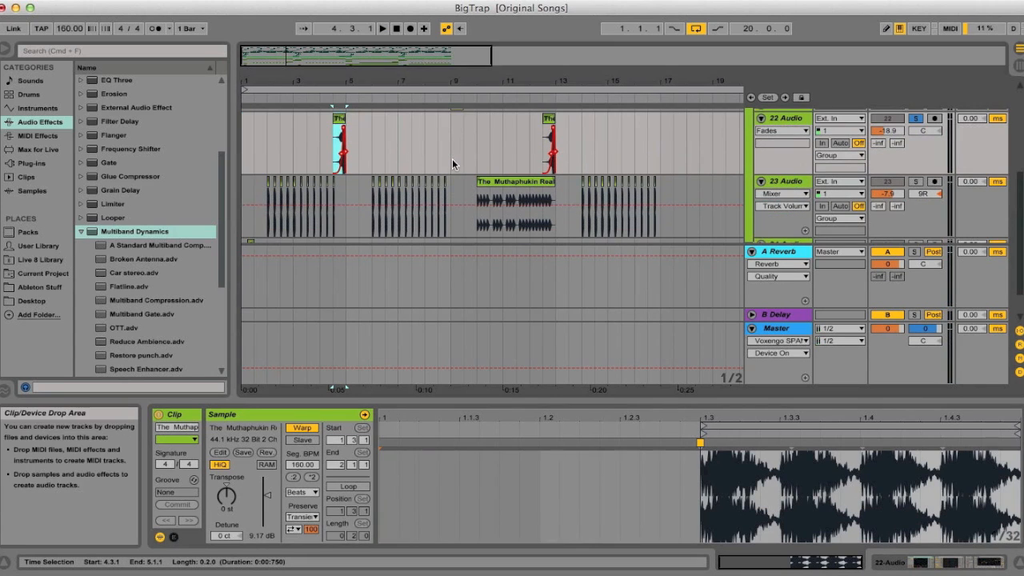
{"action": "left_click", "coordinate": [761, 117]}
{"action": "left_click", "coordinate": [833, 156]}
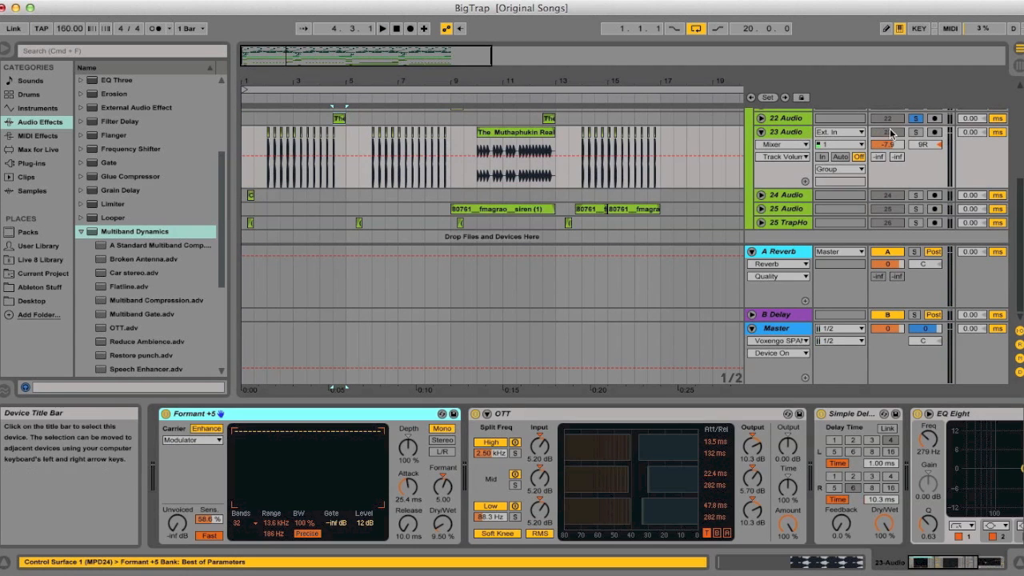
- Play the chopped vocal clips on 23 Audio starting at bar 2
{"action": "left_click", "coordinate": [263, 183]}
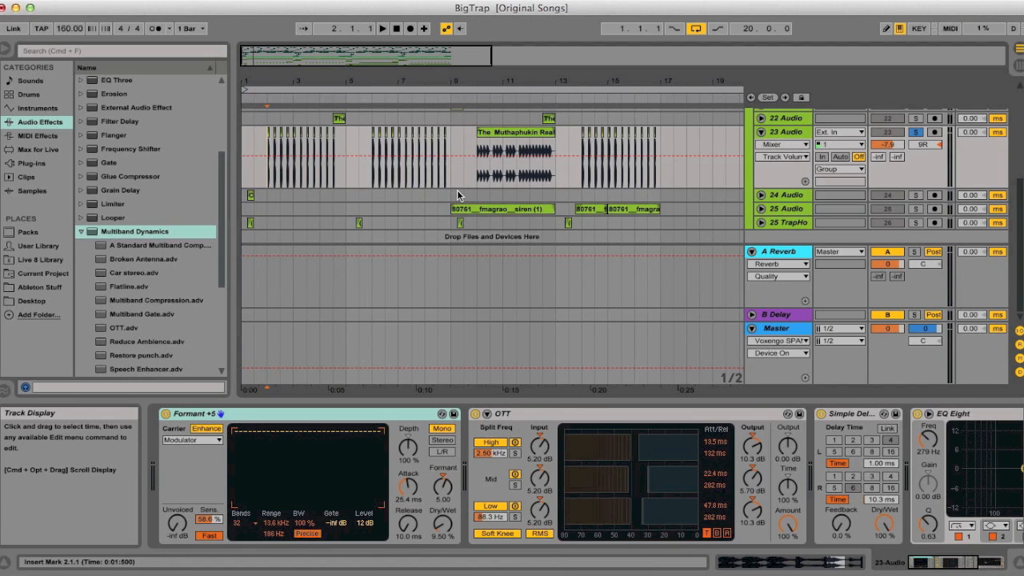
{"action": "key", "text": "space"}
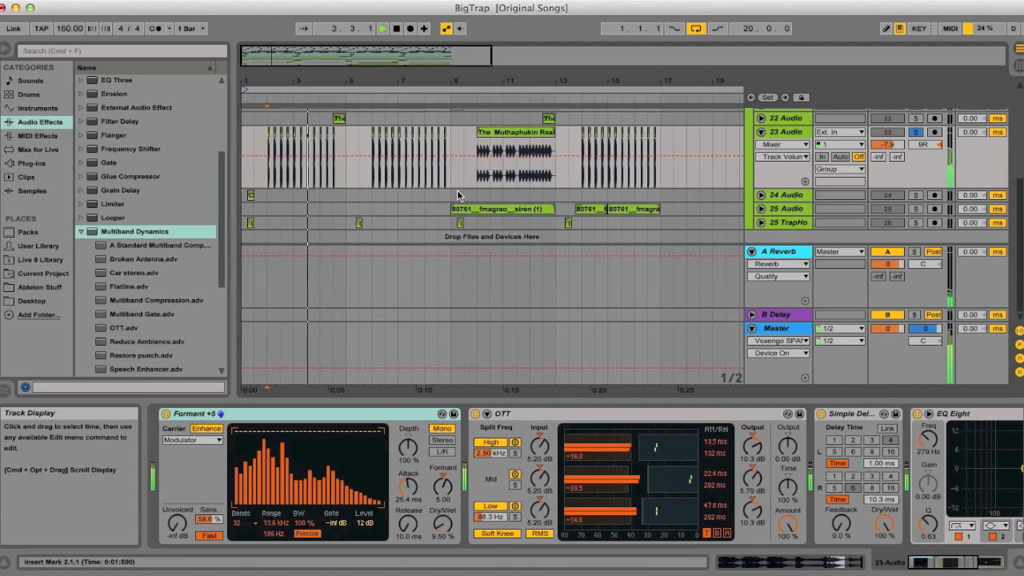
{"action": "key", "text": "space"}
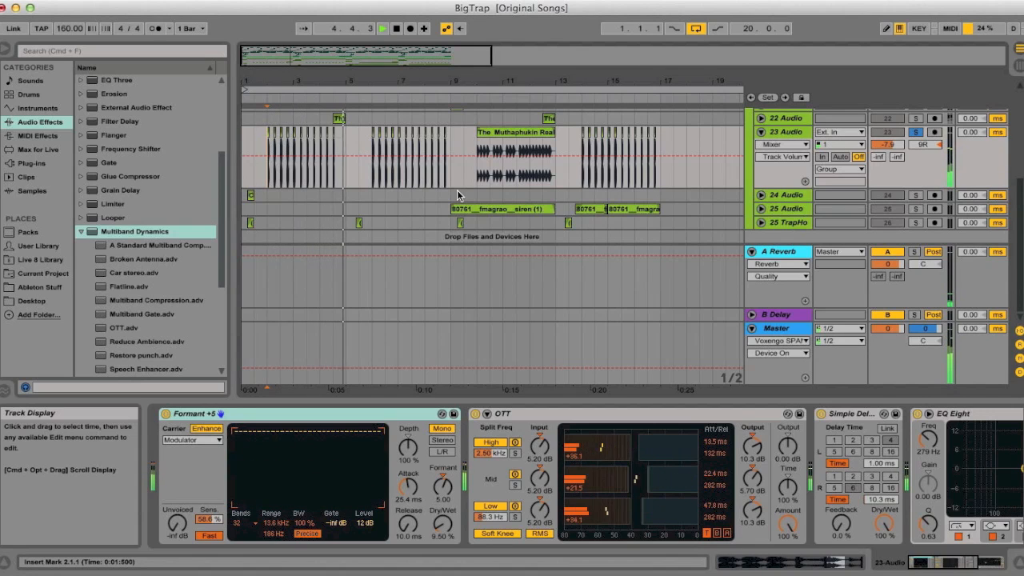
- Open the 23 Audio clip at bar 10 and check its sample settings and volume envelope
{"action": "left_click", "coordinate": [475, 181]}
{"action": "double_click", "coordinate": [480, 181]}
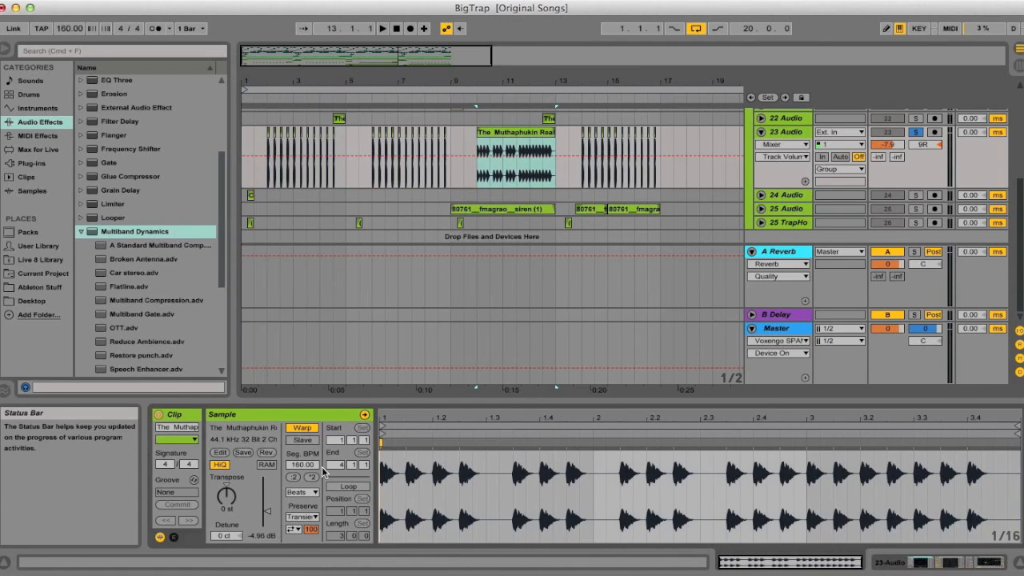
{"action": "left_click", "coordinate": [174, 536]}
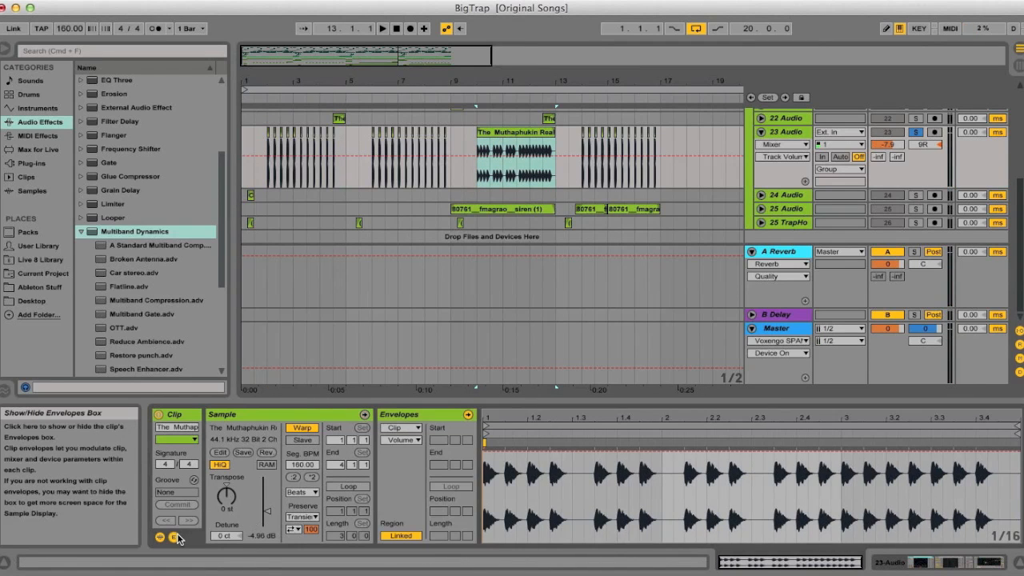
{"action": "left_click", "coordinate": [174, 537]}
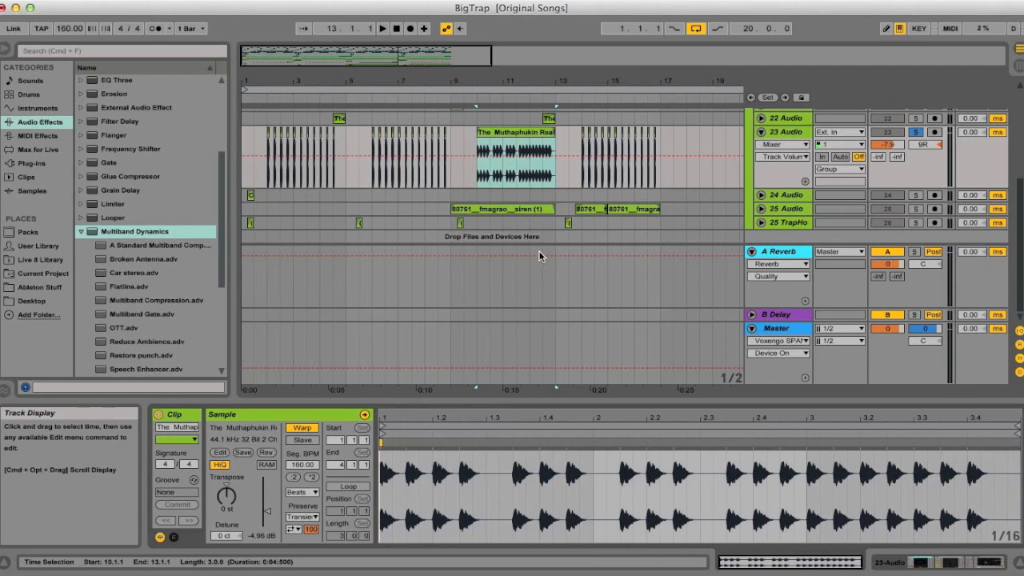
- Play the 23 Audio clip starting at bar 10
{"action": "left_click", "coordinate": [481, 146]}
{"action": "key", "text": "space"}
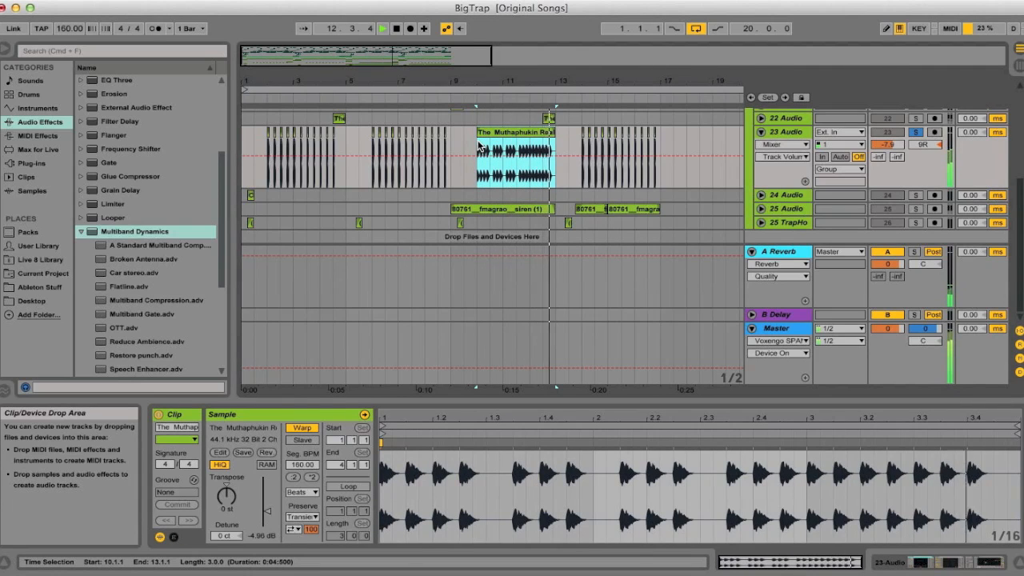
{"action": "key", "text": "space"}
- Play the chopped 23 Audio clips from bar 14, and hide the clip view to show more tracks
{"action": "left_click", "coordinate": [580, 146]}
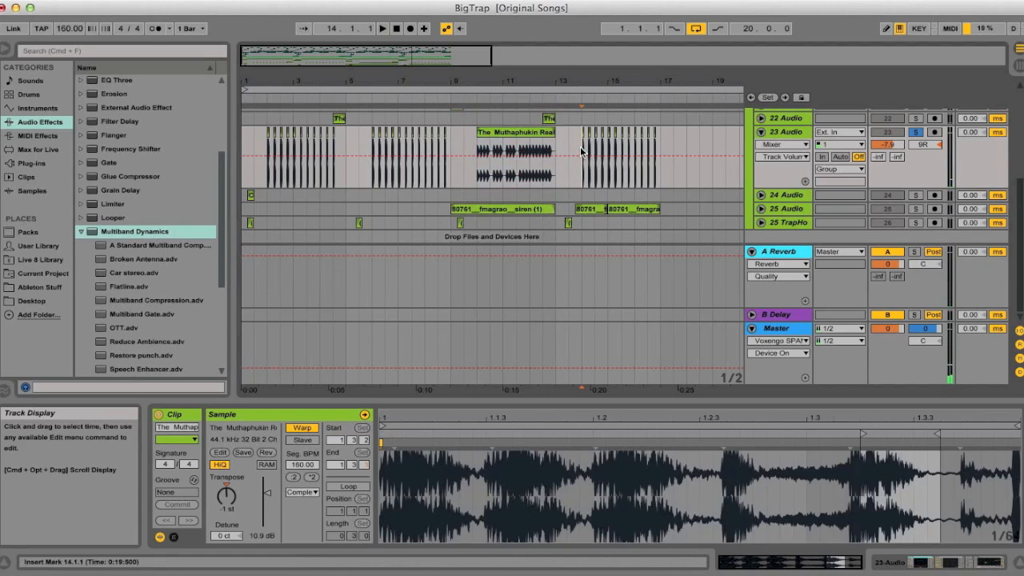
{"action": "key", "text": "space"}
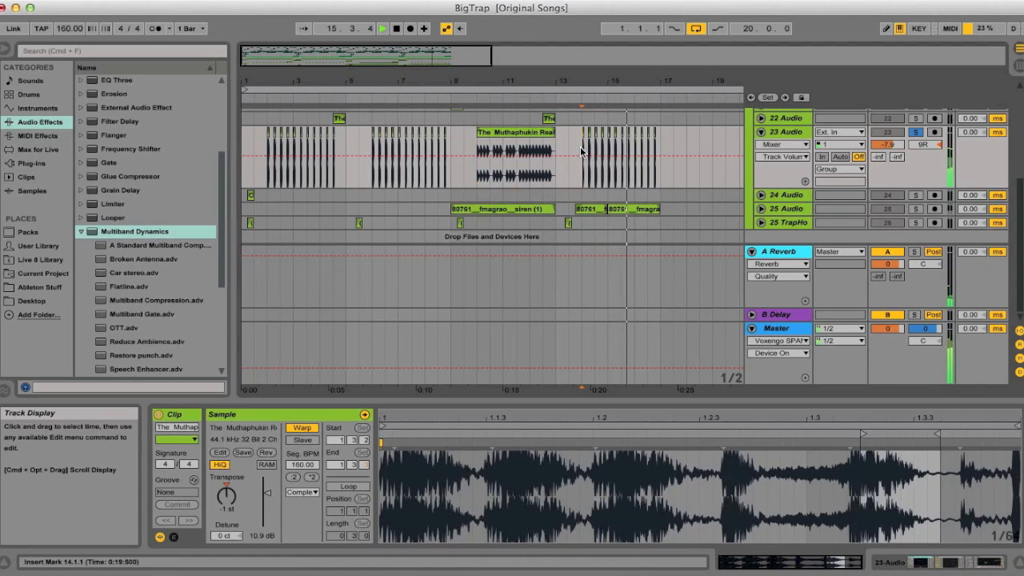
{"action": "key", "text": "space"}
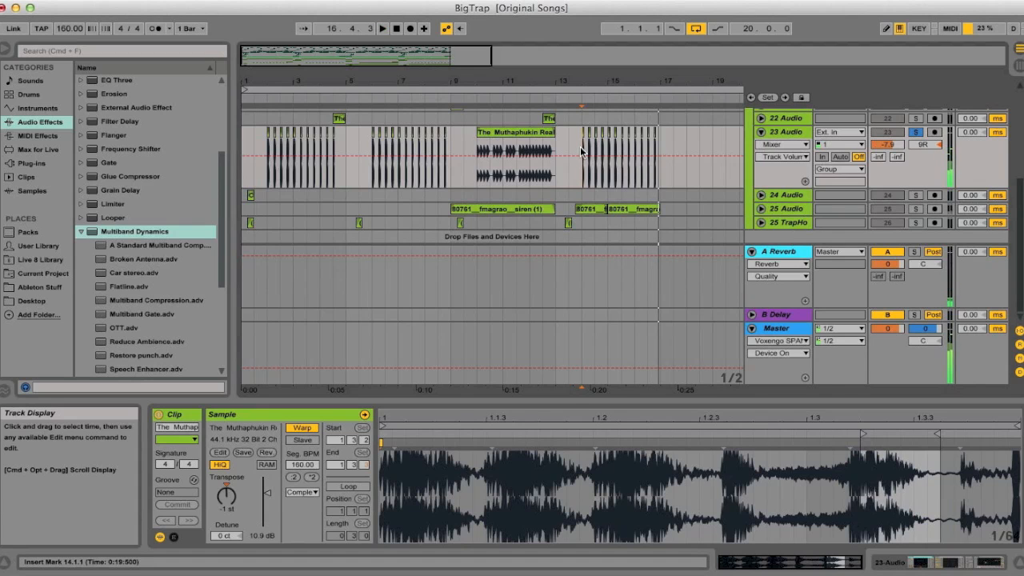
{"action": "left_click_drag", "start_coordinate": [562, 402], "coordinate": [563, 552]}
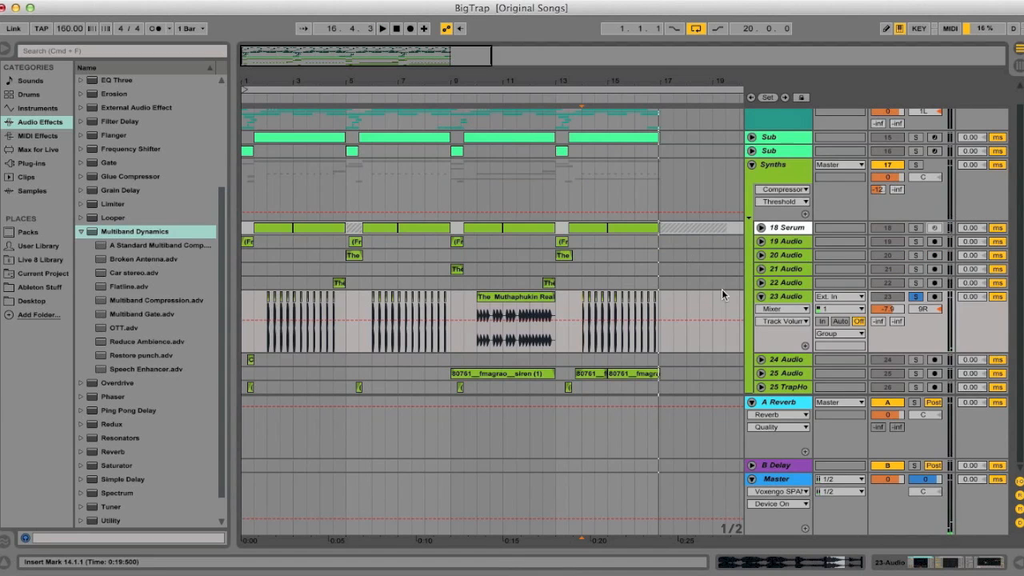
- Fold track 23 Audio, unfold and solo track 24 Audio, and play its clip from the start of the song
{"action": "left_click", "coordinate": [761, 298]}
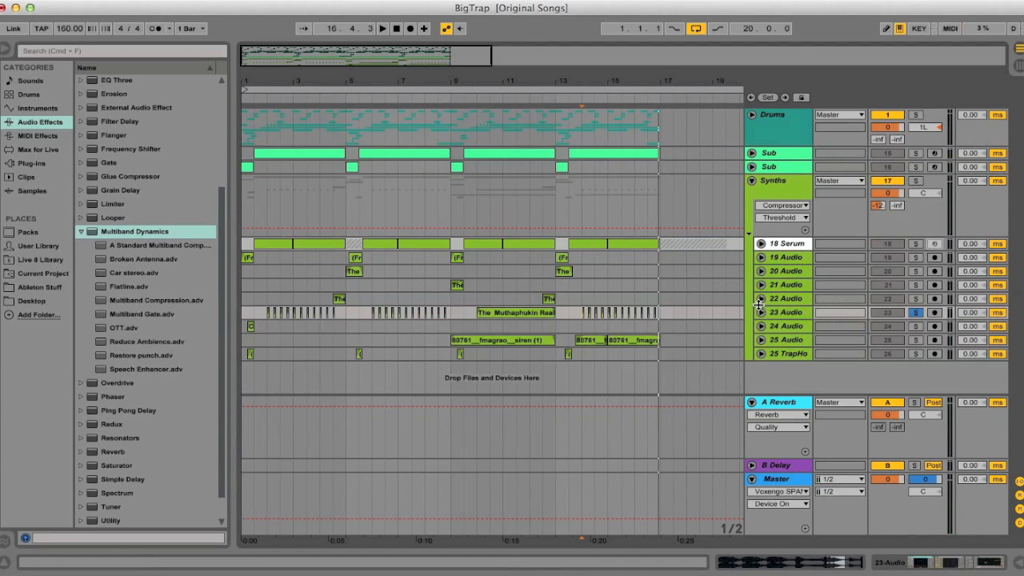
{"action": "left_click", "coordinate": [760, 325]}
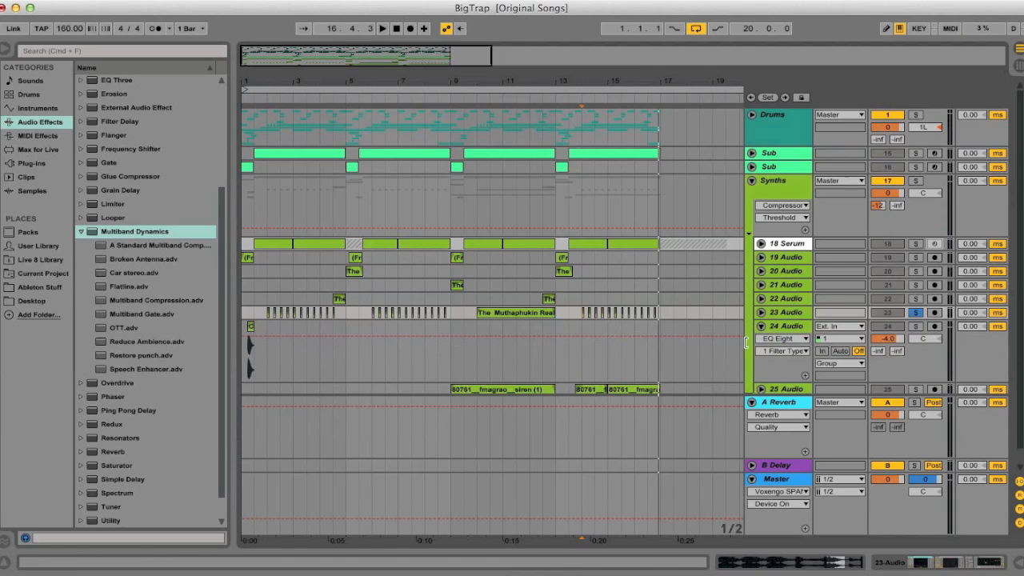
{"action": "left_click", "coordinate": [242, 363]}
{"action": "key", "text": "plus"}
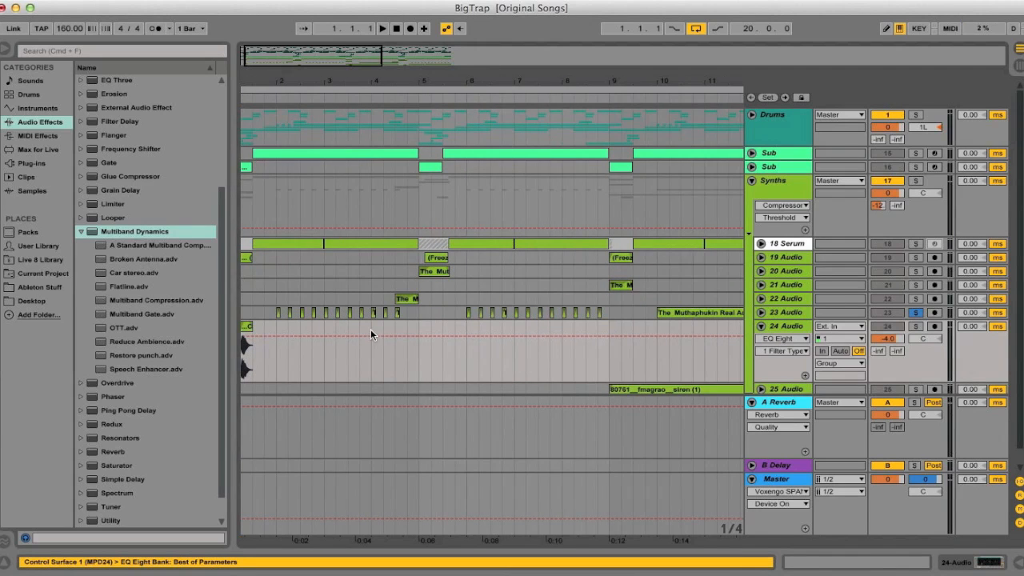
{"action": "left_click", "coordinate": [915, 325]}
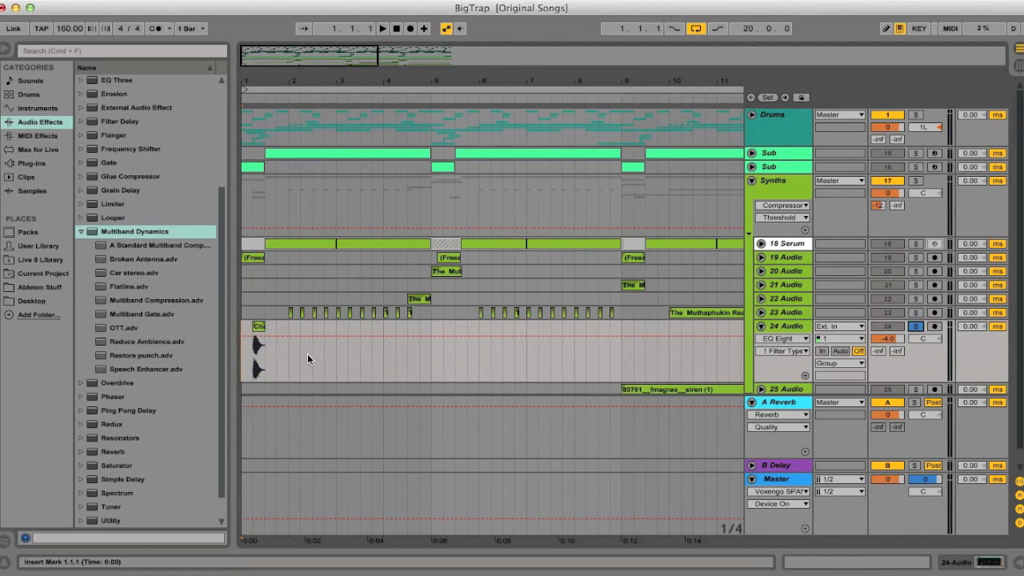
{"action": "key", "text": "space"}
{"action": "key", "text": "space"}
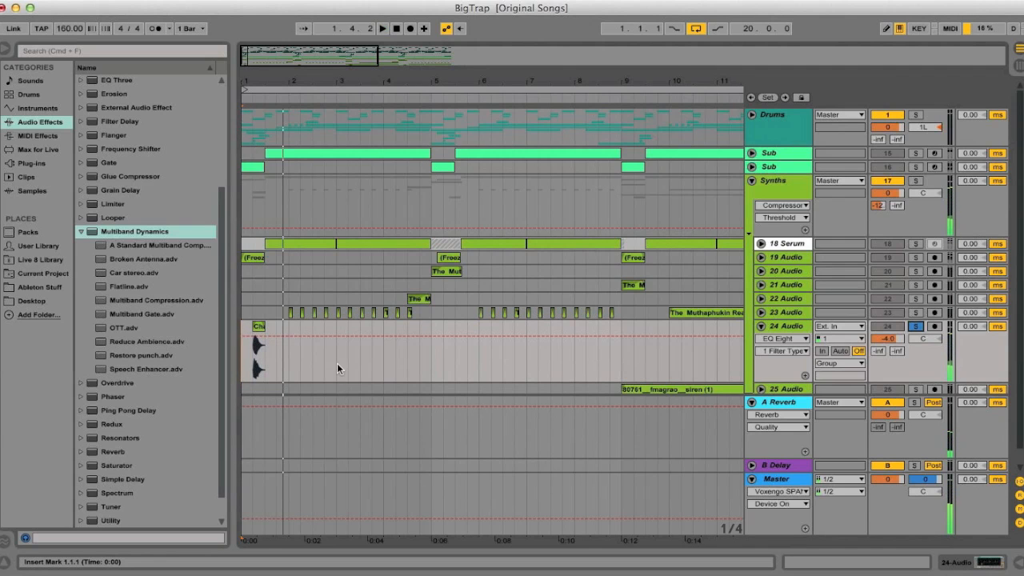
- Show the EQ Eight on track 24 Audio, then hide the device view and fold the track
{"action": "double_click", "coordinate": [784, 327]}
{"action": "scroll", "coordinate": [424, 240], "scroll_direction": "down", "scroll_amount": 5}
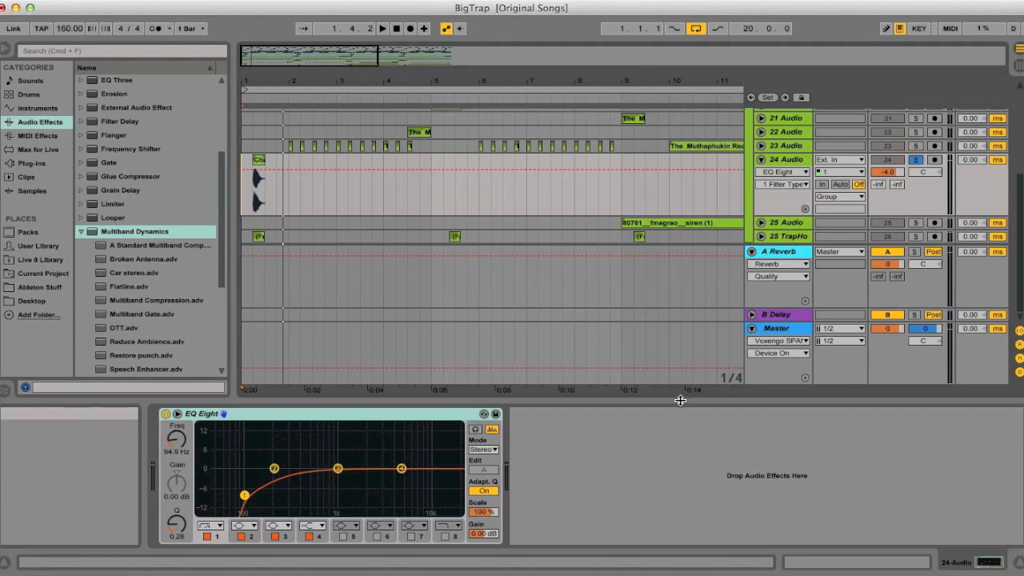
{"action": "left_click_drag", "start_coordinate": [679, 402], "coordinate": [600, 572]}
{"action": "left_click", "coordinate": [762, 309]}
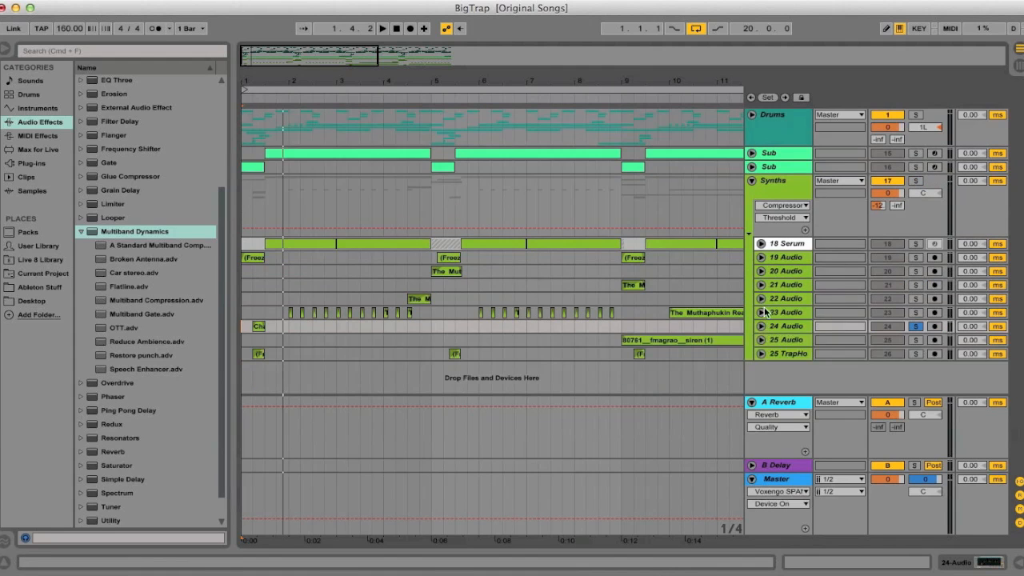
- Unfold and solo track 25 Audio, and play its siren clips from bar 9
{"action": "left_click", "coordinate": [760, 340]}
{"action": "scroll", "coordinate": [603, 322], "scroll_direction": "right", "scroll_amount": 5}
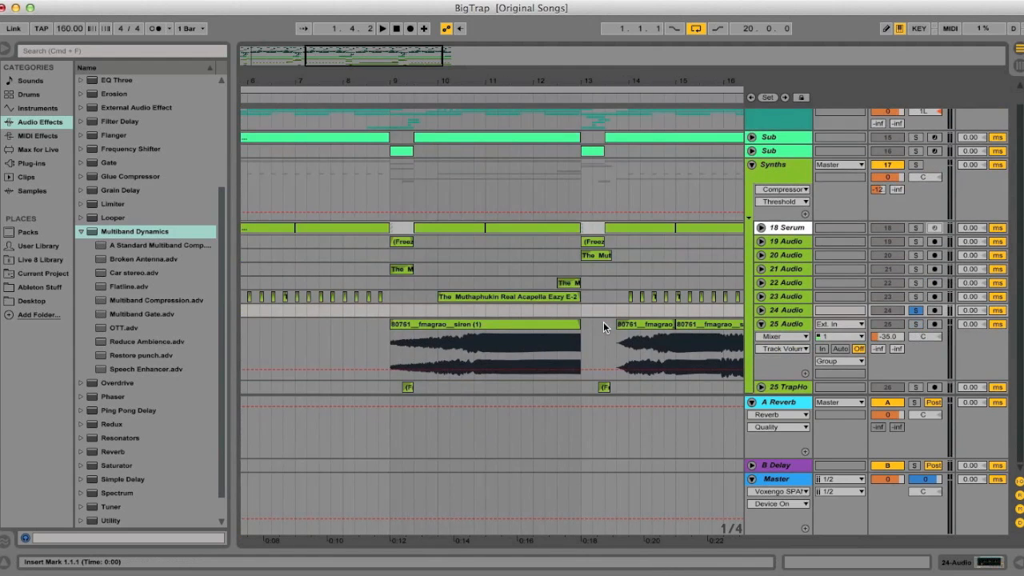
{"action": "scroll", "coordinate": [603, 322], "scroll_direction": "right", "scroll_amount": 3}
{"action": "left_click_drag", "start_coordinate": [301, 70], "coordinate": [374, 192]}
{"action": "left_click", "coordinate": [455, 344]}
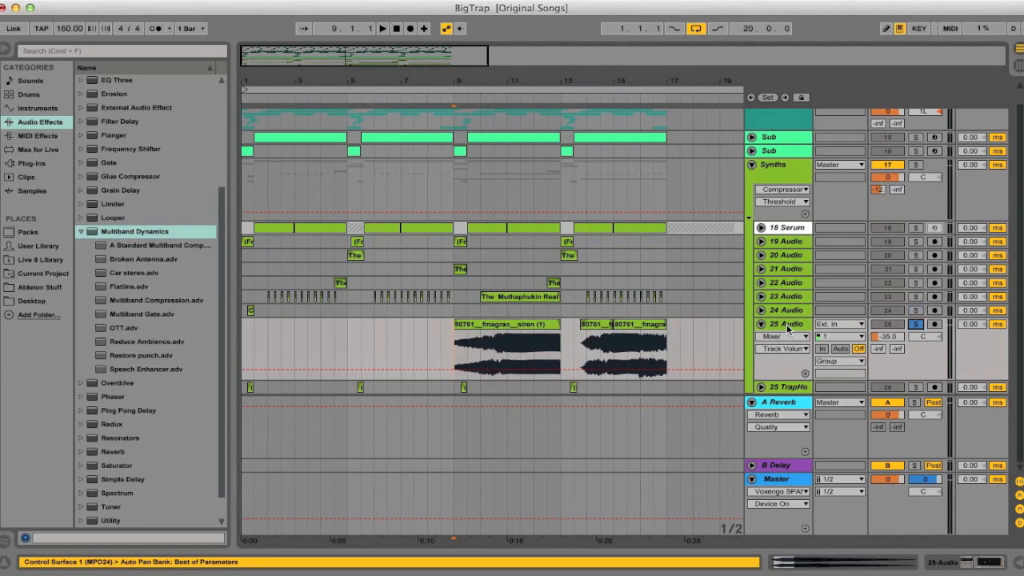
{"action": "key", "text": "space"}
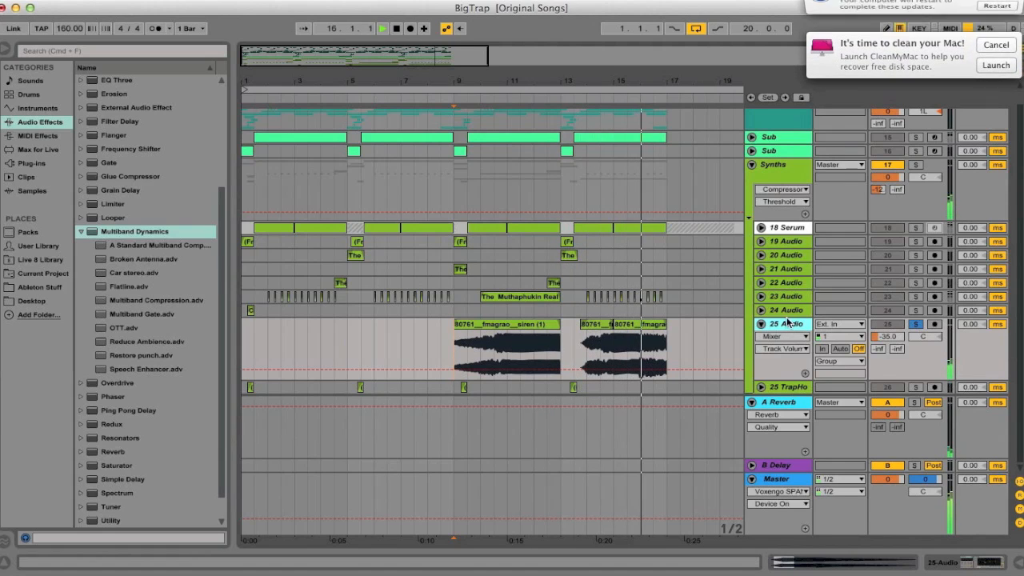
{"action": "key", "text": "space"}
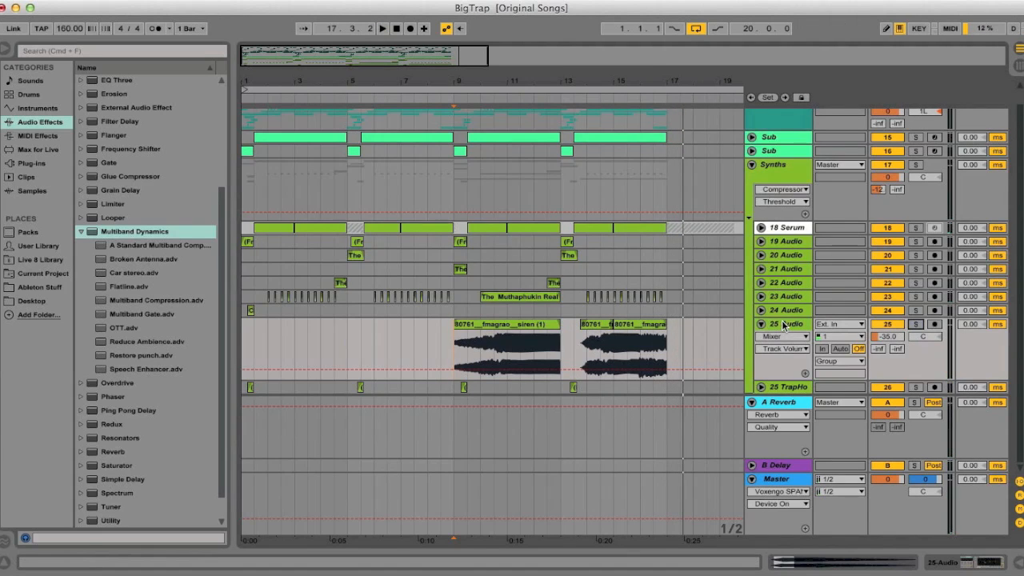
- Turn off solo on track 25 Audio and show its Auto Pan and EQ Eight effects
{"action": "left_click", "coordinate": [916, 326]}
{"action": "key", "text": "shift+Tab"}
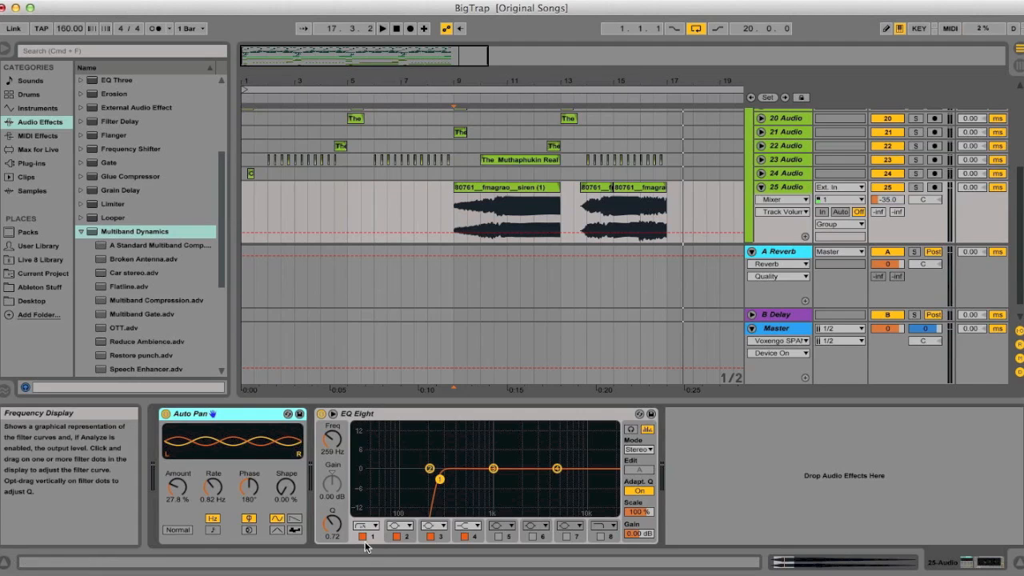
{"action": "scroll", "coordinate": [531, 238], "scroll_direction": "down", "scroll_amount": 1}
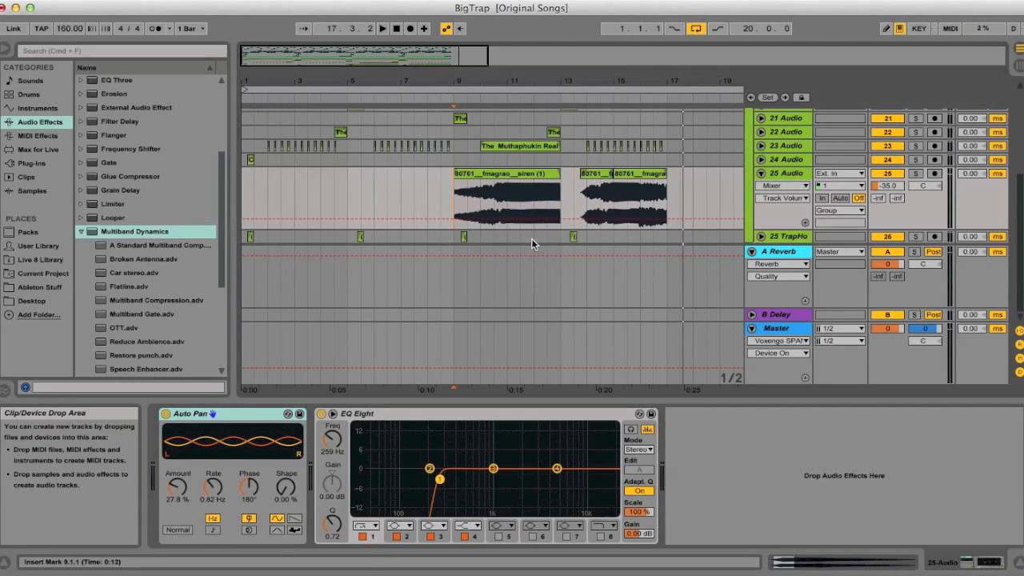
- Solo and unfold the 25 TrapHorn track, fold track 25 Audio, and hide the device view
{"action": "left_click", "coordinate": [916, 236]}
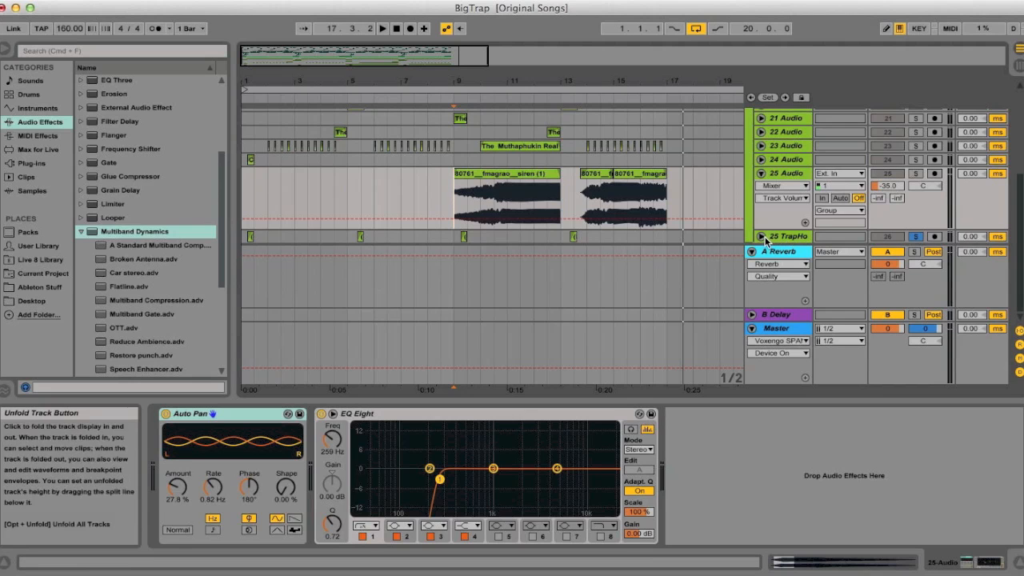
{"action": "left_click", "coordinate": [761, 236]}
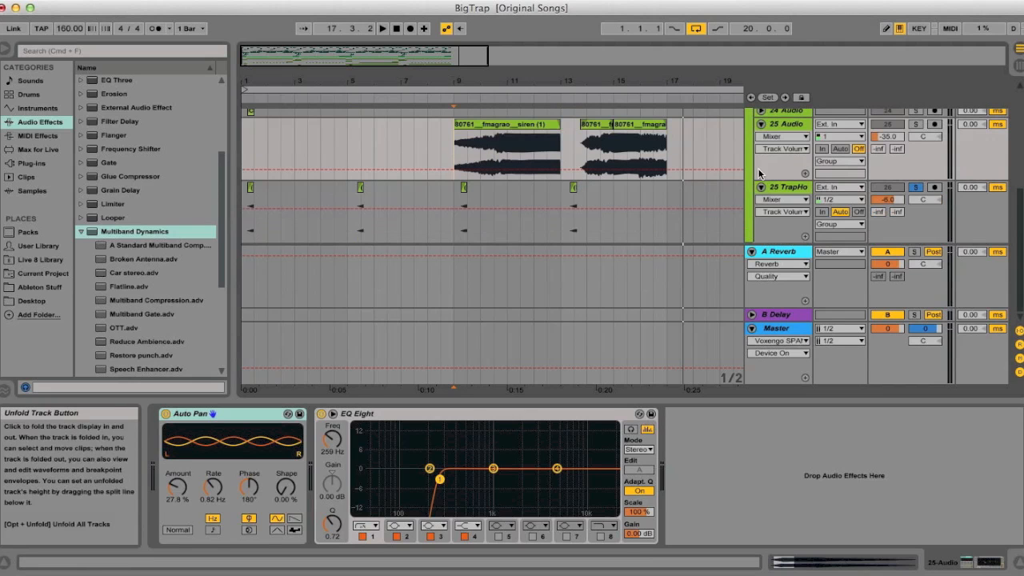
{"action": "left_click", "coordinate": [761, 128]}
{"action": "left_click_drag", "start_coordinate": [712, 411], "coordinate": [713, 544]}
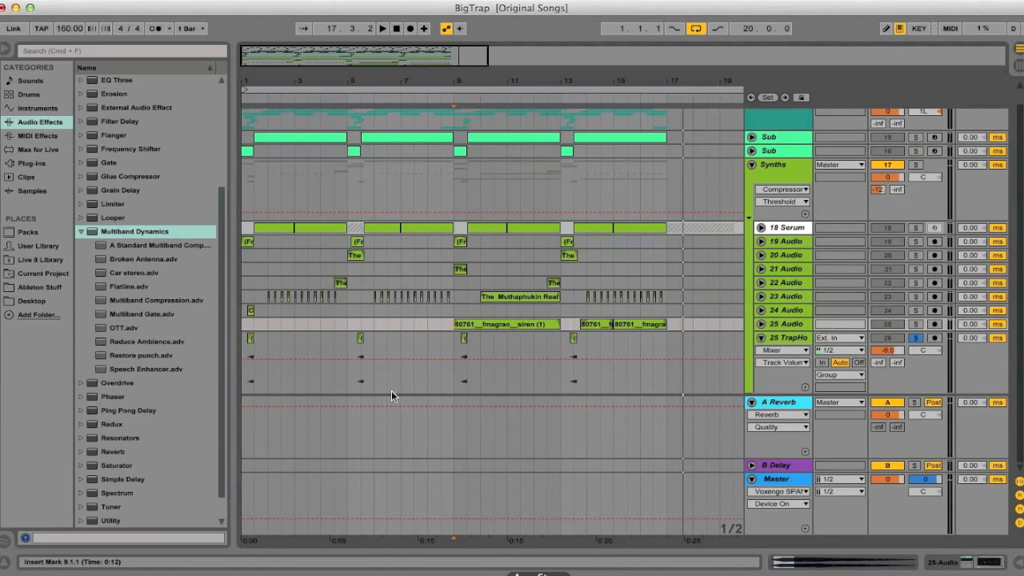
- Show the 25 TrapHorn track's empty effect chain and play its horn clips in bars 1, 5 and 9
{"action": "left_click", "coordinate": [248, 372]}
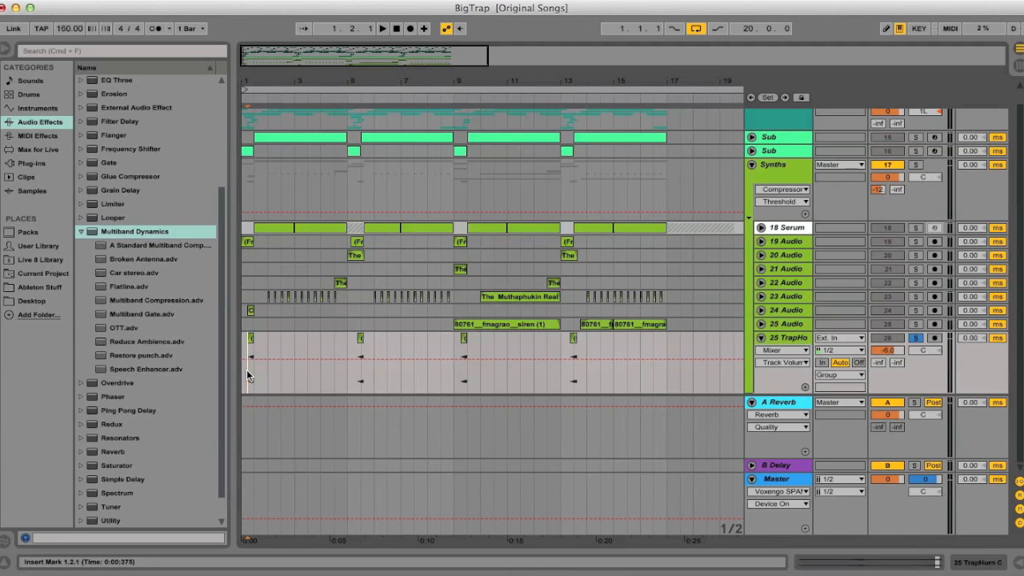
{"action": "double_click", "coordinate": [794, 340]}
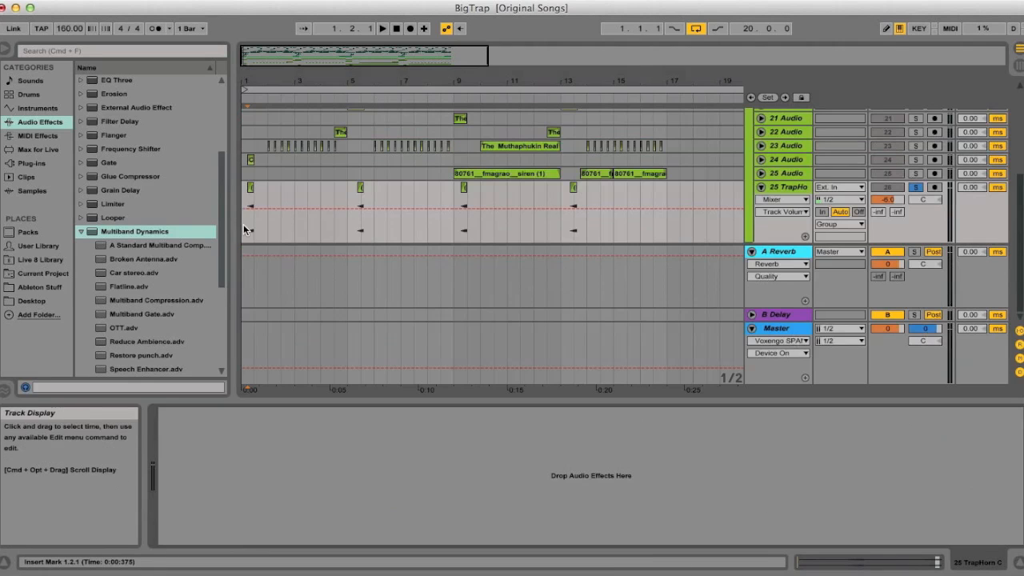
{"action": "key", "text": "space"}
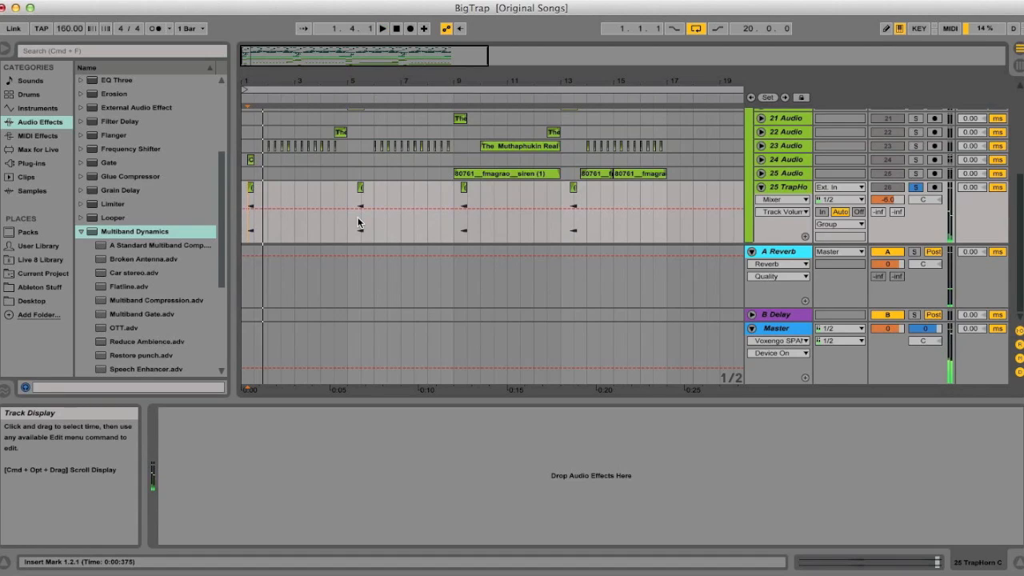
{"action": "left_click", "coordinate": [350, 217]}
{"action": "key", "text": "space"}
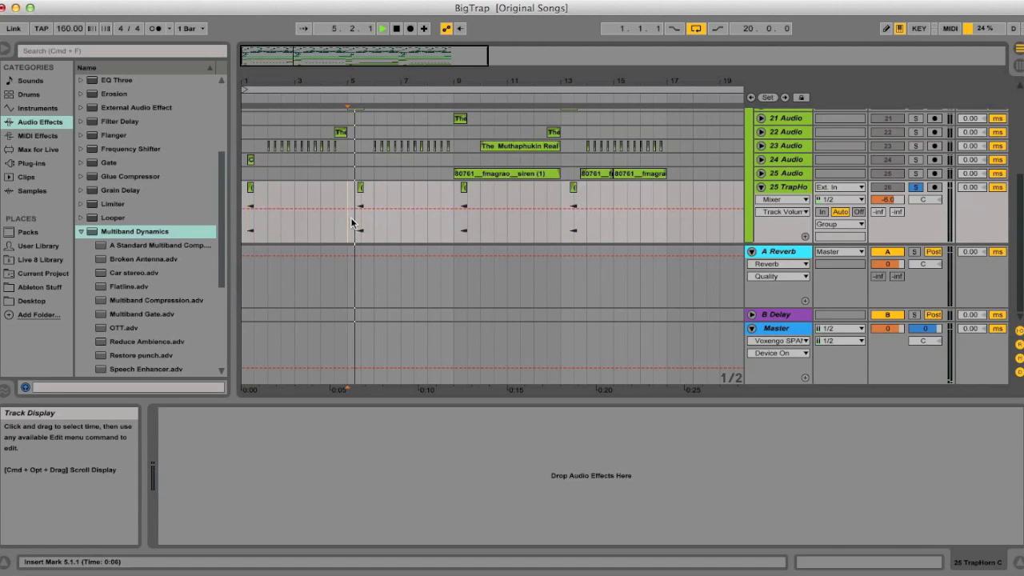
{"action": "left_click", "coordinate": [461, 230]}
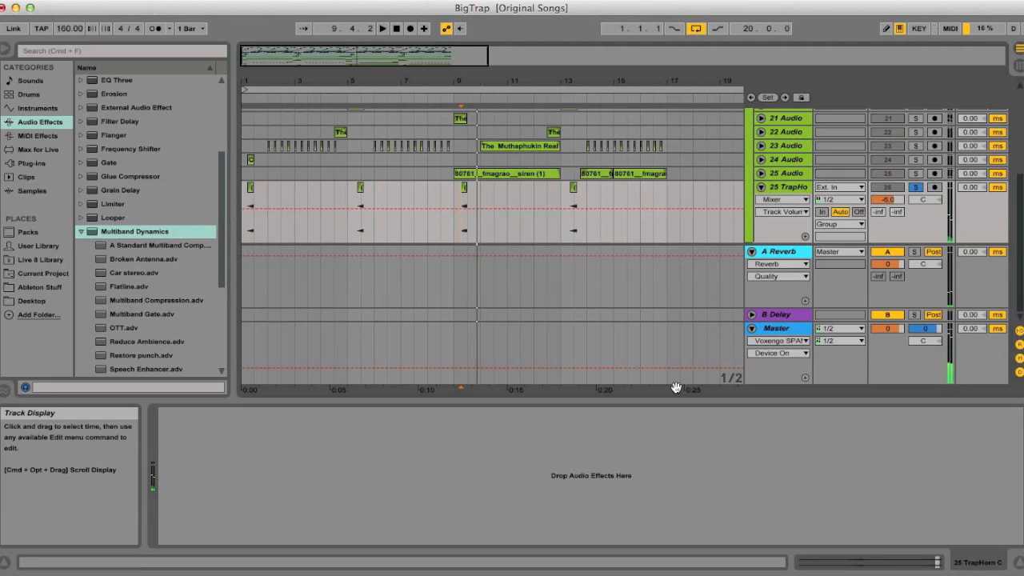
- Hide the device view, zoom out the arrangement, and fold the 25 TrapHorn track and the Synths group
{"action": "left_click_drag", "start_coordinate": [670, 422], "coordinate": [671, 544]}
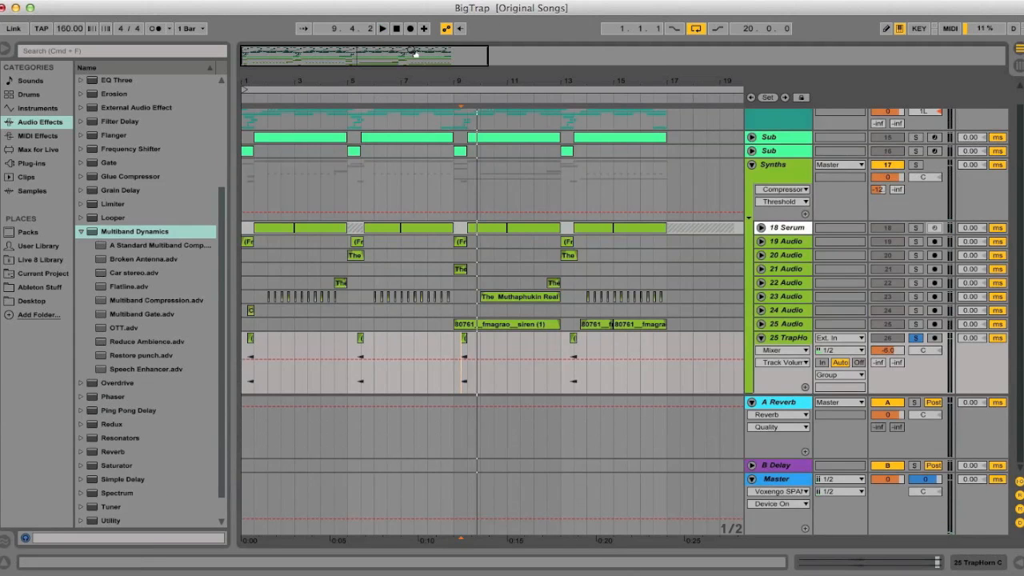
{"action": "left_click_drag", "start_coordinate": [414, 52], "coordinate": [472, 51]}
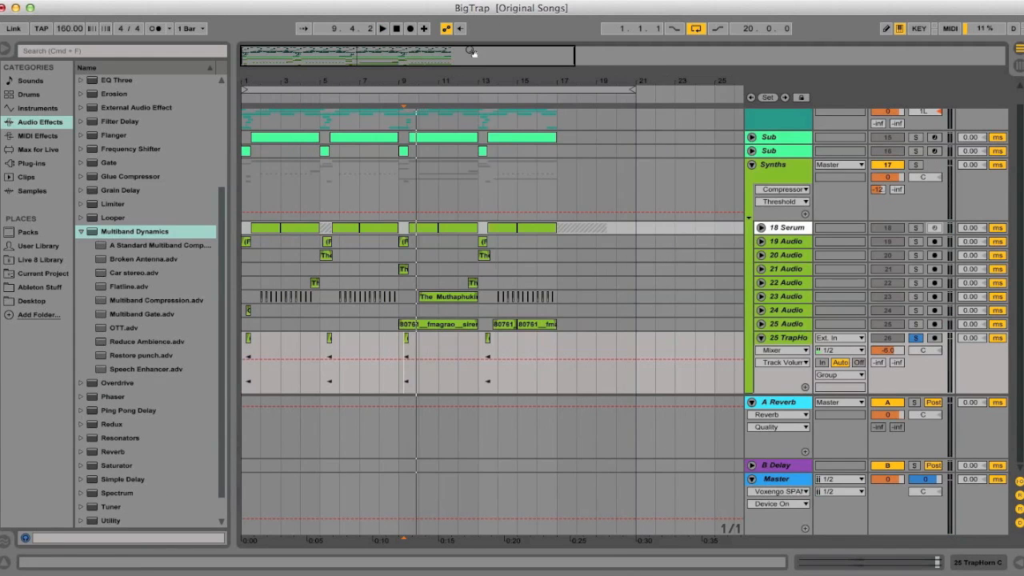
{"action": "left_click", "coordinate": [761, 339]}
{"action": "left_click", "coordinate": [751, 181]}
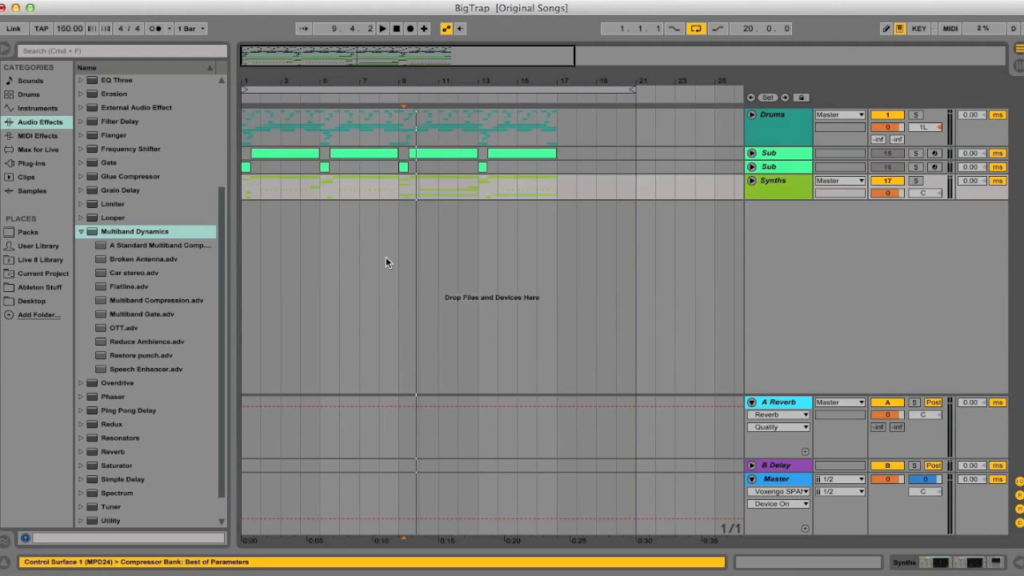